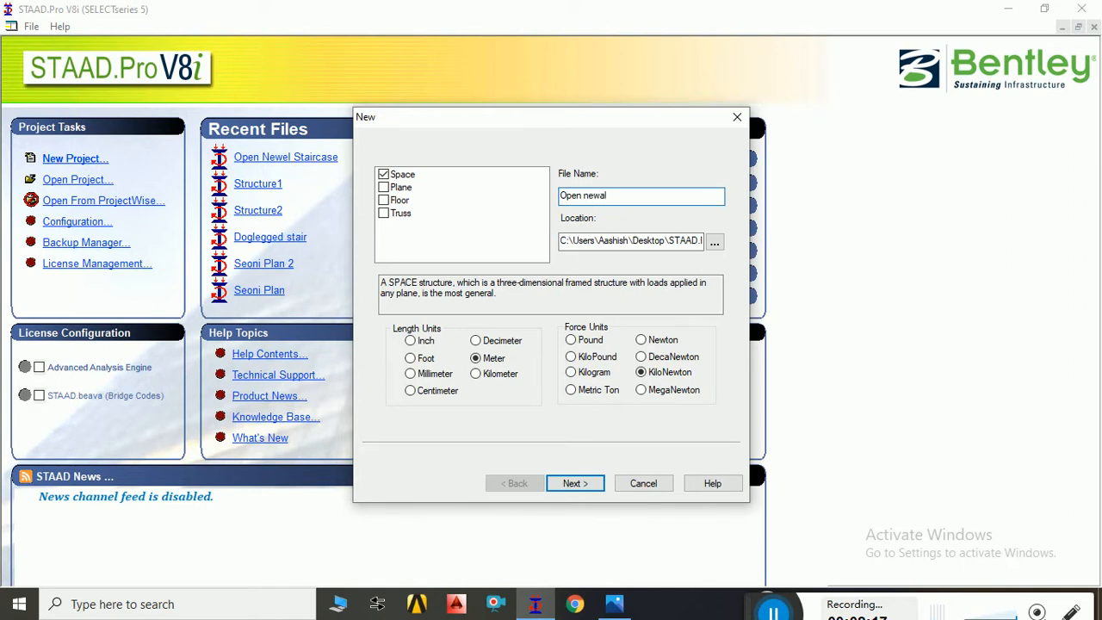
# Name the new Space structure file "Open newel staircase".
pyautogui.press('BackSpace')
pyautogui.press('BackSpace')
pyautogui.press('BackSpace')
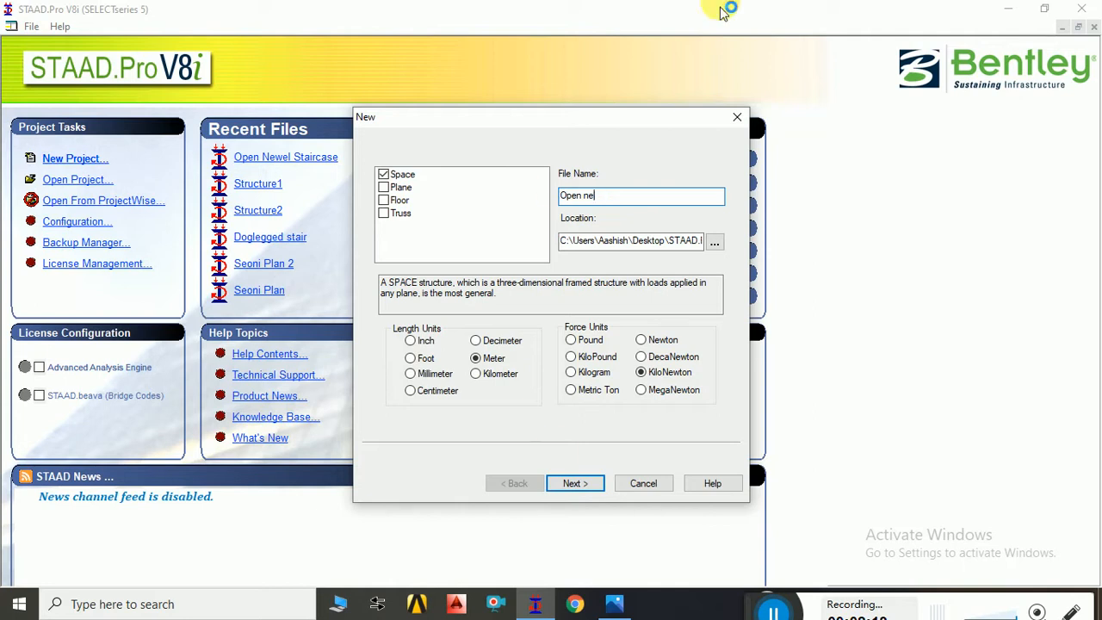
pyautogui.write('wel')
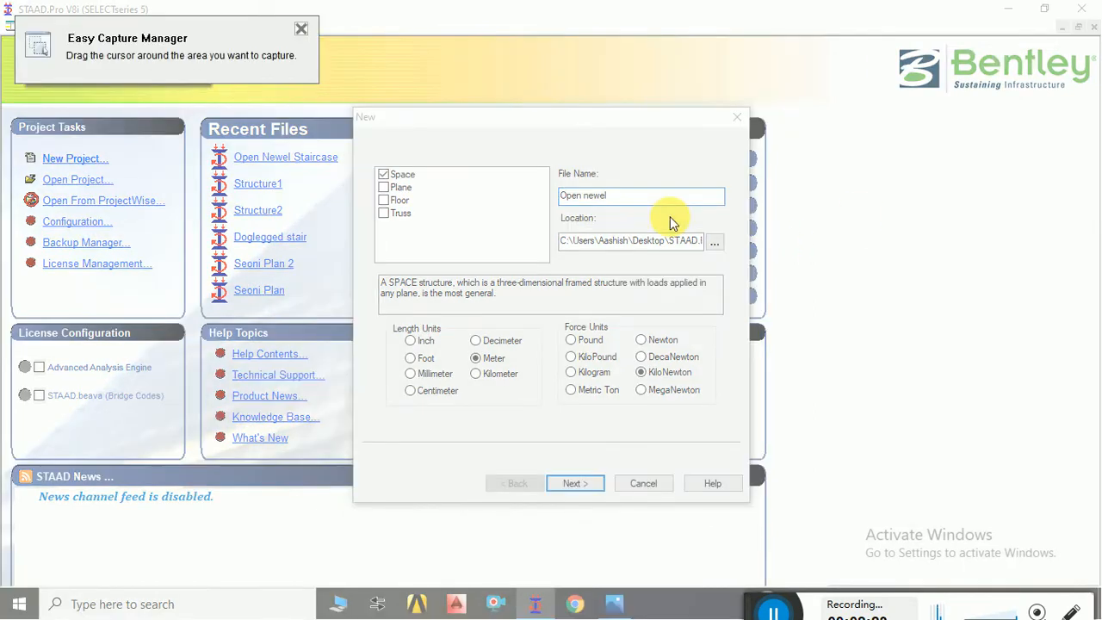
pyautogui.click(301, 29)
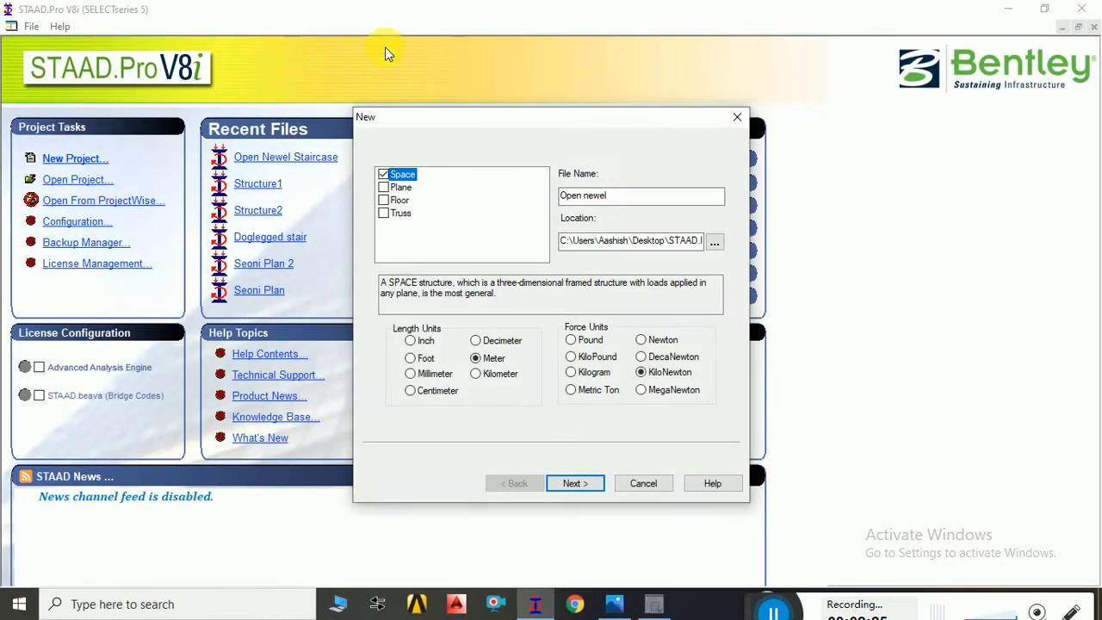
pyautogui.click(641, 198)
pyautogui.write('staircase')
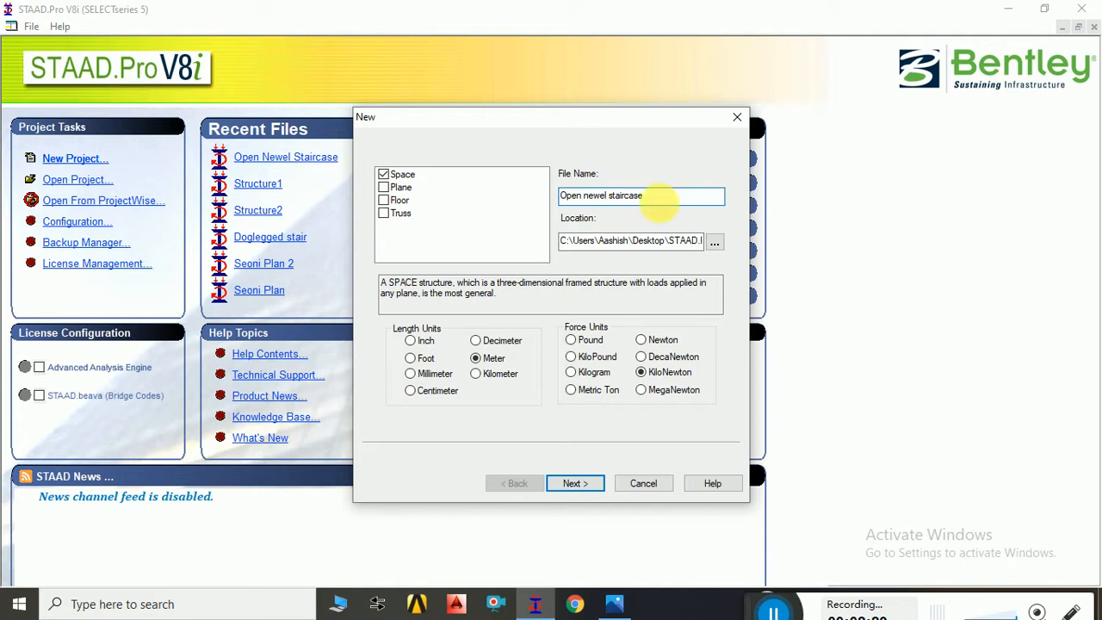
# Create the project by overwriting the existing file, and finish the setup with the Add Beam option.
pyautogui.click(589, 484)
pyautogui.click(587, 350)
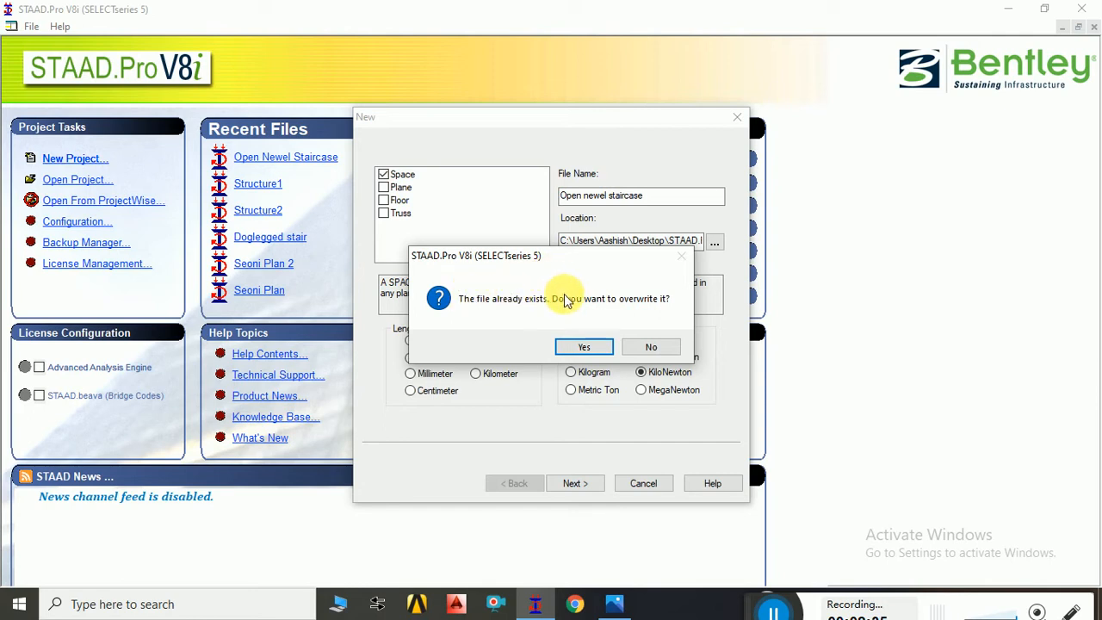
pyautogui.click(607, 346)
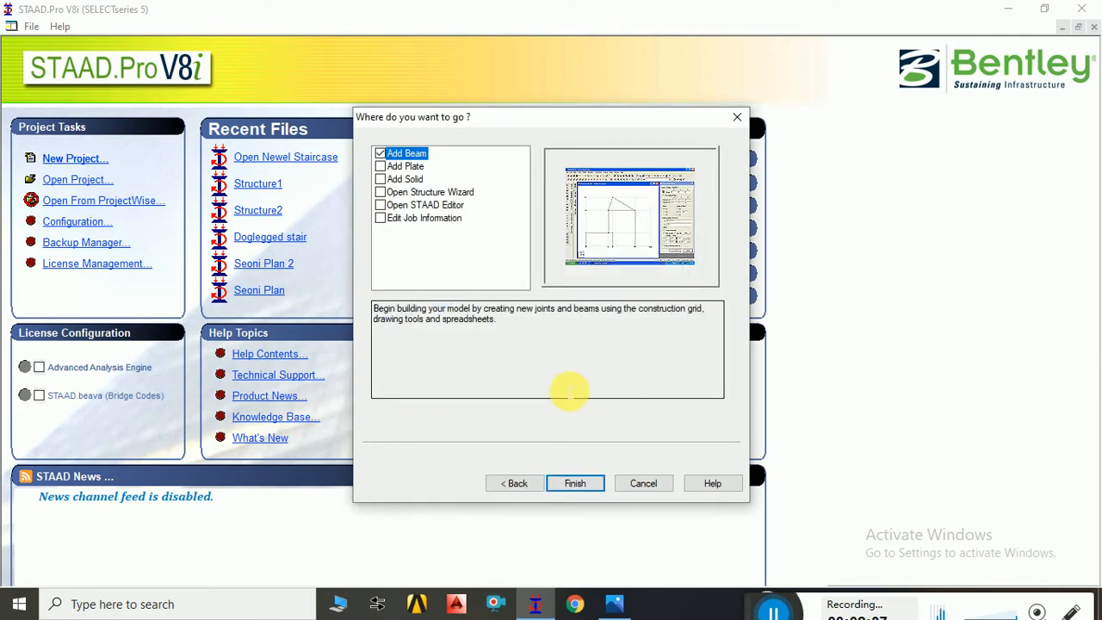
pyautogui.click(576, 483)
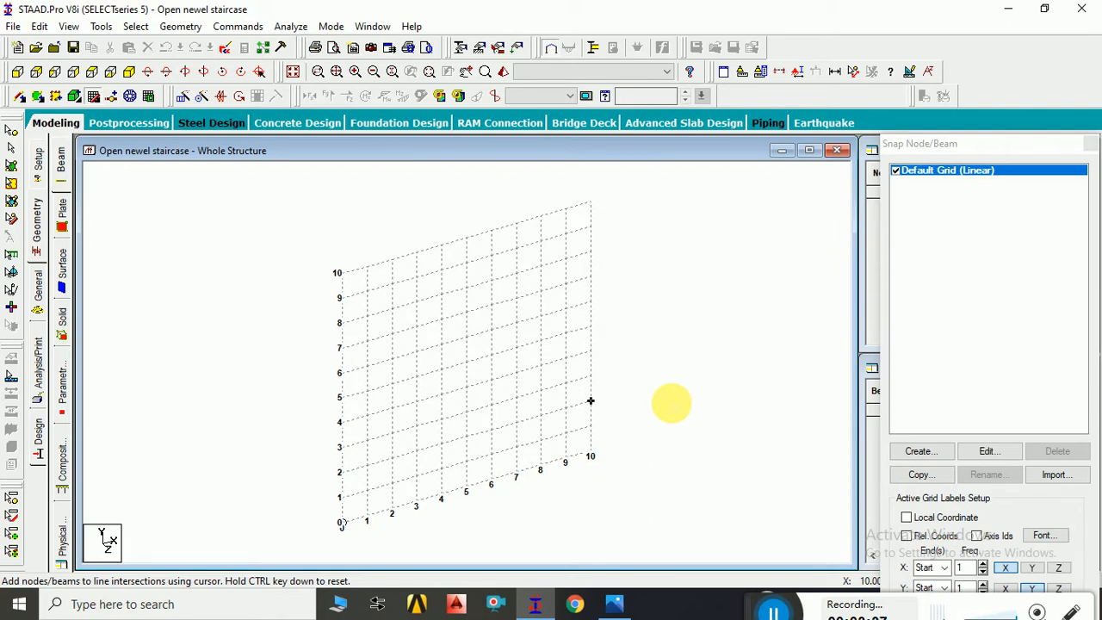
# Check the open newel stairs image in Photos, and set the default linear grid's spacing to 0.25 m in X and 0.15 m in Y.
pyautogui.click(616, 603)
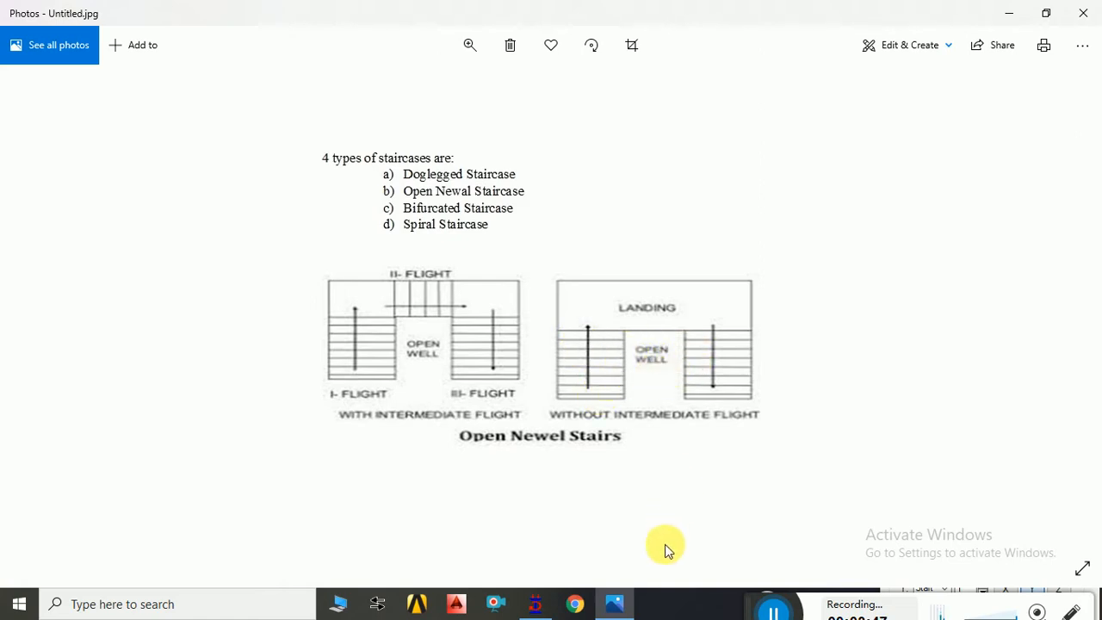
pyautogui.click(622, 605)
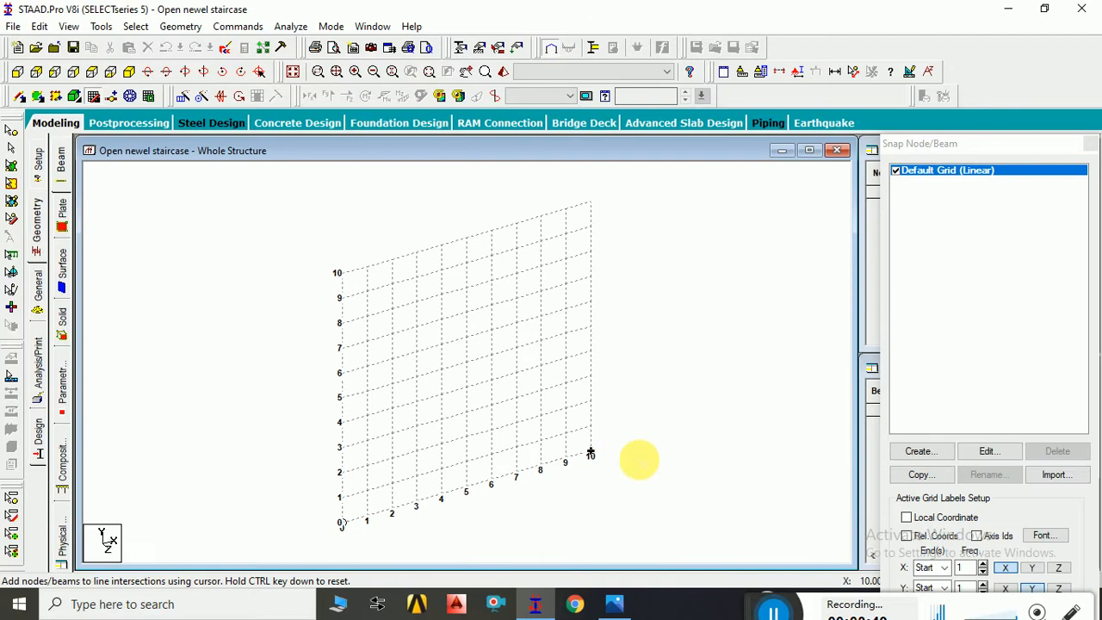
pyautogui.click(981, 455)
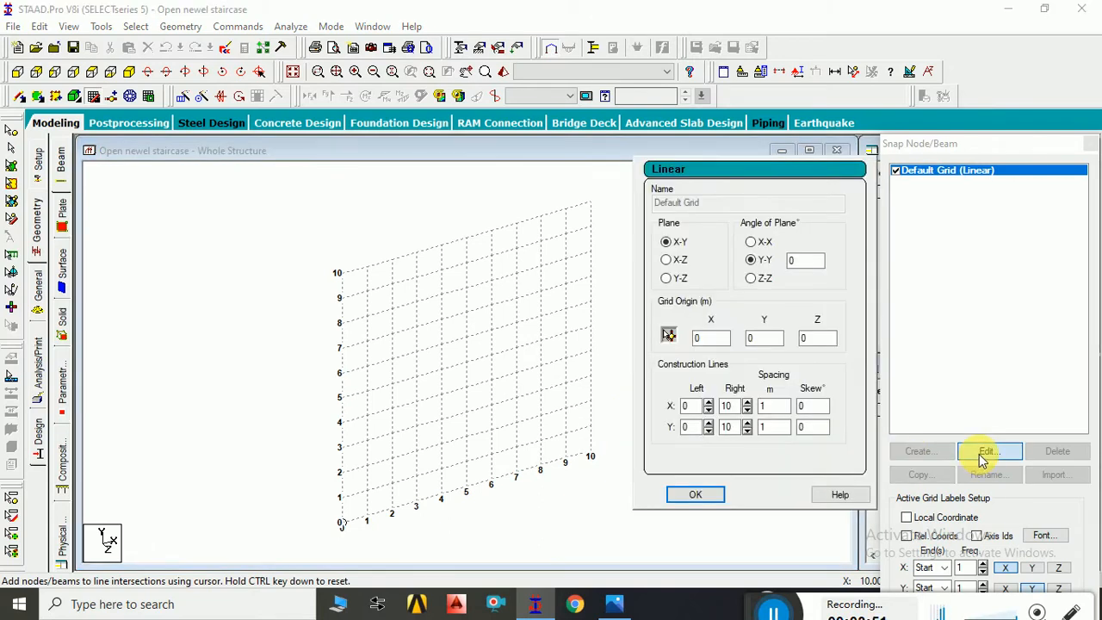
pyautogui.click(966, 149)
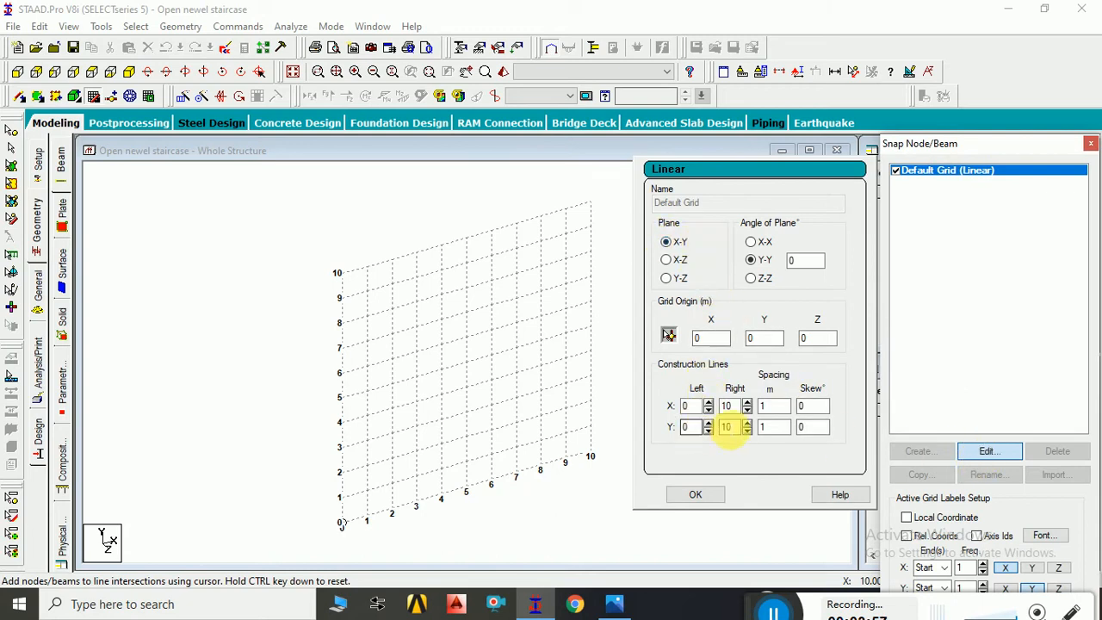
pyautogui.click(769, 412)
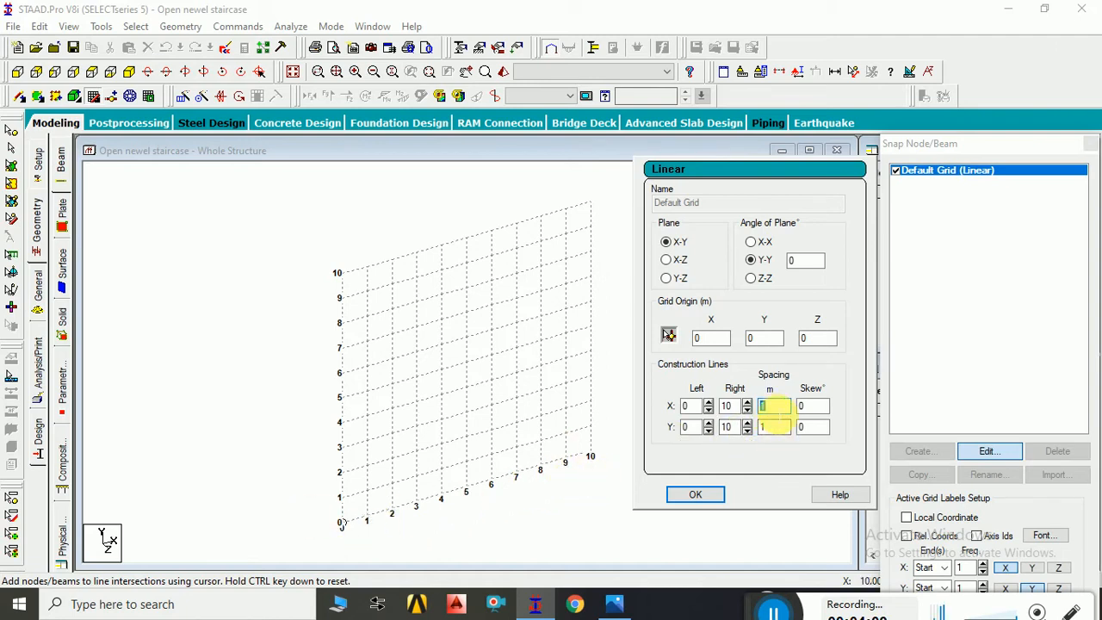
pyautogui.write('0.25')
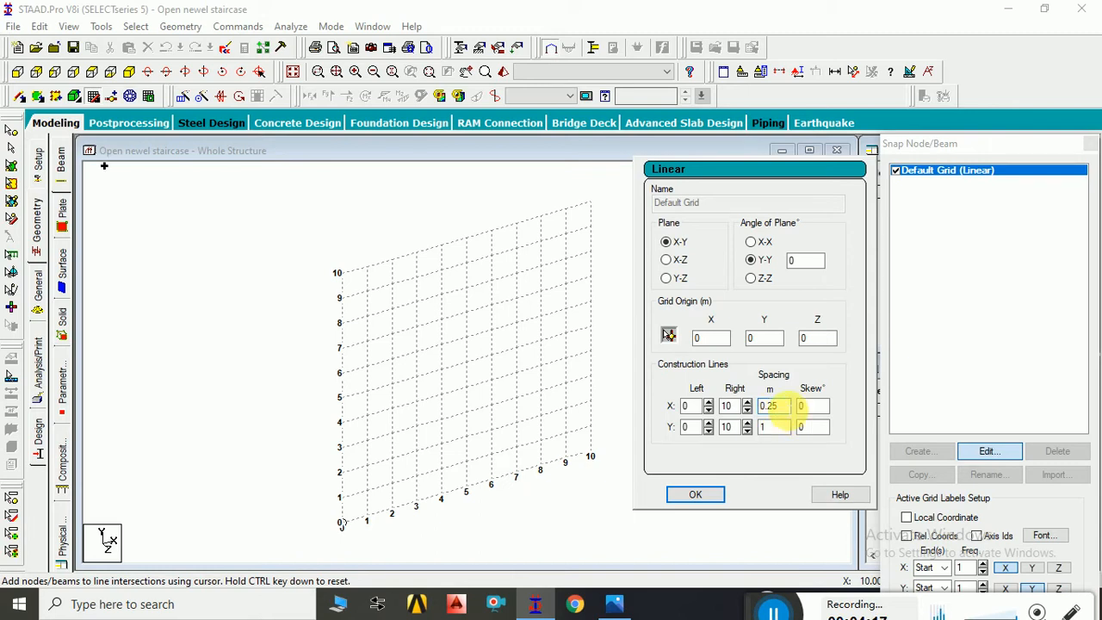
pyautogui.click(776, 434)
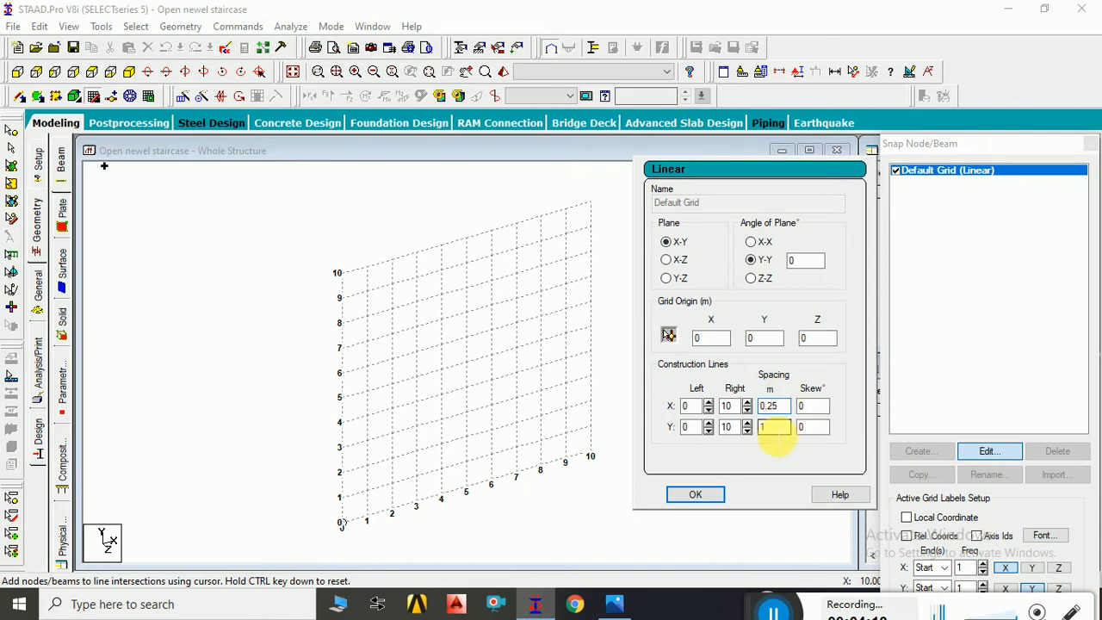
pyautogui.press('BackSpace')
pyautogui.write('0.15')
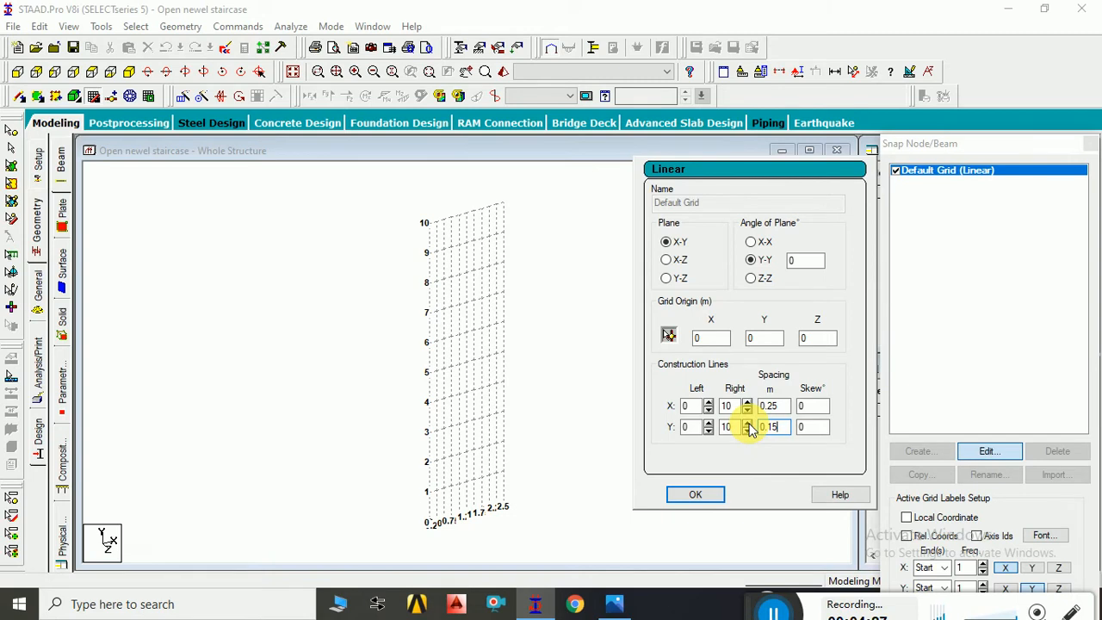
# Increase the grid's Y construction lines to 20 above the origin.
pyautogui.click(746, 423)
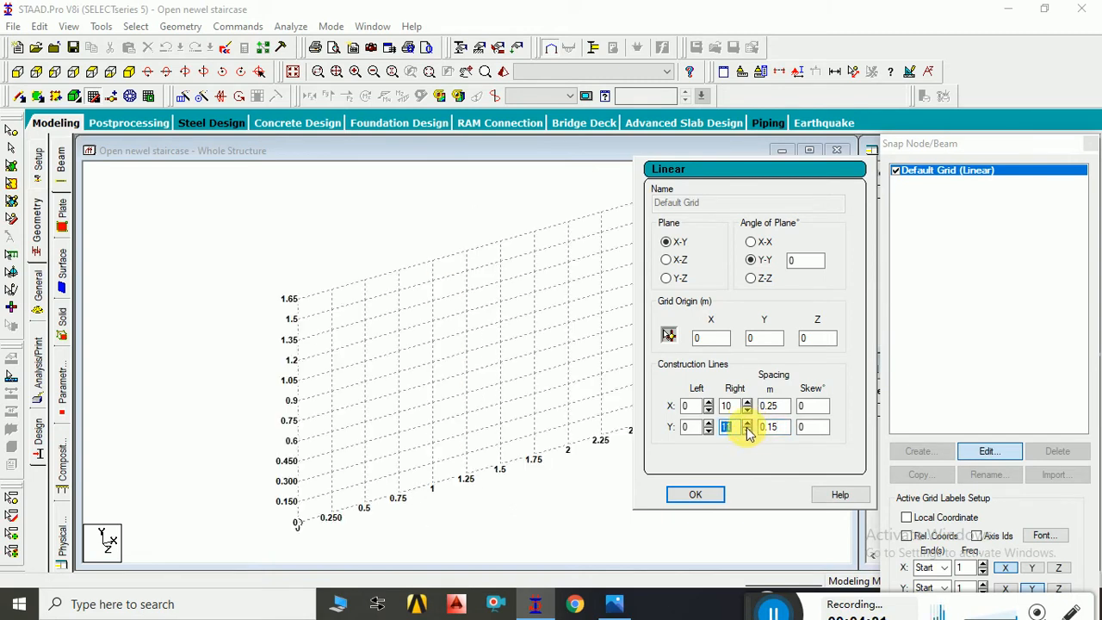
pyautogui.click(748, 424)
pyautogui.click(748, 424)
pyautogui.click(748, 424)
pyautogui.click(748, 424)
pyautogui.click(748, 424)
pyautogui.click(748, 424)
pyautogui.click(749, 424)
pyautogui.click(749, 424)
pyautogui.click(748, 424)
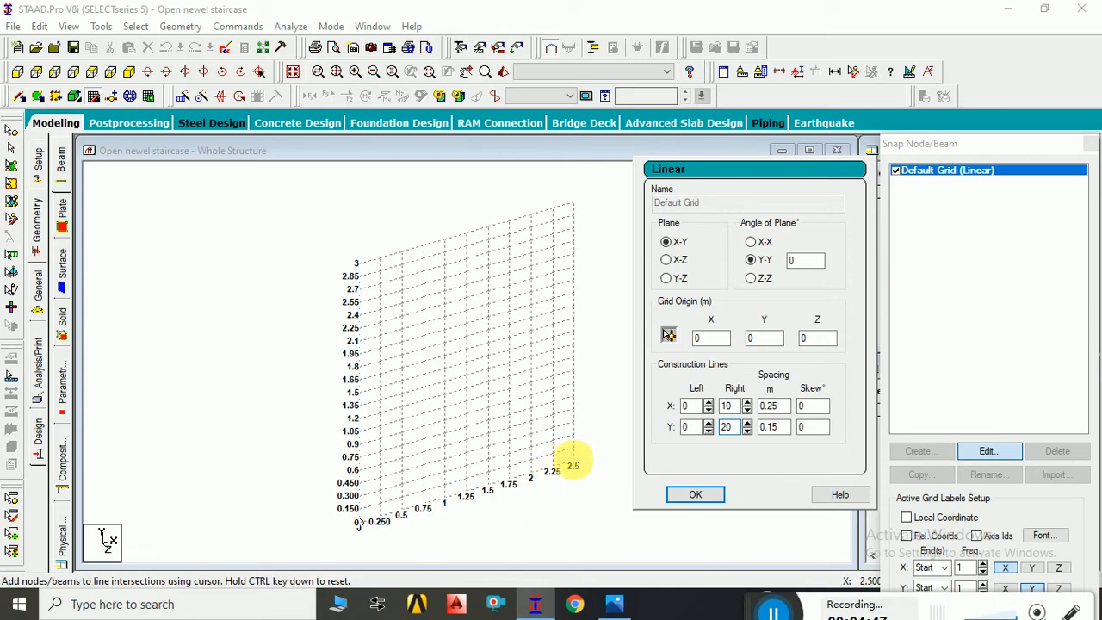
# Increase the grid's X construction lines to 16 and apply the grid settings.
pyautogui.click(748, 402)
pyautogui.click(748, 402)
pyautogui.click(748, 402)
pyautogui.click(748, 402)
pyautogui.click(748, 403)
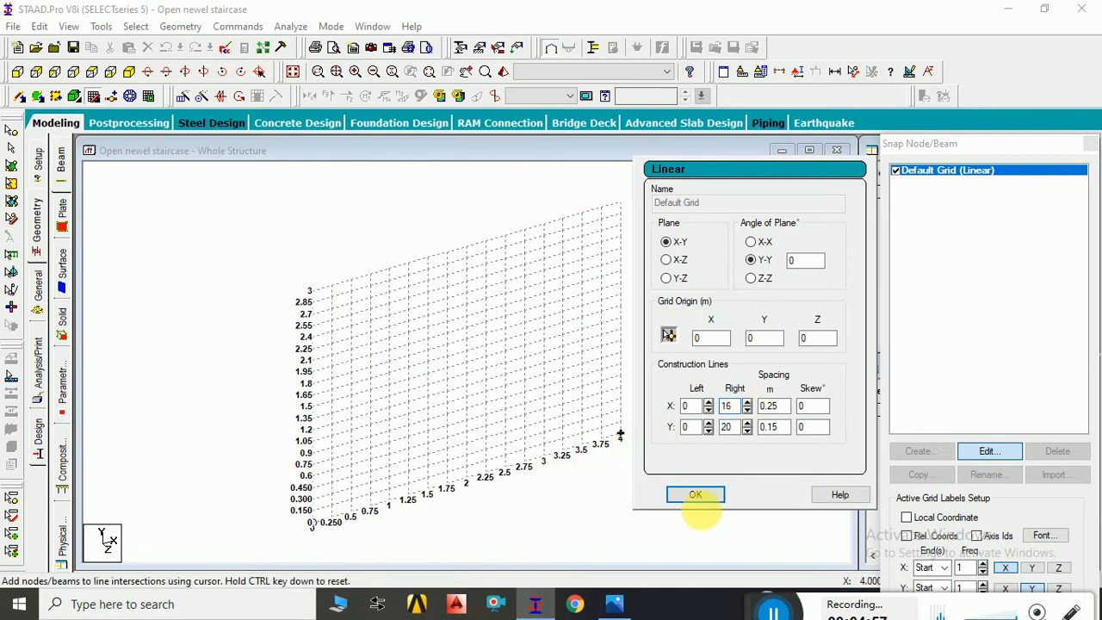
pyautogui.click(695, 494)
# Draw the first five risers and four treads as beams from the origin to X 1 m, Y 0.75 m, each step 0.15 m high and 0.25 m deep.
pyautogui.scroll(2, 393, 536)
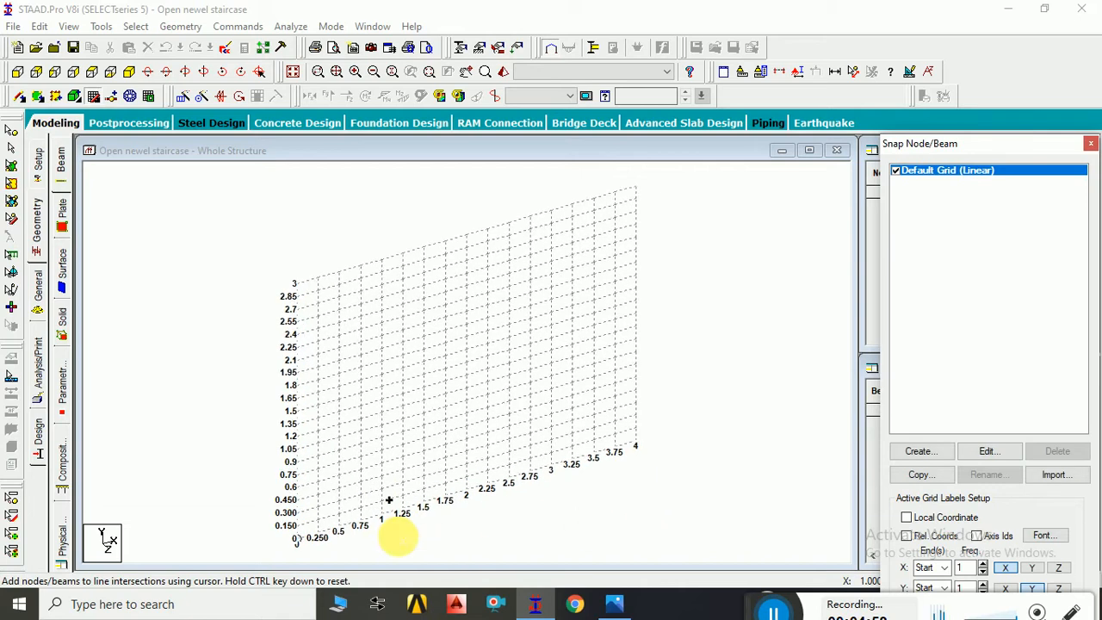
pyautogui.moveTo(426, 488); pyautogui.dragTo(456, 452, button='middle')
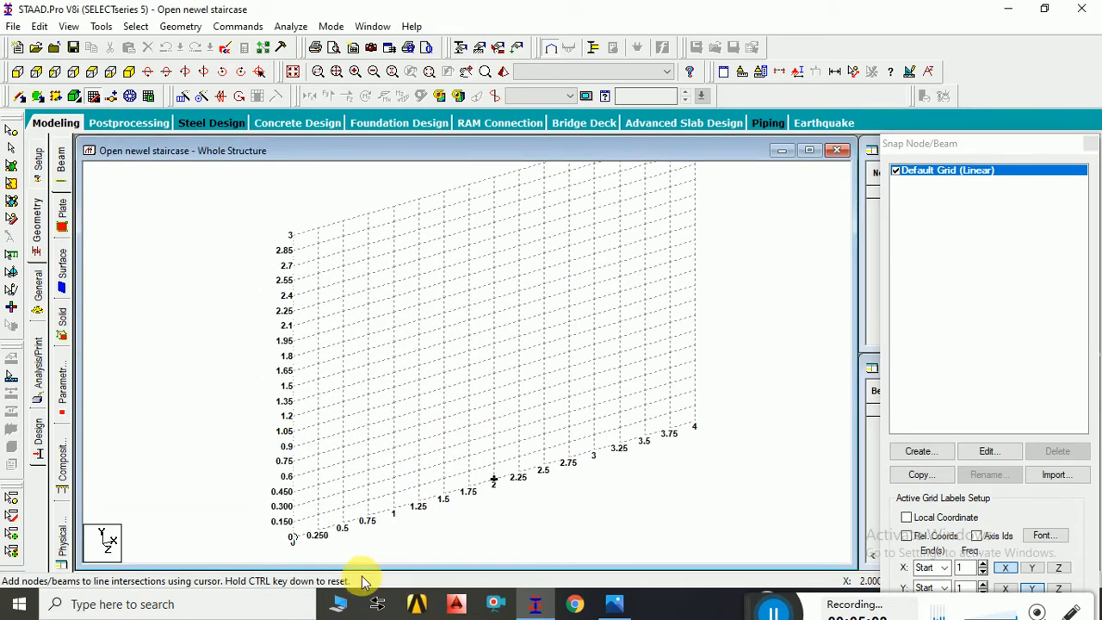
pyautogui.click(293, 535)
pyautogui.click(293, 521)
pyautogui.click(318, 515)
pyautogui.click(318, 501)
pyautogui.click(342, 493)
pyautogui.click(342, 478)
pyautogui.click(367, 471)
pyautogui.click(367, 456)
pyautogui.click(393, 447)
pyautogui.click(394, 431)
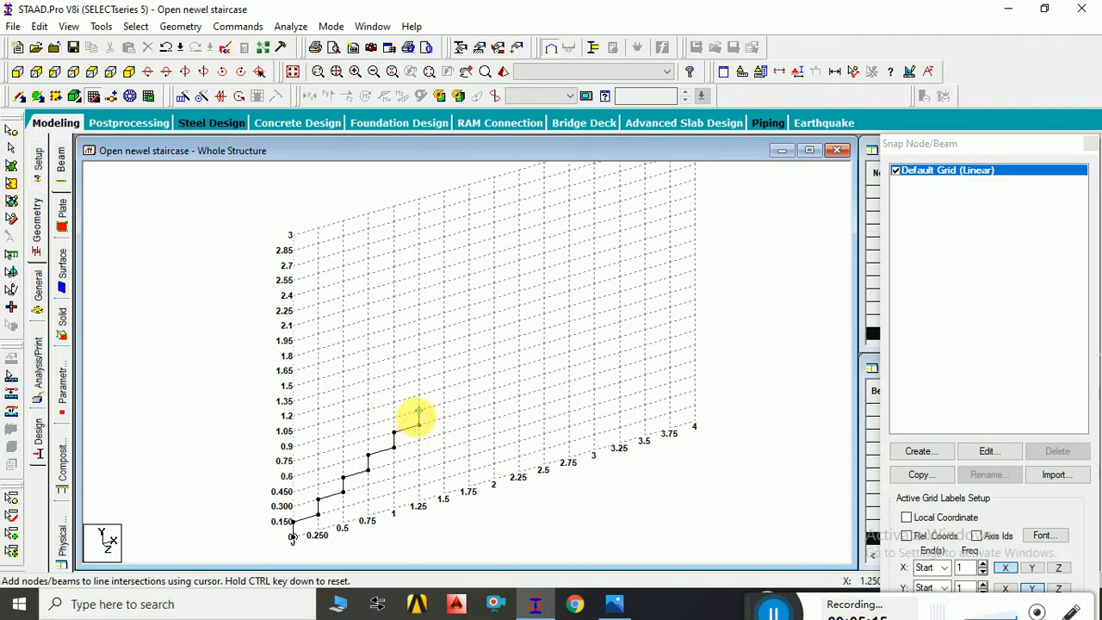
# Continue the stepped beams with five more treads and risers, ending at X 2.25 m, Y 1.5 m.
pyautogui.click(419, 425)
pyautogui.click(418, 410)
pyautogui.click(445, 402)
pyautogui.click(444, 388)
pyautogui.click(469, 365)
pyautogui.click(494, 358)
pyautogui.click(493, 345)
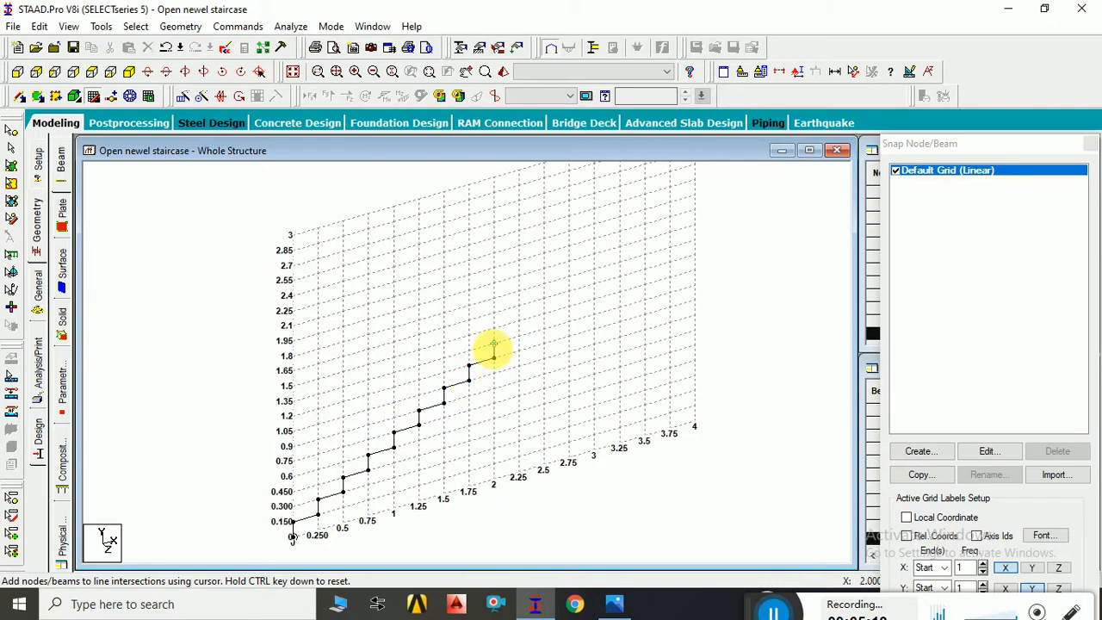
pyautogui.click(519, 335)
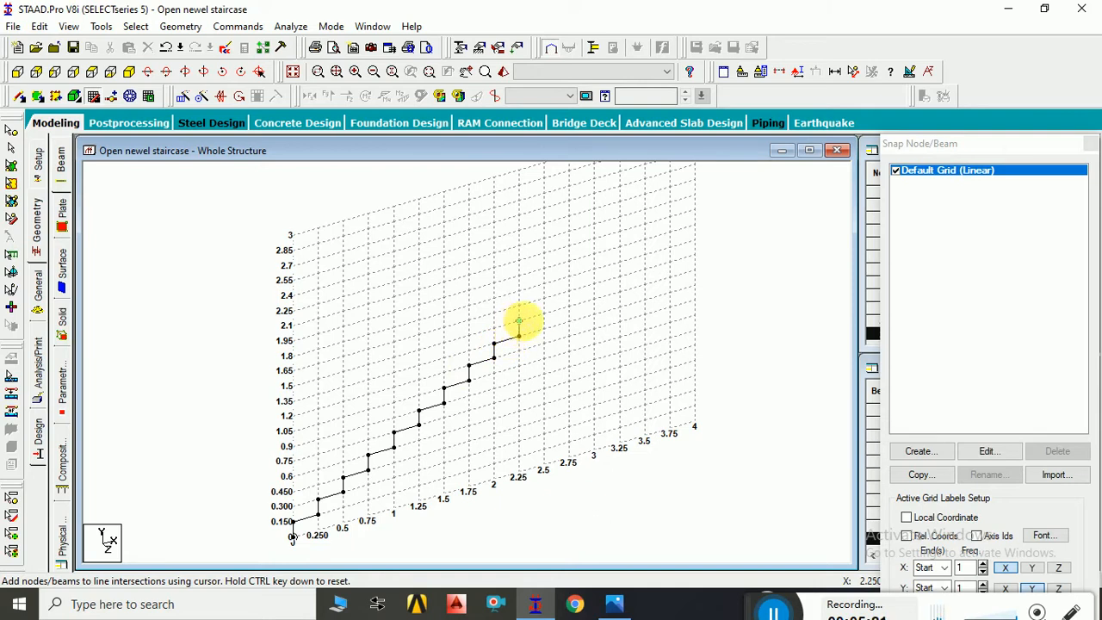
pyautogui.click(518, 321)
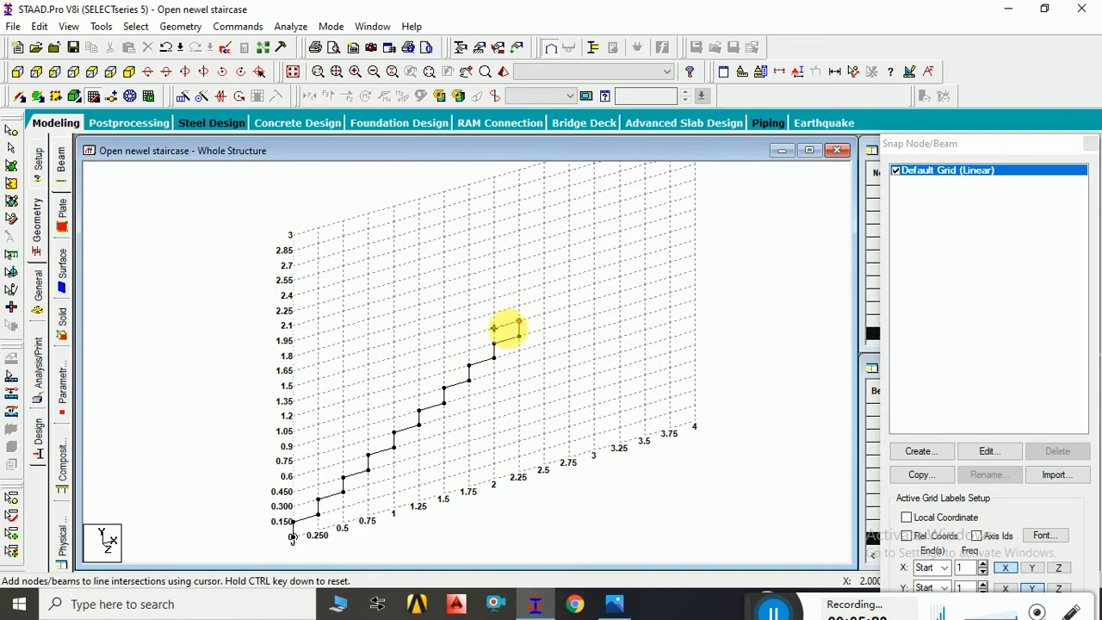
pyautogui.press('Escape')
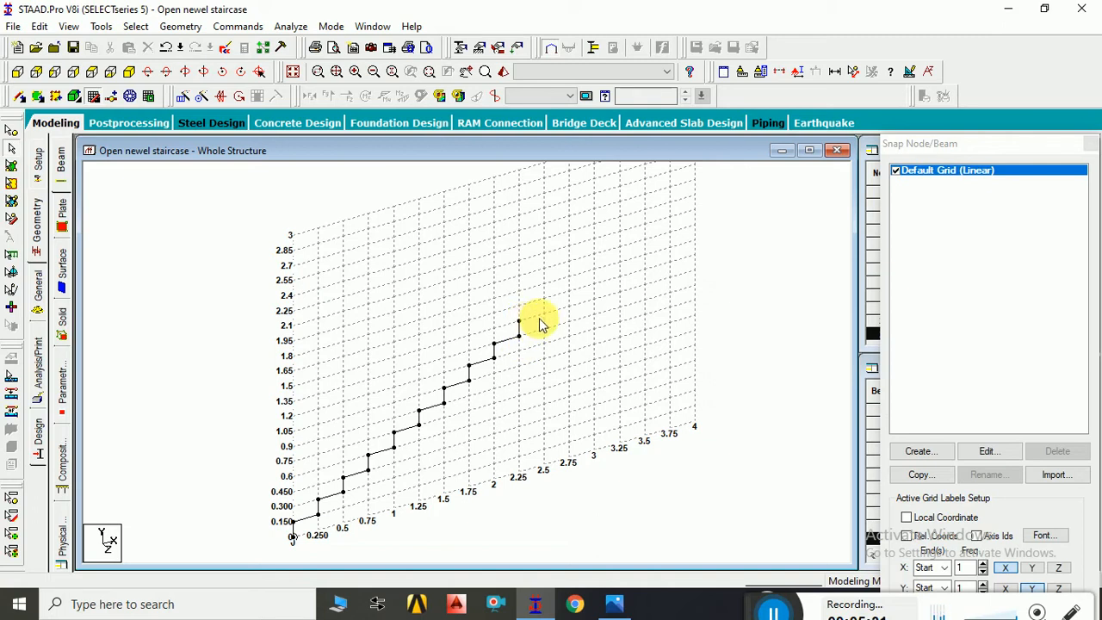
# Add a tread beam from X 2.25 m to 2.5 m and a landing beam on to X 3.5 m at Y 1.5 m.
pyautogui.click(93, 96)
pyautogui.click(93, 96)
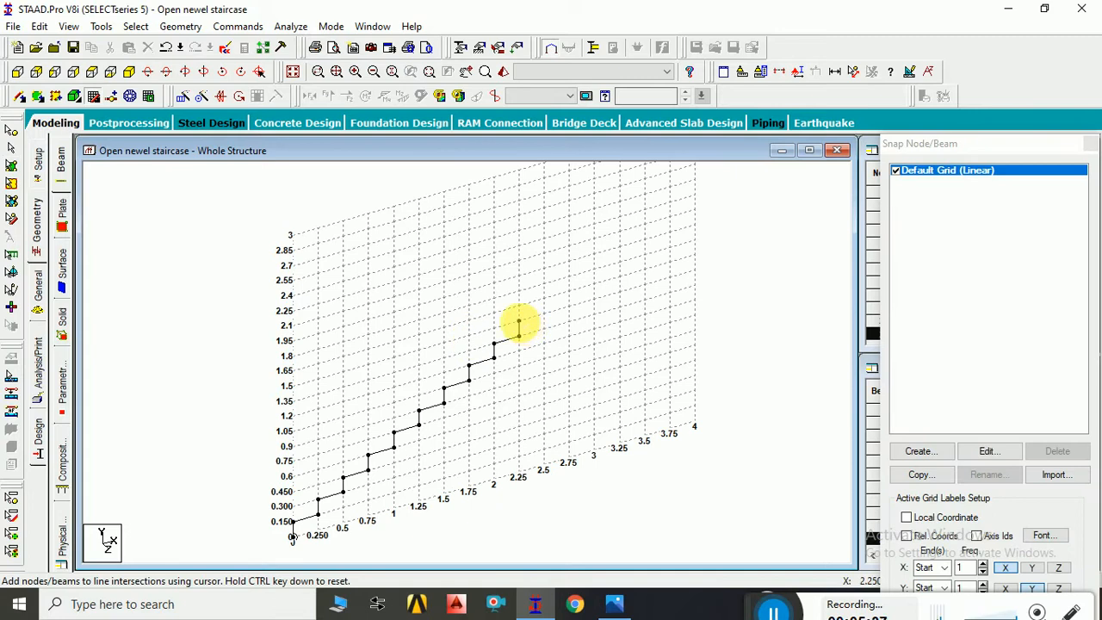
pyautogui.click(518, 321)
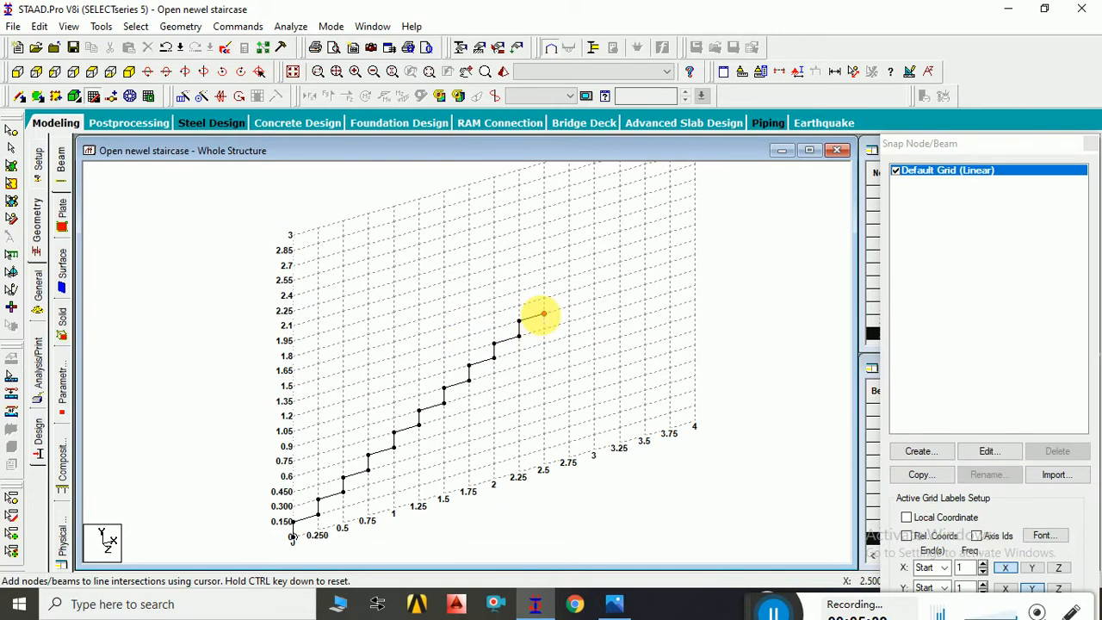
pyautogui.click(543, 313)
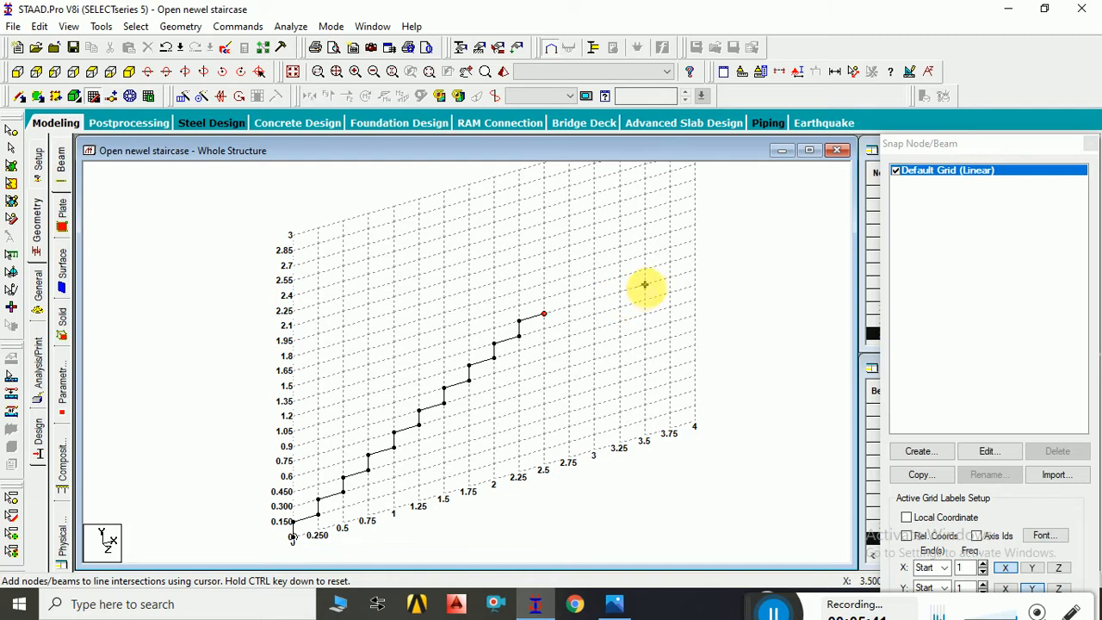
pyautogui.click(645, 285)
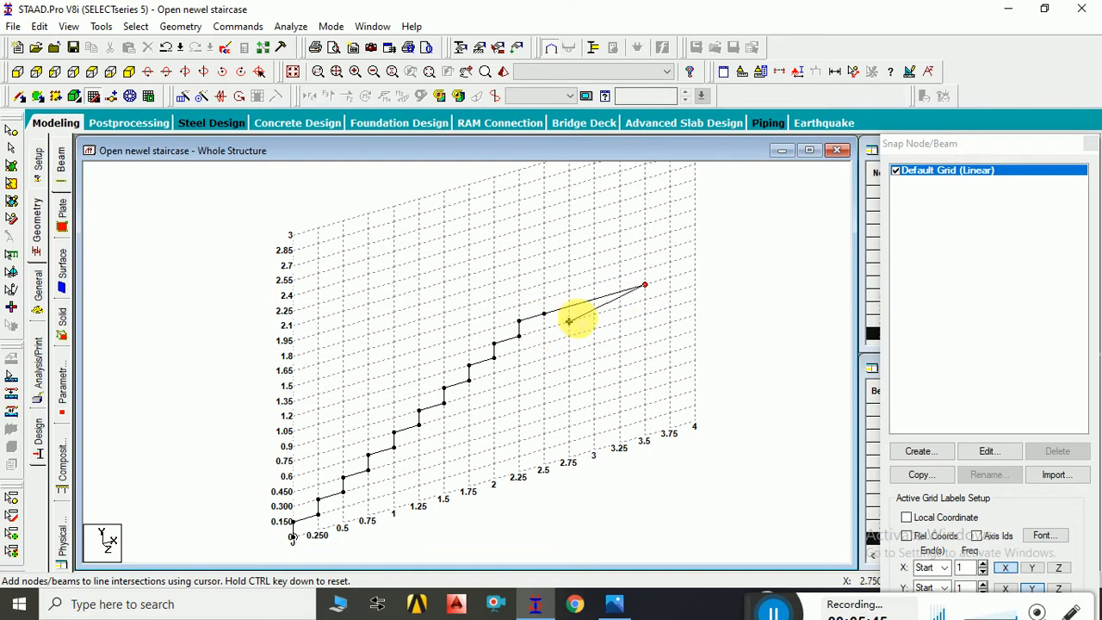
pyautogui.press('Escape')
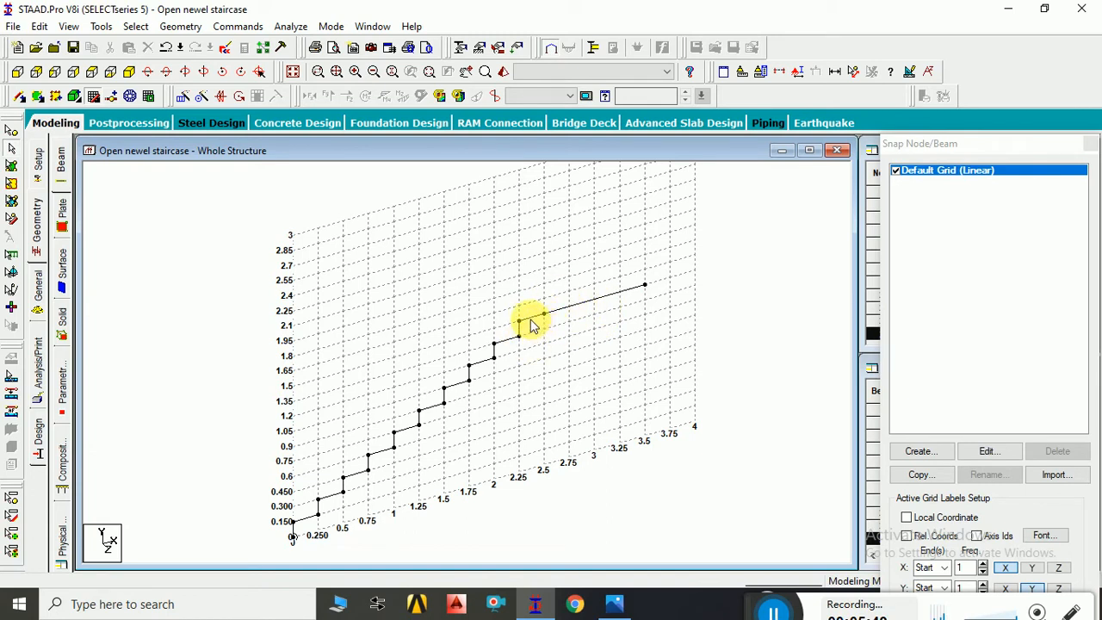
pyautogui.click(581, 304)
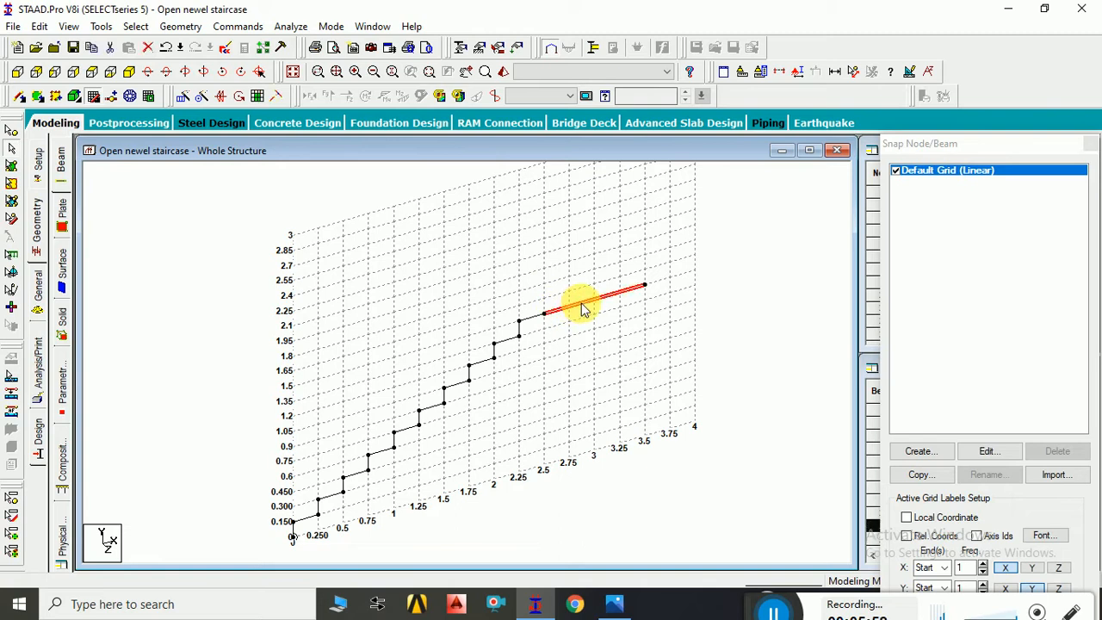
pyautogui.click(532, 320)
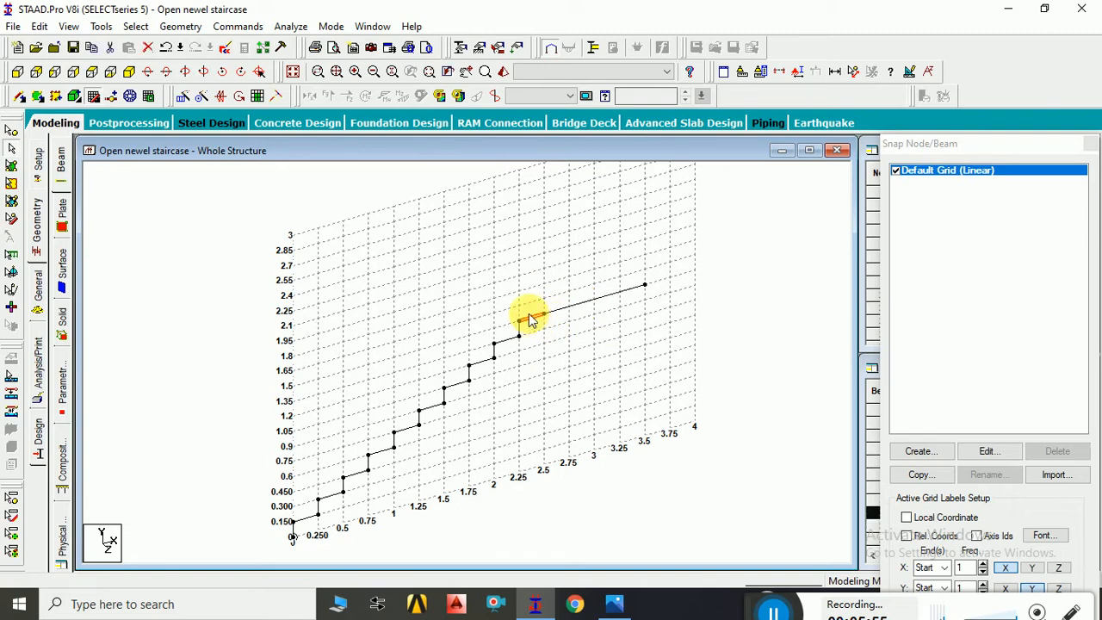
pyautogui.click(544, 329)
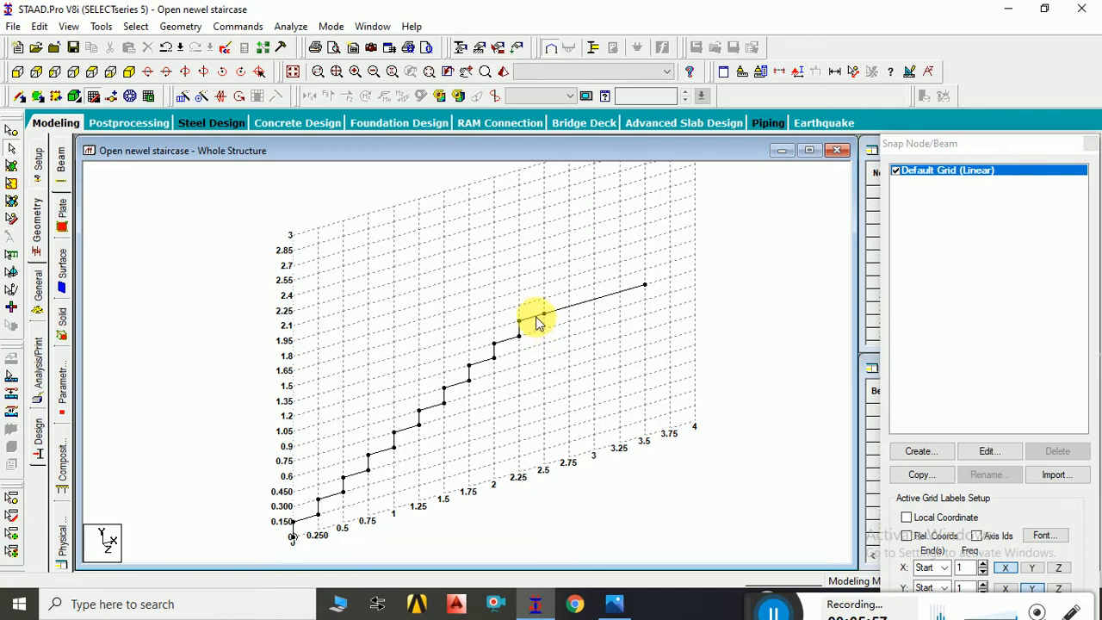
pyautogui.click(534, 317)
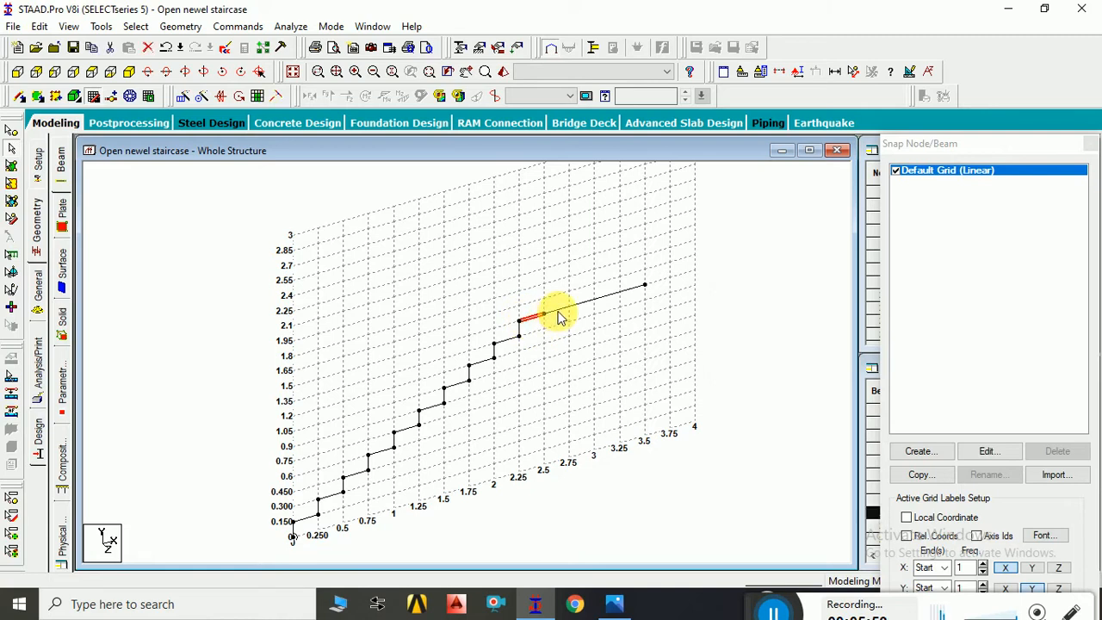
pyautogui.keyDown('ctrl'); pyautogui.click(558, 315); pyautogui.keyUp('ctrl')
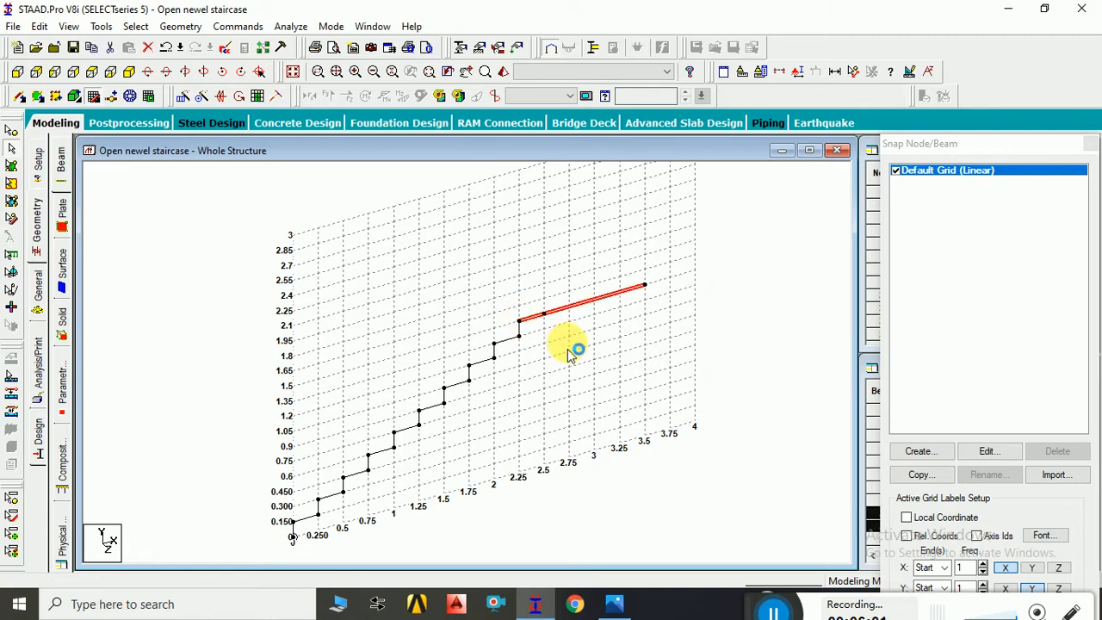
pyautogui.click(576, 353)
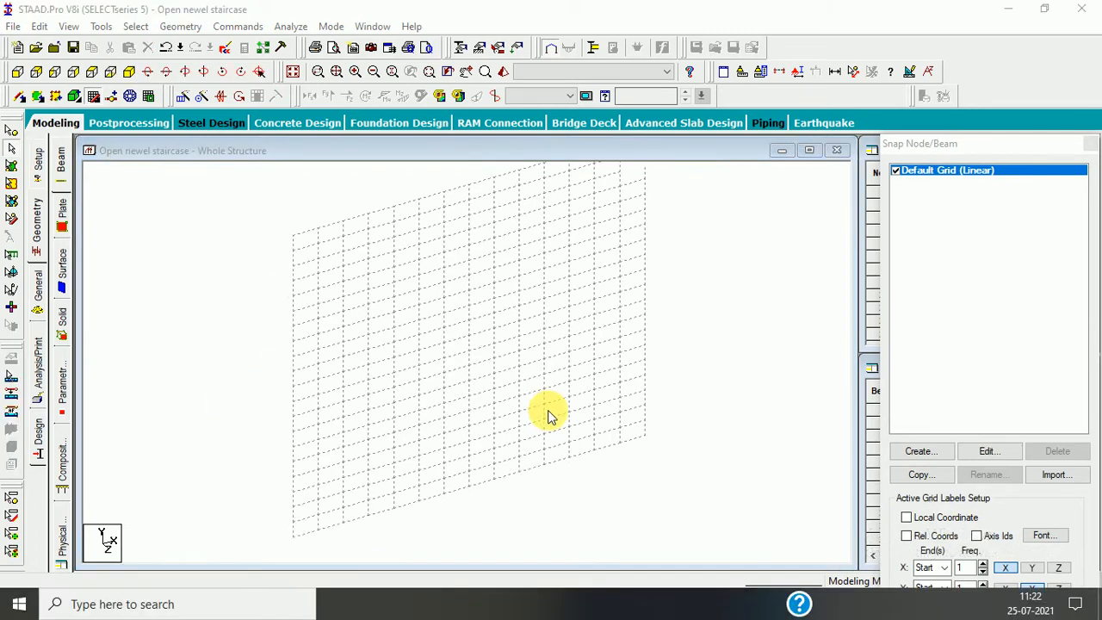
# Translationally repeat all beams of the first flight and landing once in Z with 1 m spacing, linking the steps.
pyautogui.click(11, 151)
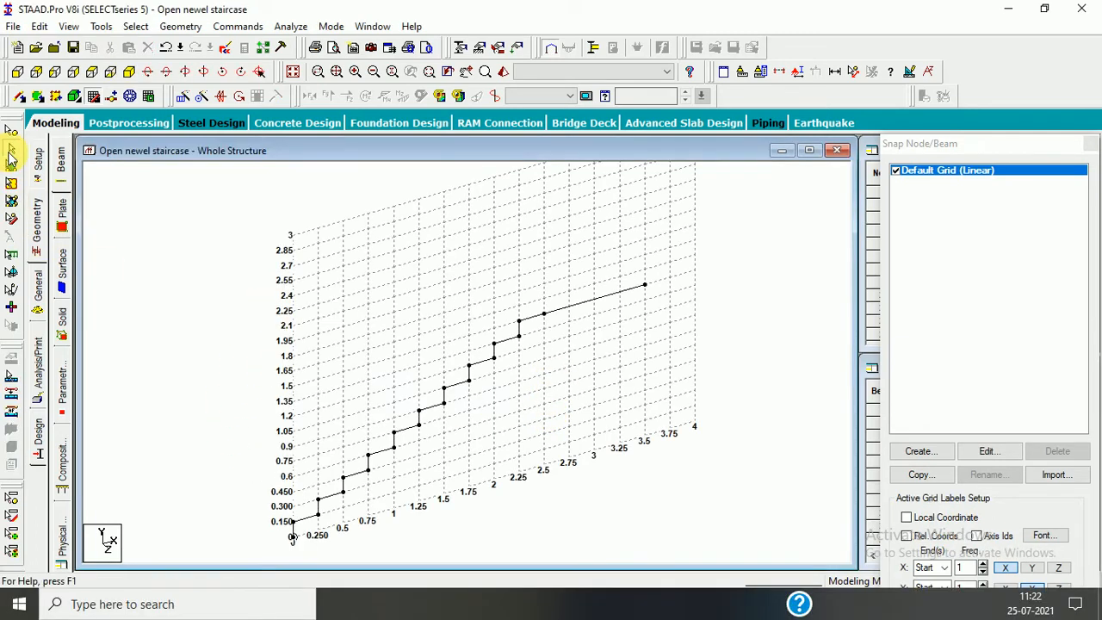
pyautogui.hotkey('ctrl', 'a')
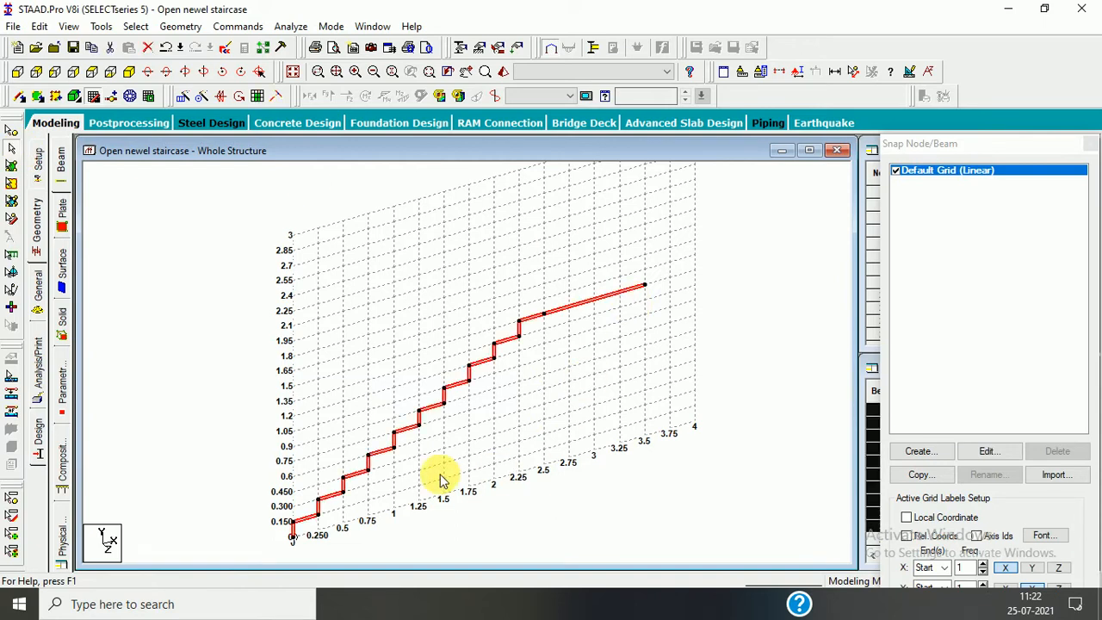
pyautogui.click(183, 96)
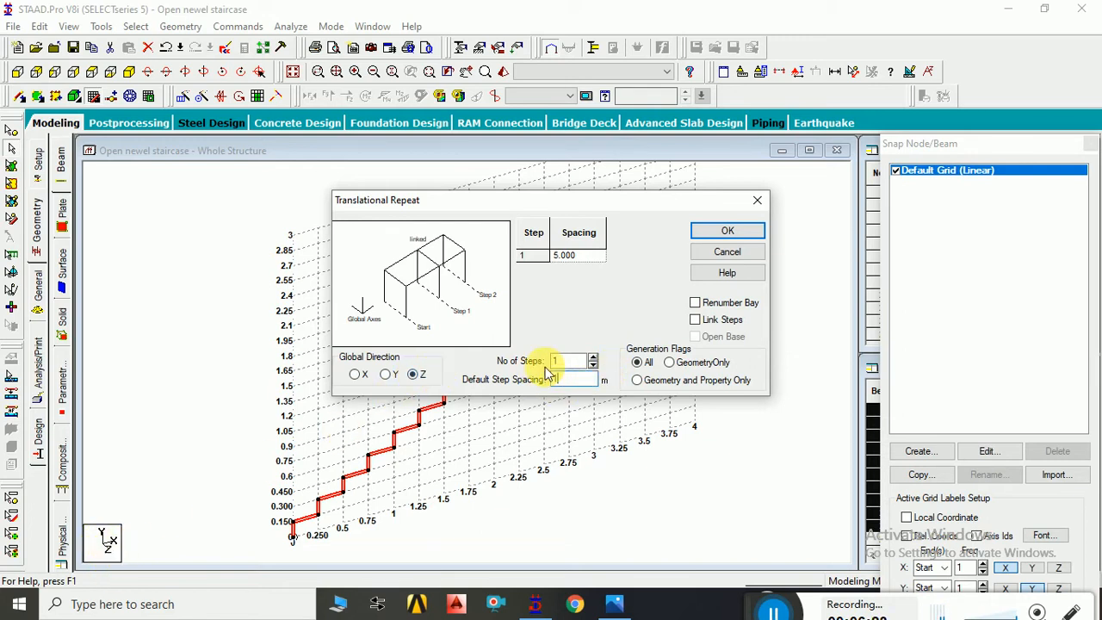
pyautogui.click(696, 320)
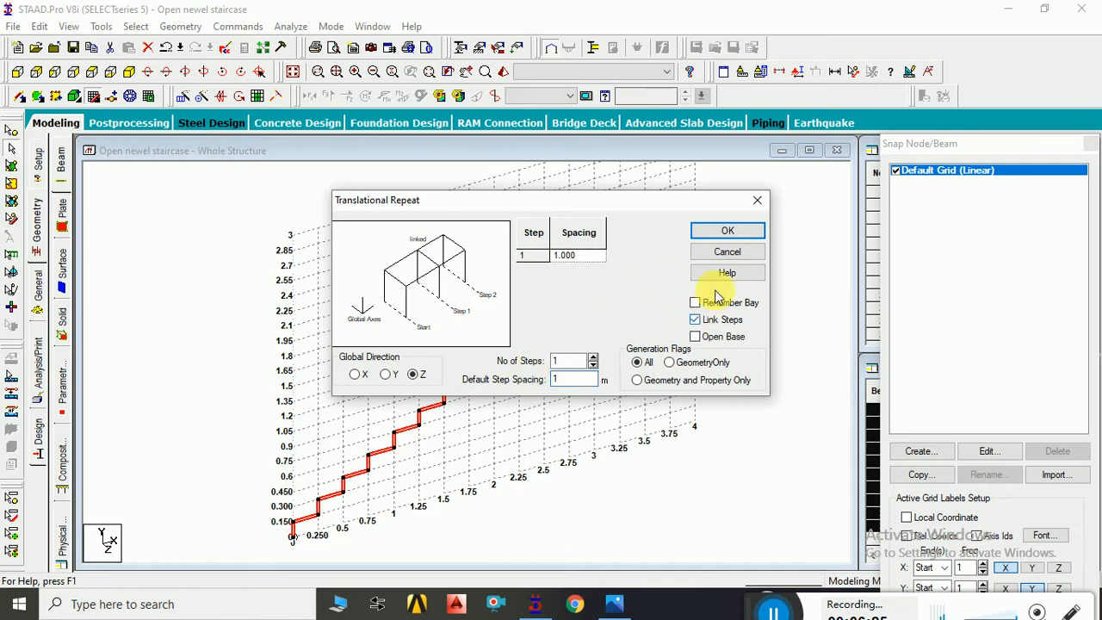
pyautogui.click(726, 233)
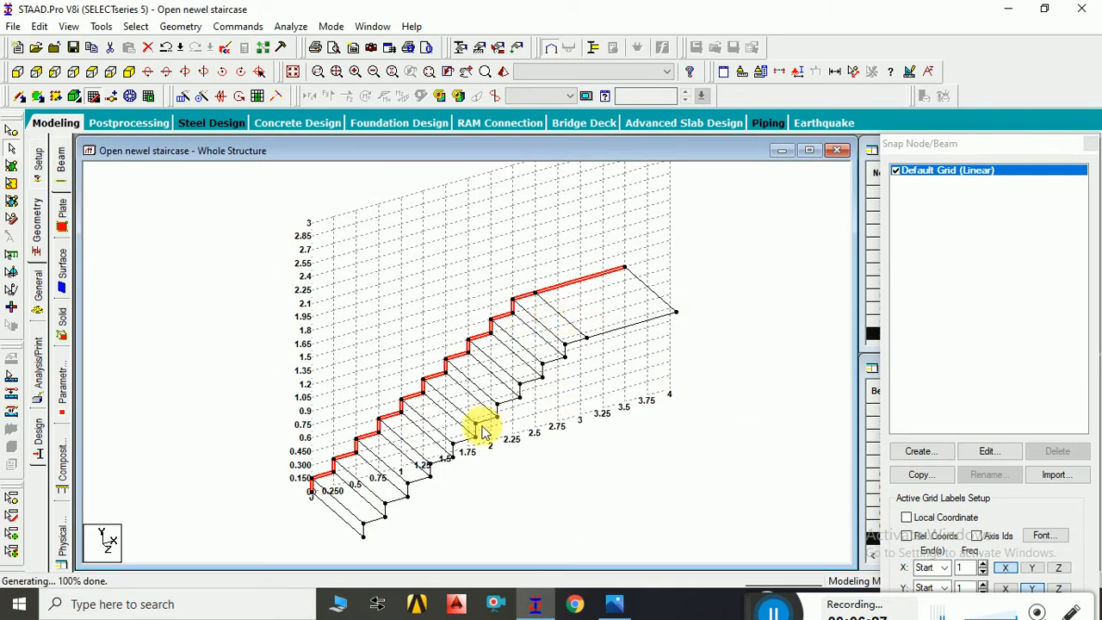
pyautogui.click(647, 459)
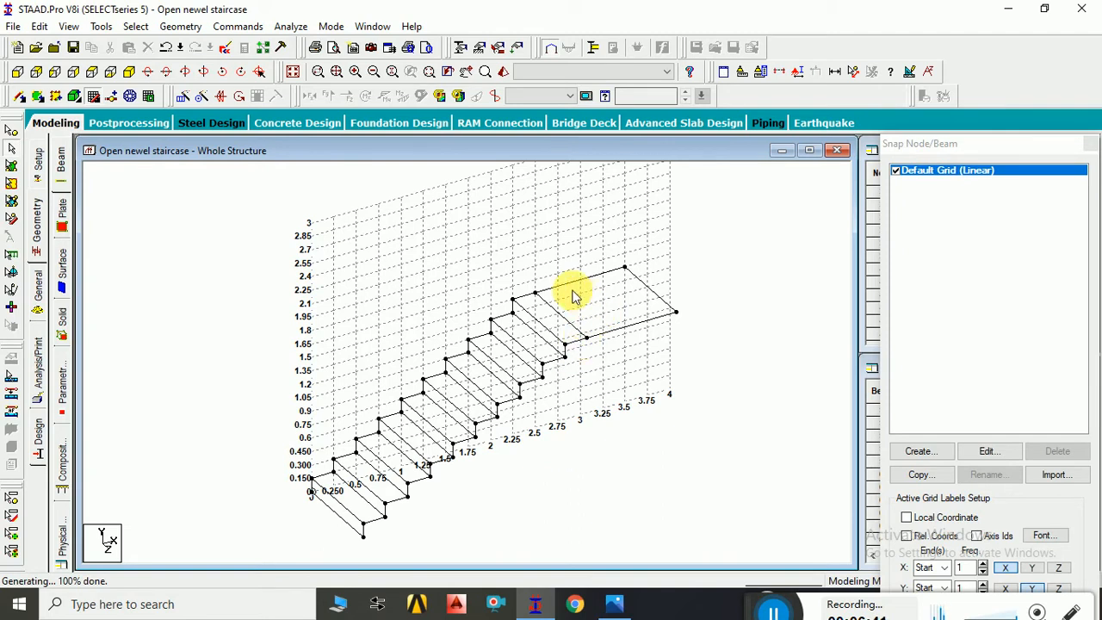
# Switch to Photos to examine the flight and landing layout in the open newel stairs sketch, and return to STAAD.Pro.
pyautogui.click(630, 600)
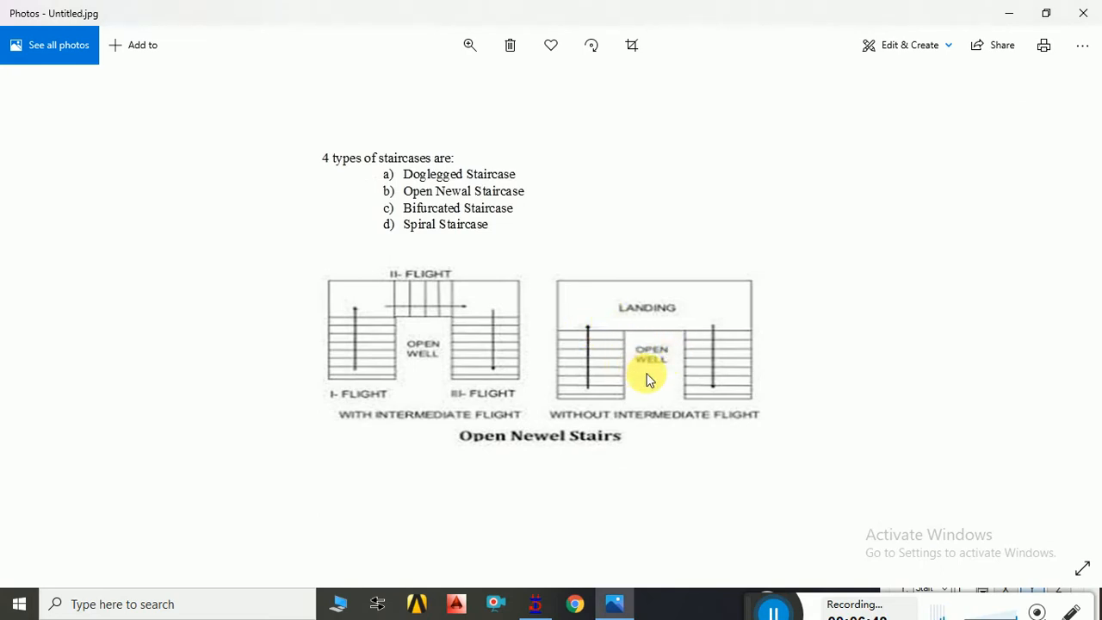
pyautogui.click(614, 603)
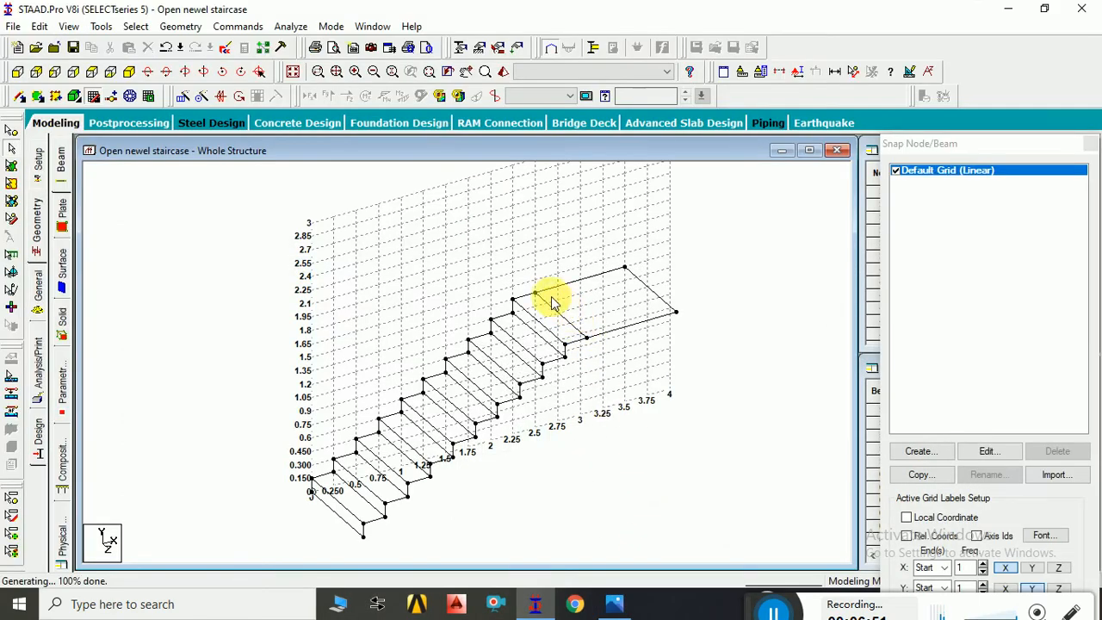
pyautogui.click(614, 604)
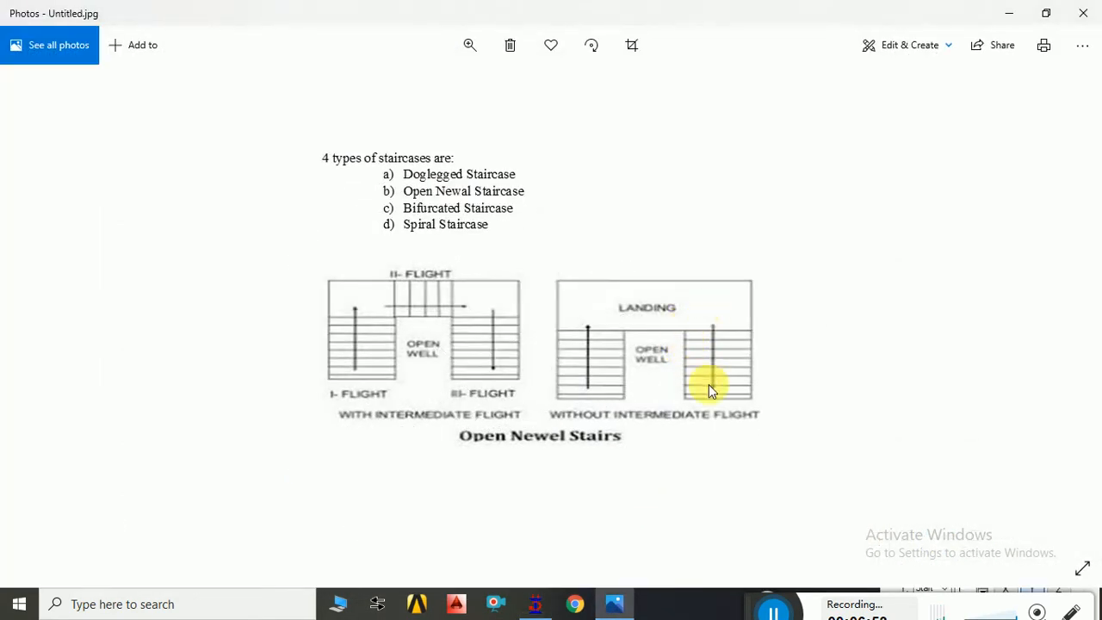
pyautogui.click(618, 604)
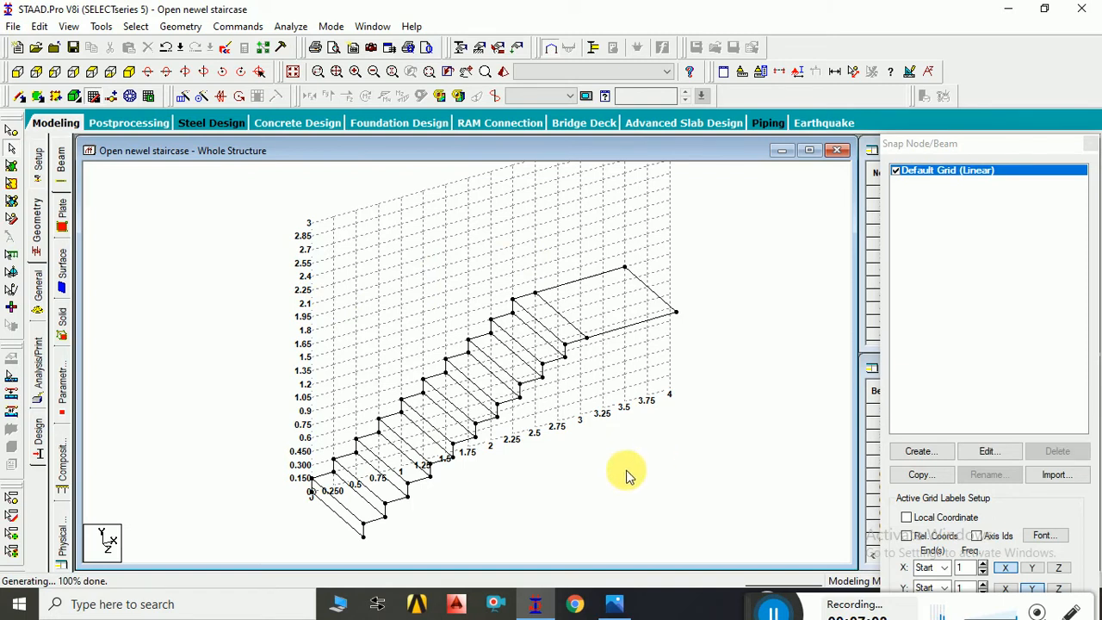
# Draw the second flight's first five risers and treads as beams from X 2.5 m, Y 1.5 m back to X 1.25 m, Y 2.25 m.
pyautogui.click(93, 100)
pyautogui.click(93, 99)
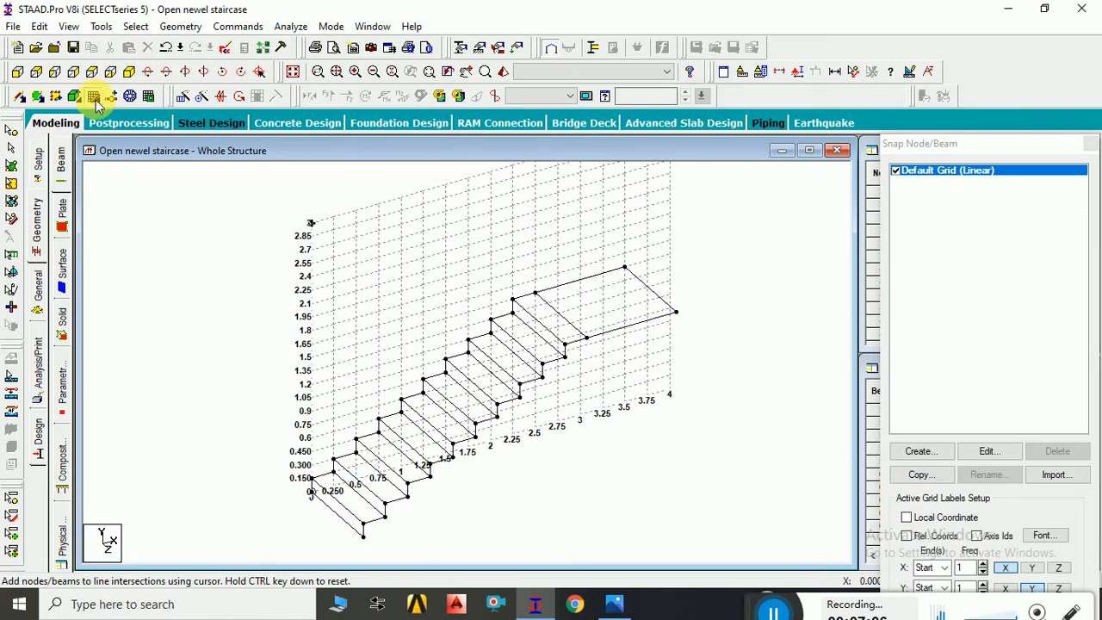
pyautogui.click(512, 273)
pyautogui.click(490, 266)
pyautogui.click(468, 270)
pyautogui.click(469, 259)
pyautogui.click(446, 251)
pyautogui.click(423, 258)
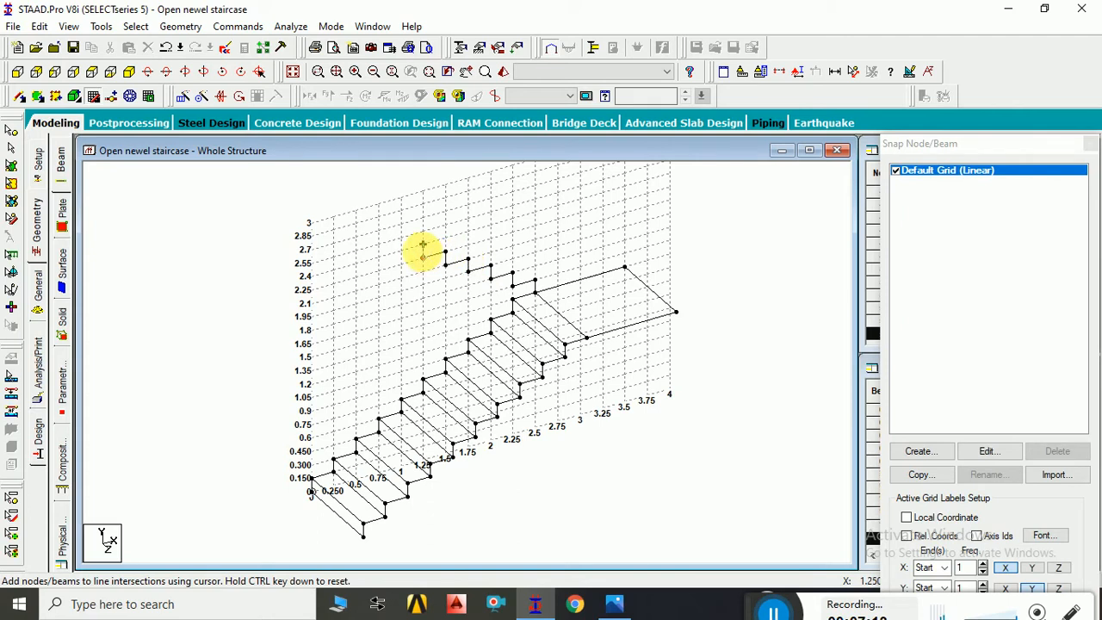
# Continue the second flight with five more risers and treads, ending at X 0 m, Y 3 m.
pyautogui.click(401, 250)
pyautogui.click(401, 237)
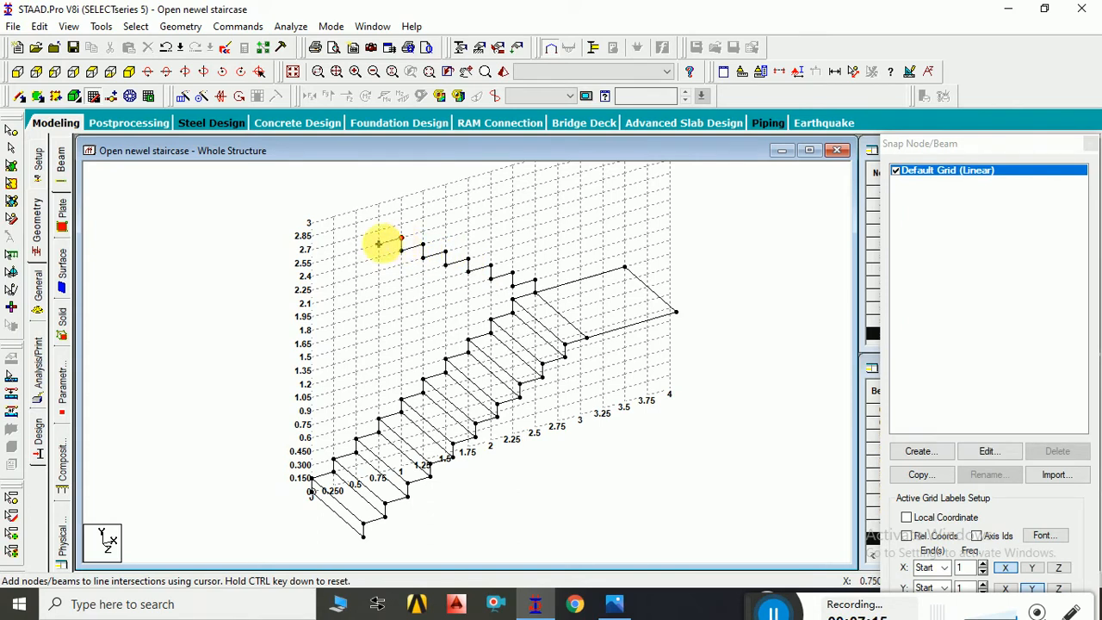
pyautogui.click(379, 231)
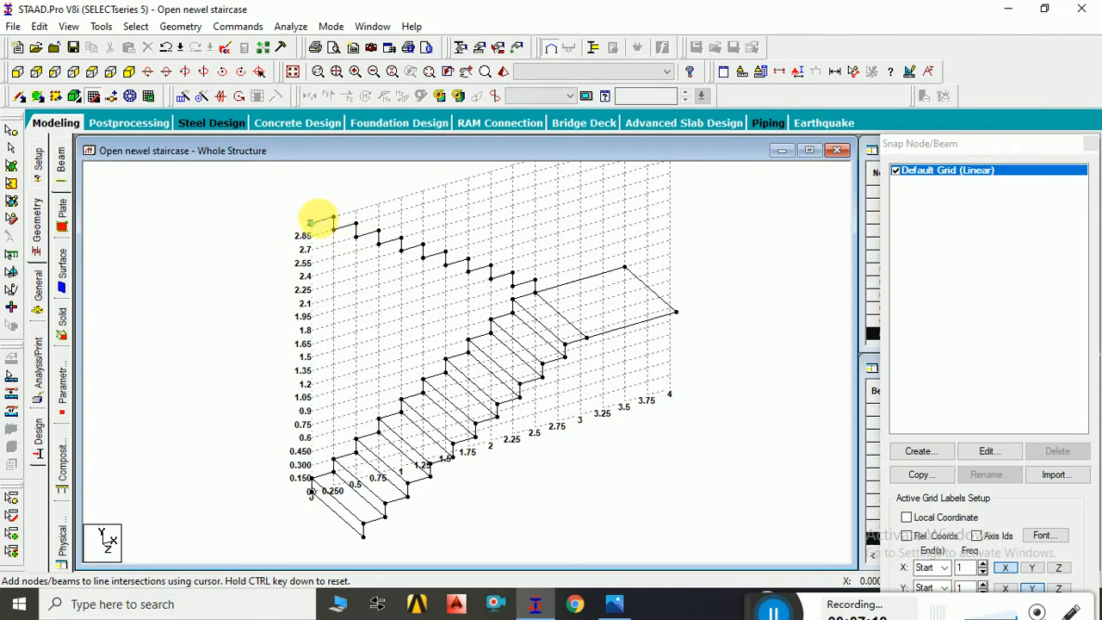
pyautogui.click(311, 222)
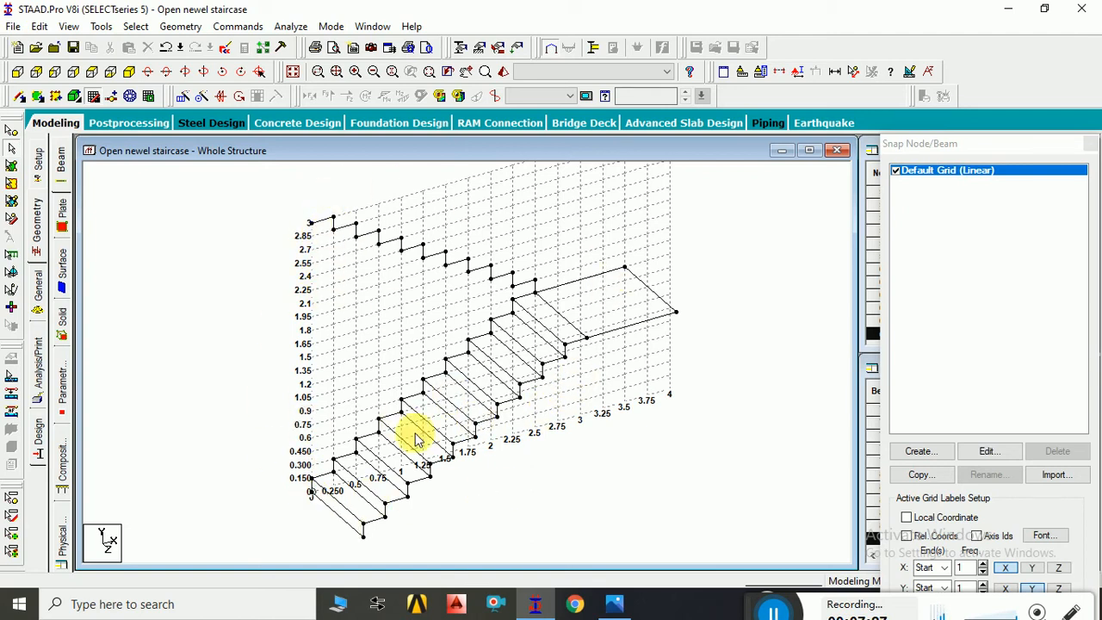
# Translationally repeat the second flight's beams and the adjoining landing beam once in Z with -1 m spacing, linking the steps.
pyautogui.moveTo(292, 197); pyautogui.dragTo(599, 296)
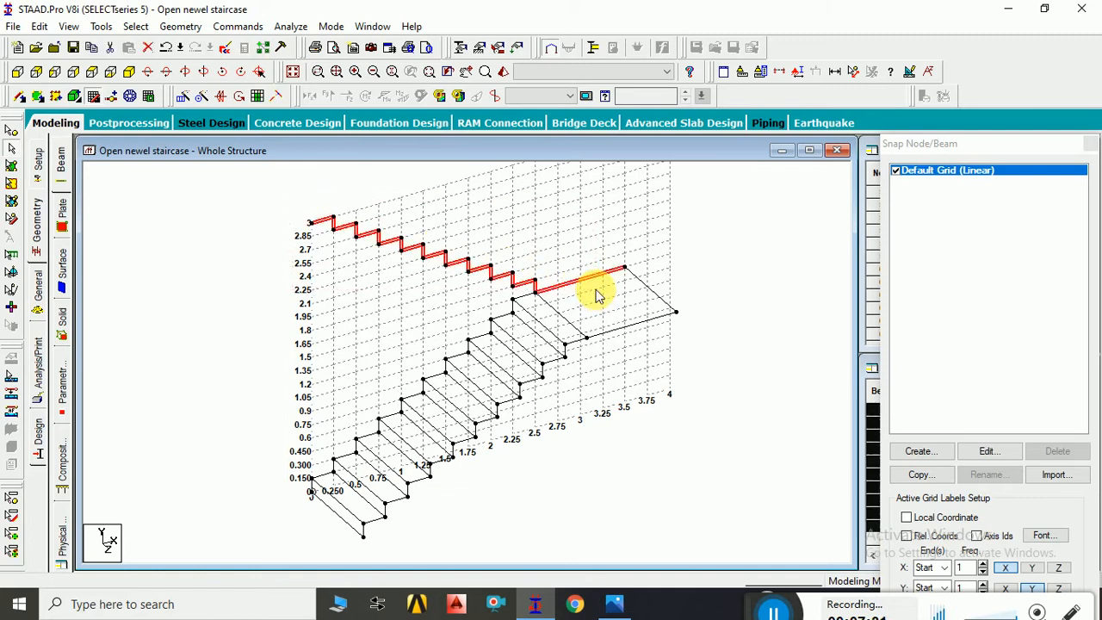
pyautogui.click(183, 95)
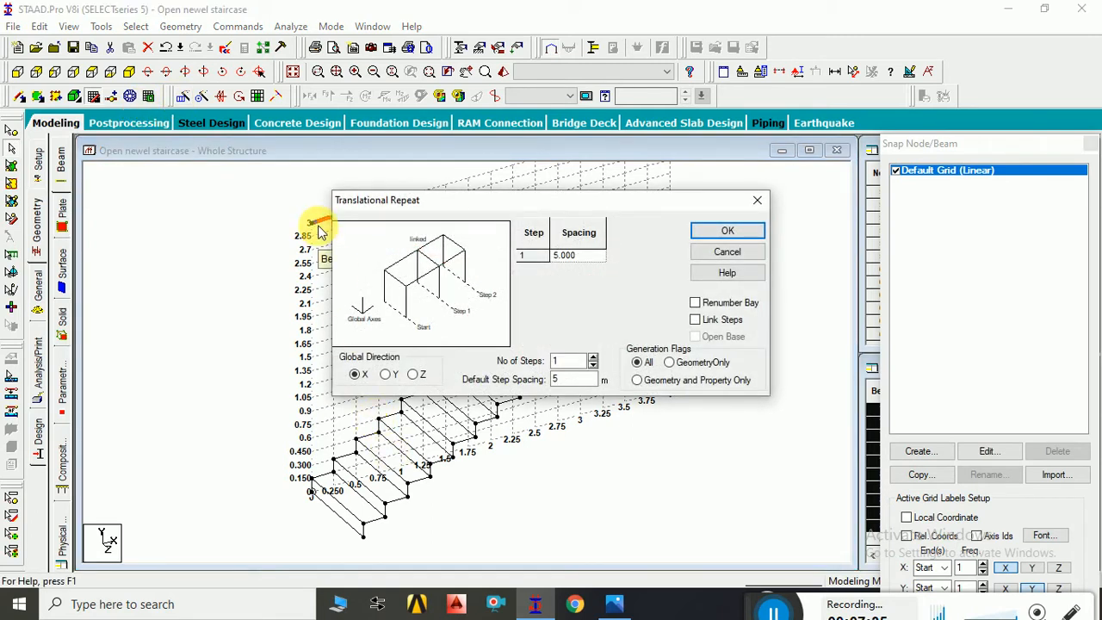
pyautogui.click(413, 374)
pyautogui.doubleClick(556, 380)
pyautogui.write('-1')
pyautogui.click(629, 334)
pyautogui.click(695, 320)
pyautogui.click(727, 230)
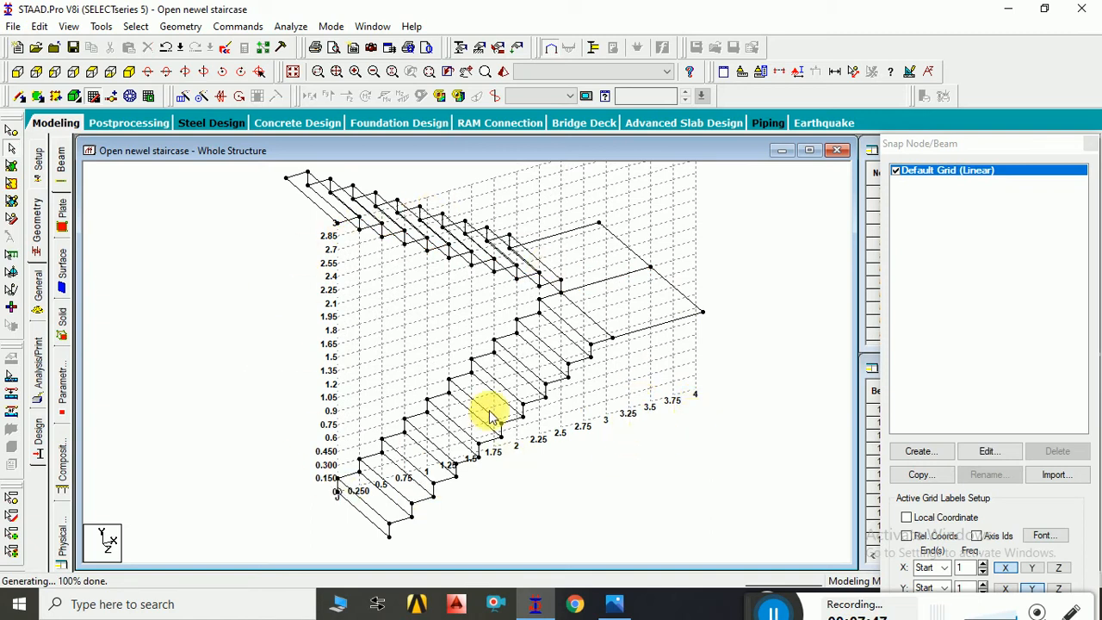
# Move the second flight and its two landing beams by -1 m in Z, splitting existing members at the moved nodes.
pyautogui.click(588, 291)
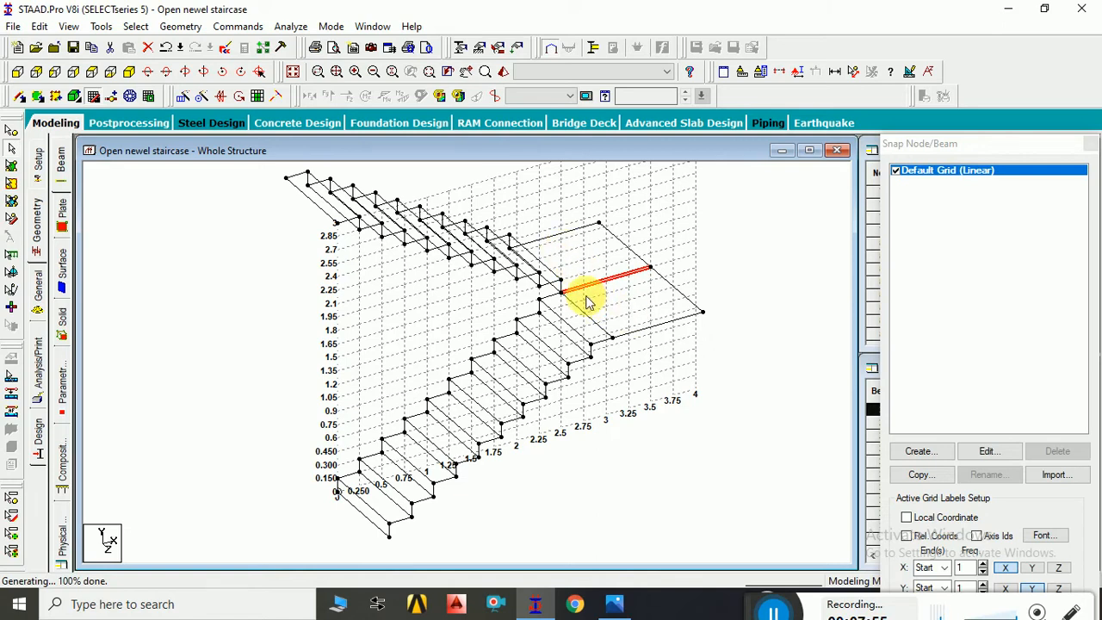
pyautogui.click(711, 387)
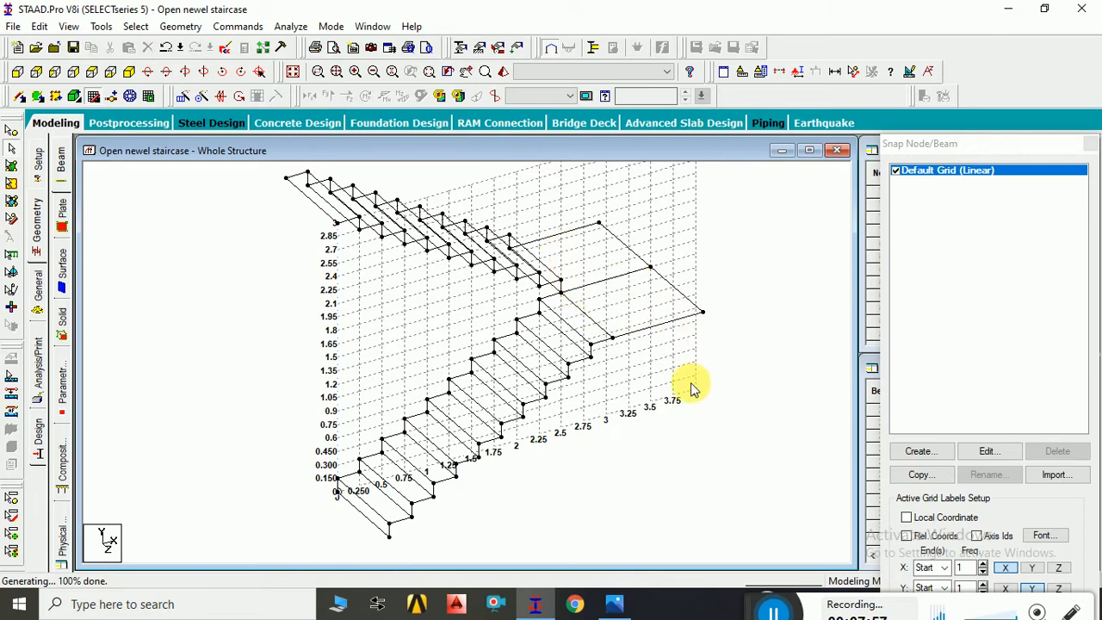
pyautogui.moveTo(256, 173); pyautogui.dragTo(613, 290)
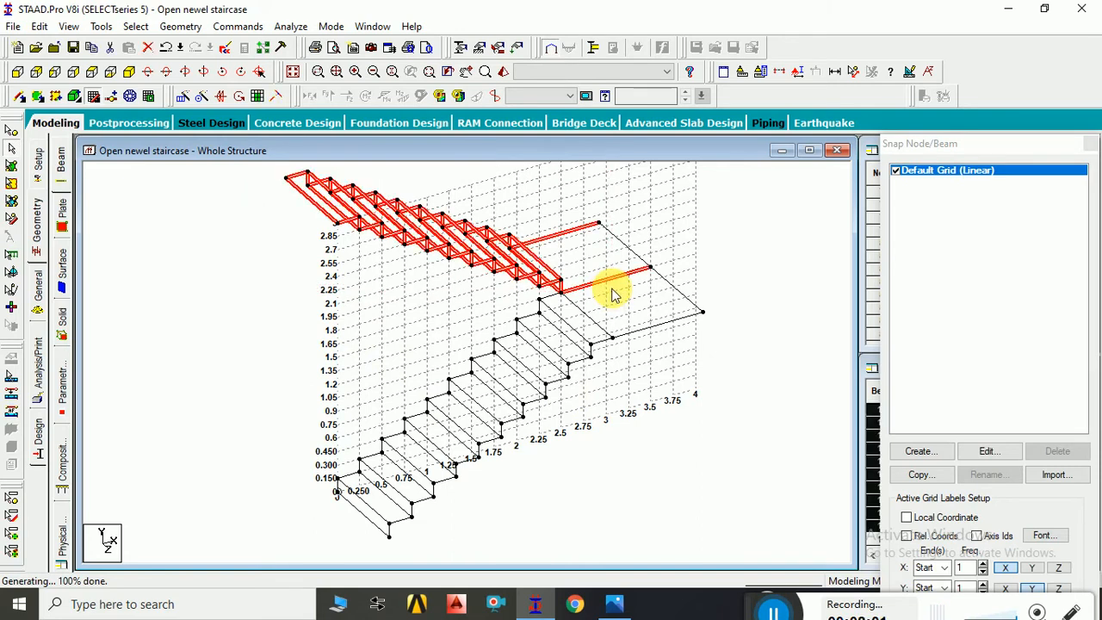
pyautogui.rightClick(564, 286)
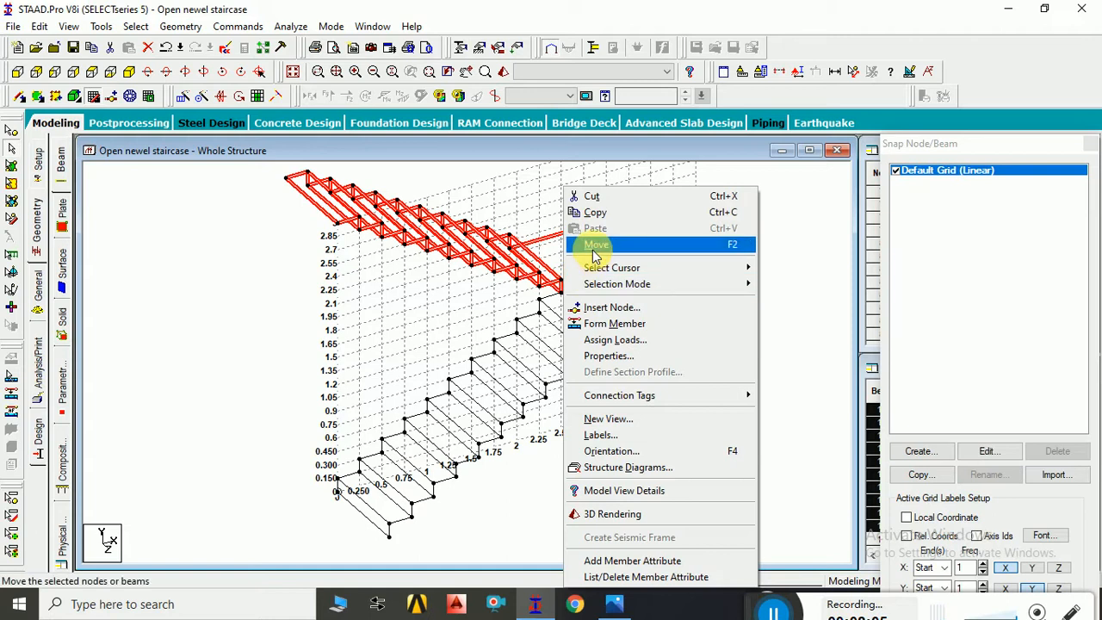
pyautogui.click(592, 246)
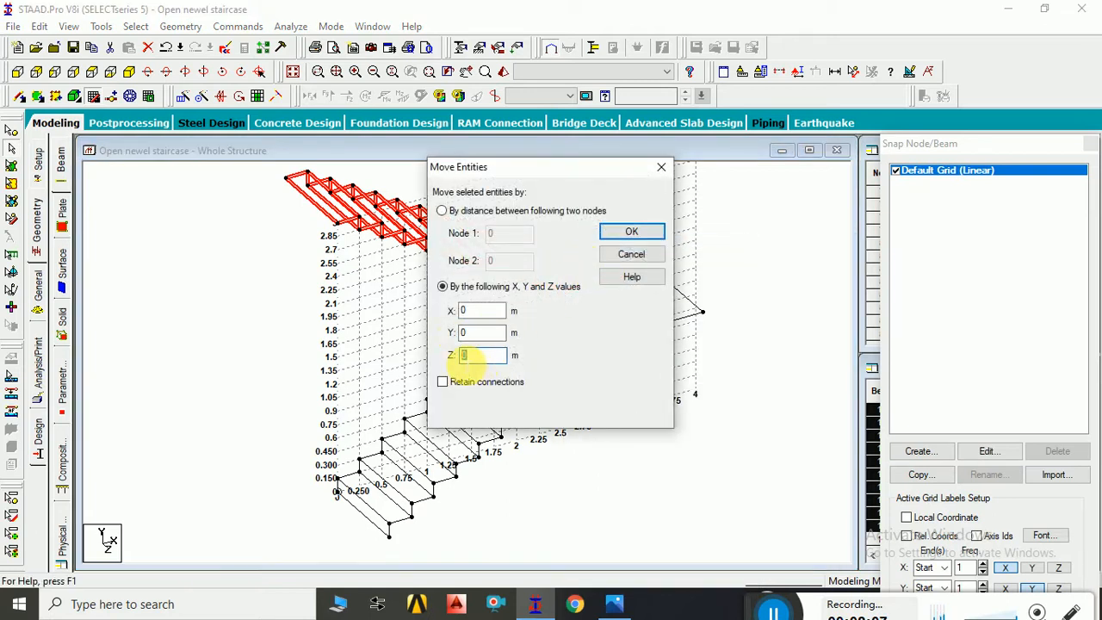
pyautogui.press('BackSpace')
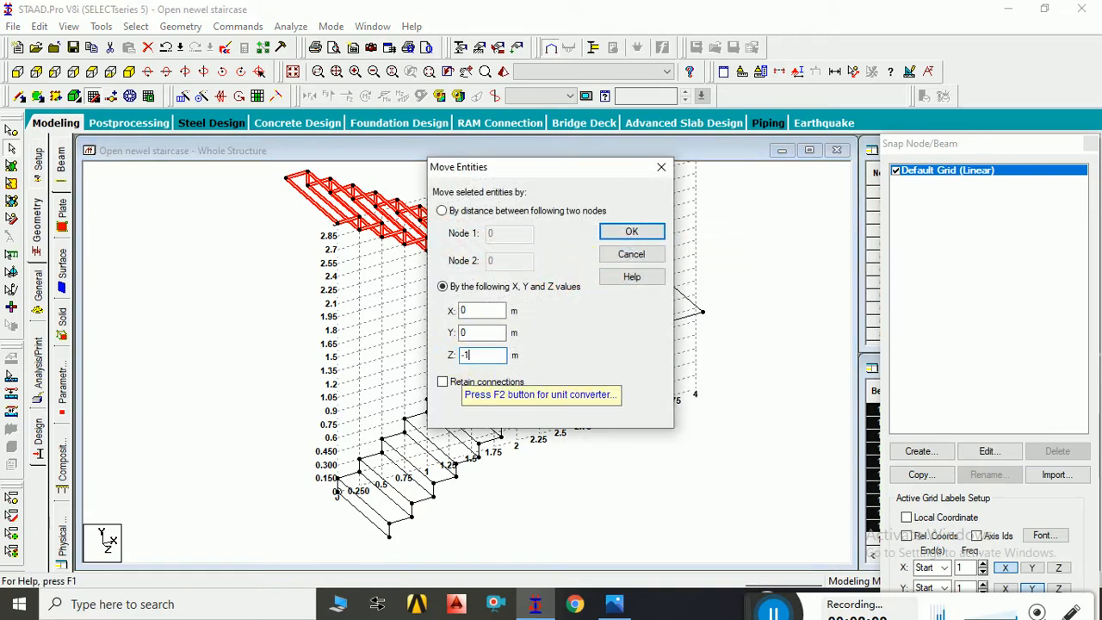
pyautogui.write('-1')
pyautogui.click(625, 240)
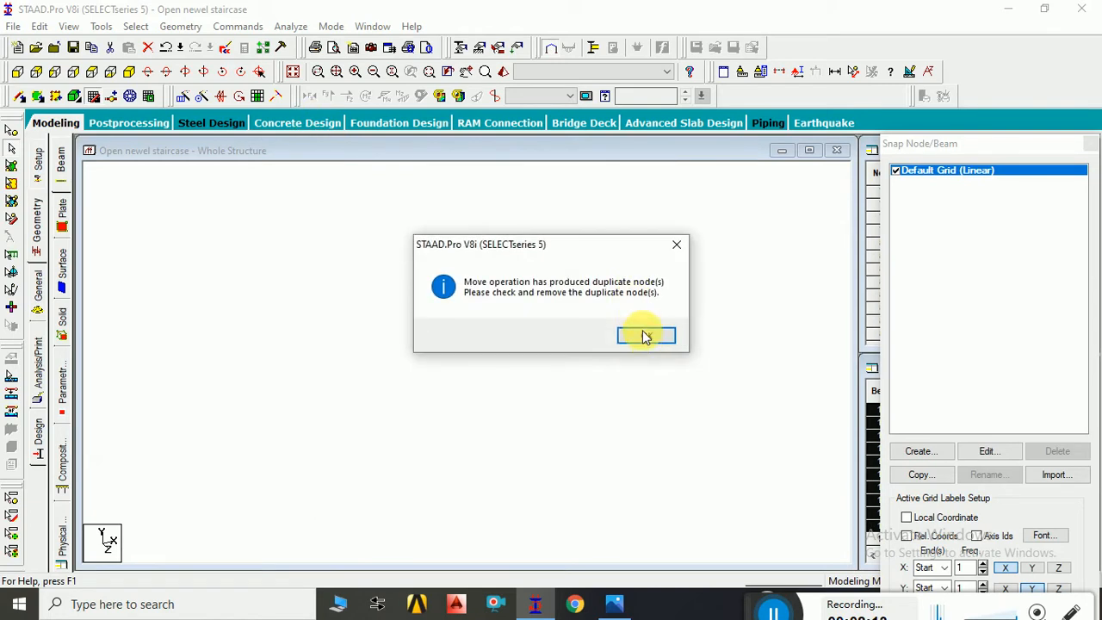
pyautogui.click(646, 336)
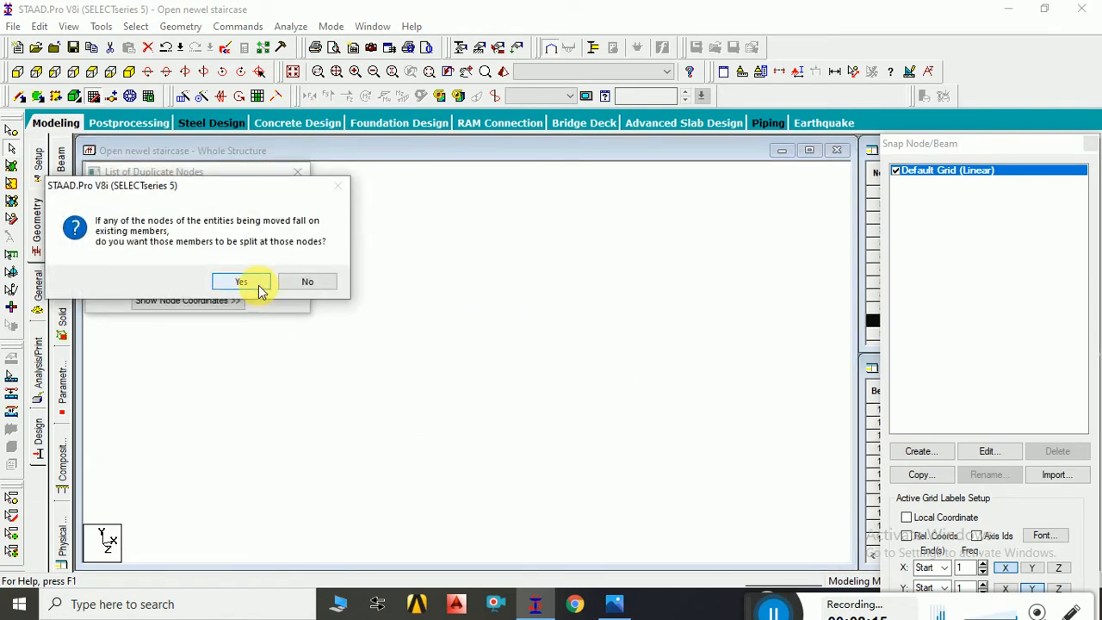
pyautogui.click(242, 281)
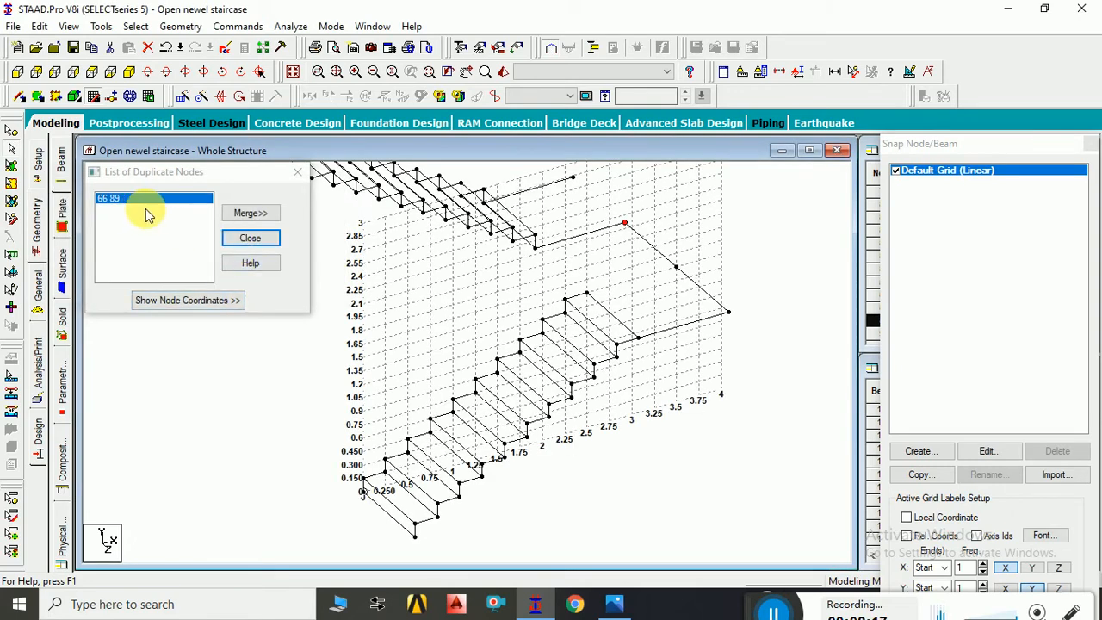
# Merge duplicate nodes 66 and 89 using the option to select the node to delete.
pyautogui.click(233, 214)
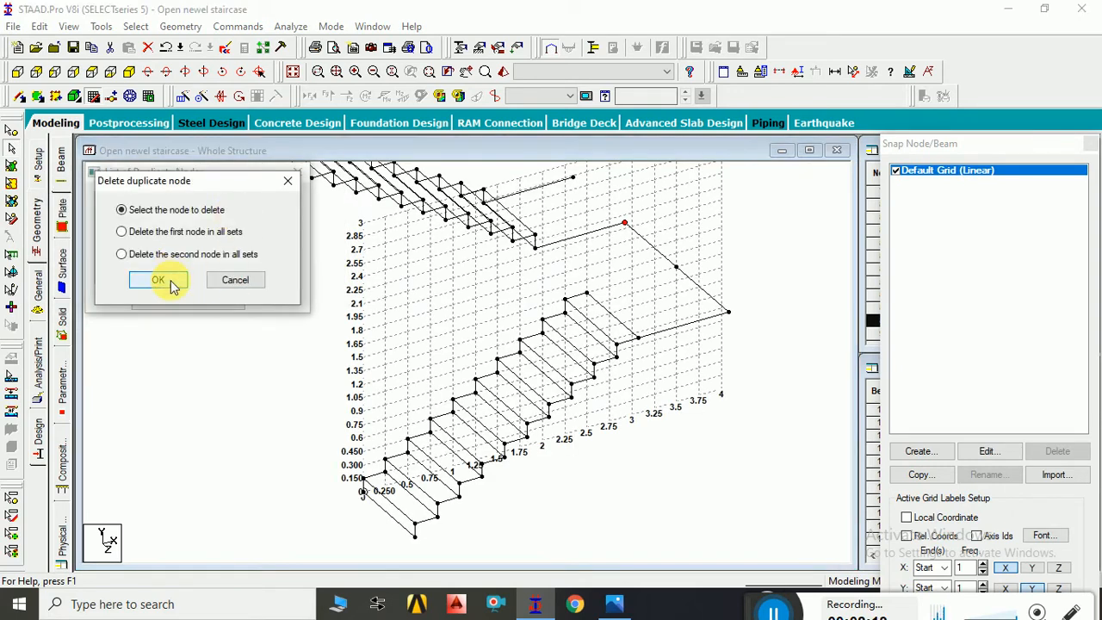
pyautogui.click(172, 277)
pyautogui.click(277, 224)
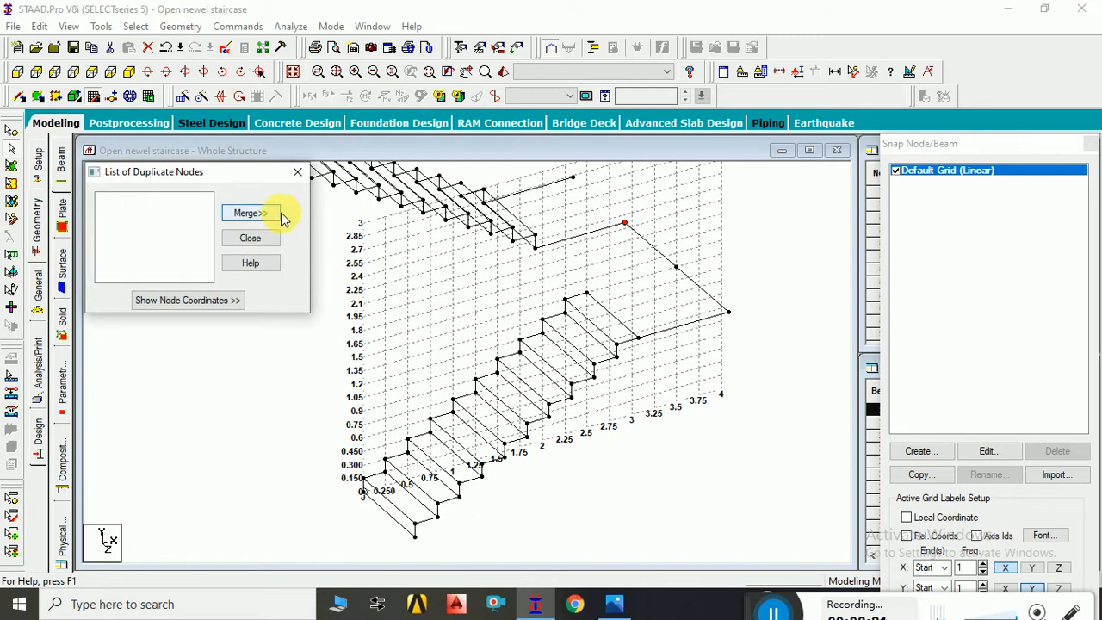
# Add beams completing the landing's outer edge, linking the two flights along the well, and crossing the landing.
pyautogui.click(252, 240)
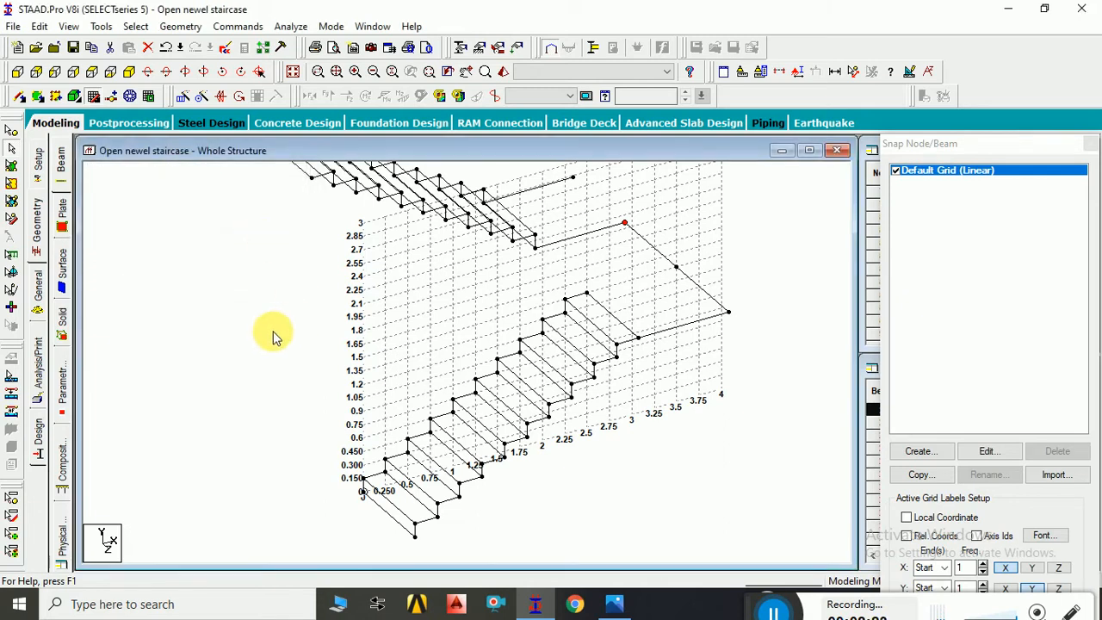
pyautogui.moveTo(303, 362); pyautogui.dragTo(291, 418)
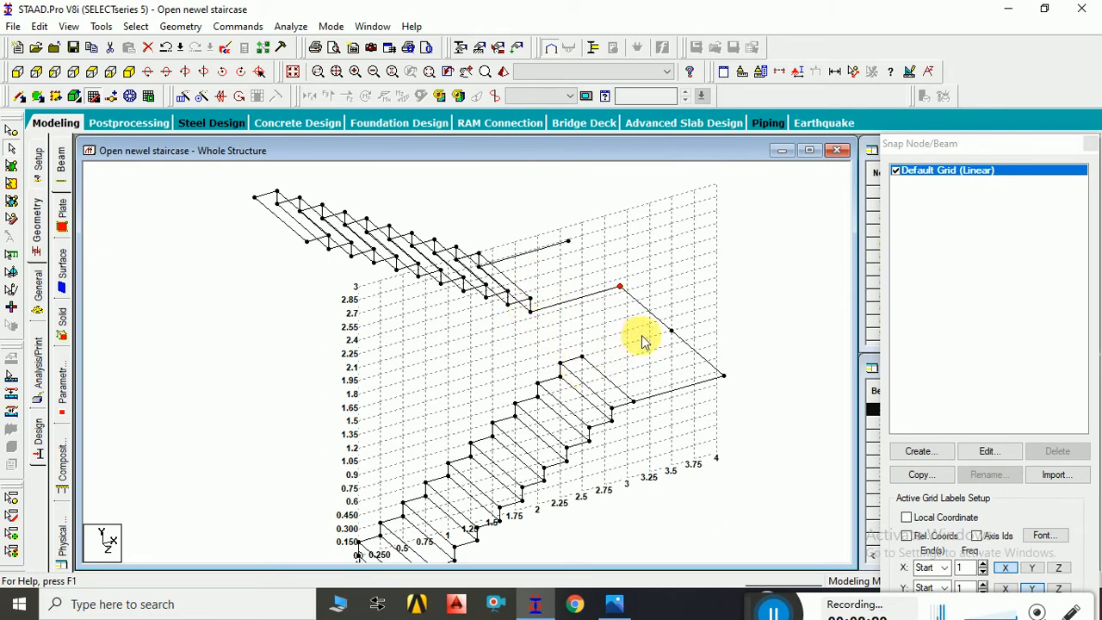
pyautogui.click(93, 97)
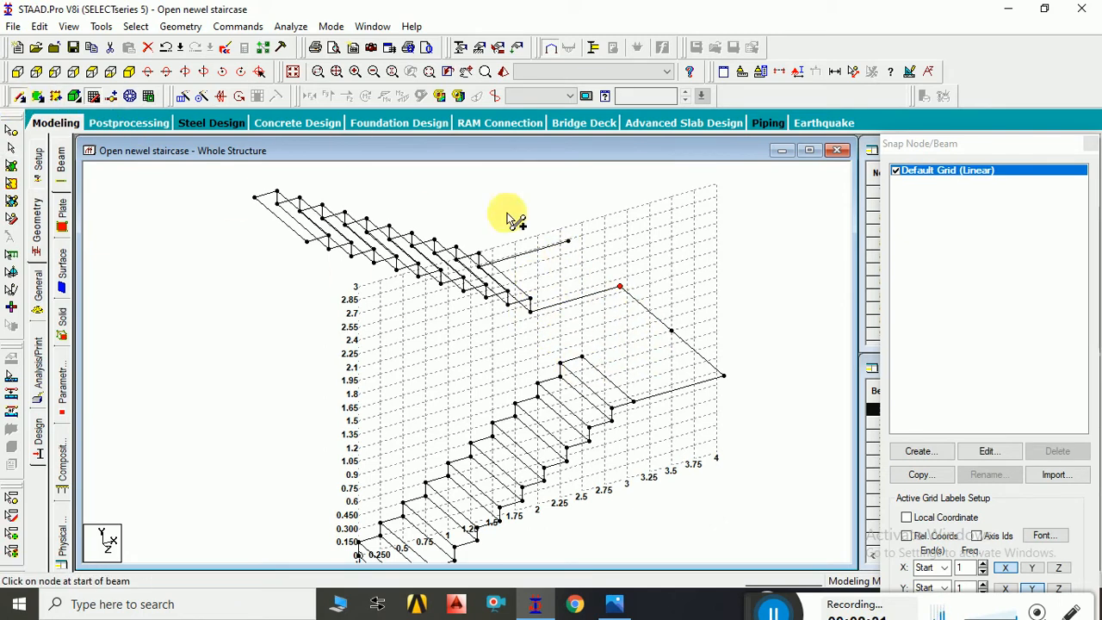
pyautogui.moveTo(567, 242); pyautogui.dragTo(620, 287)
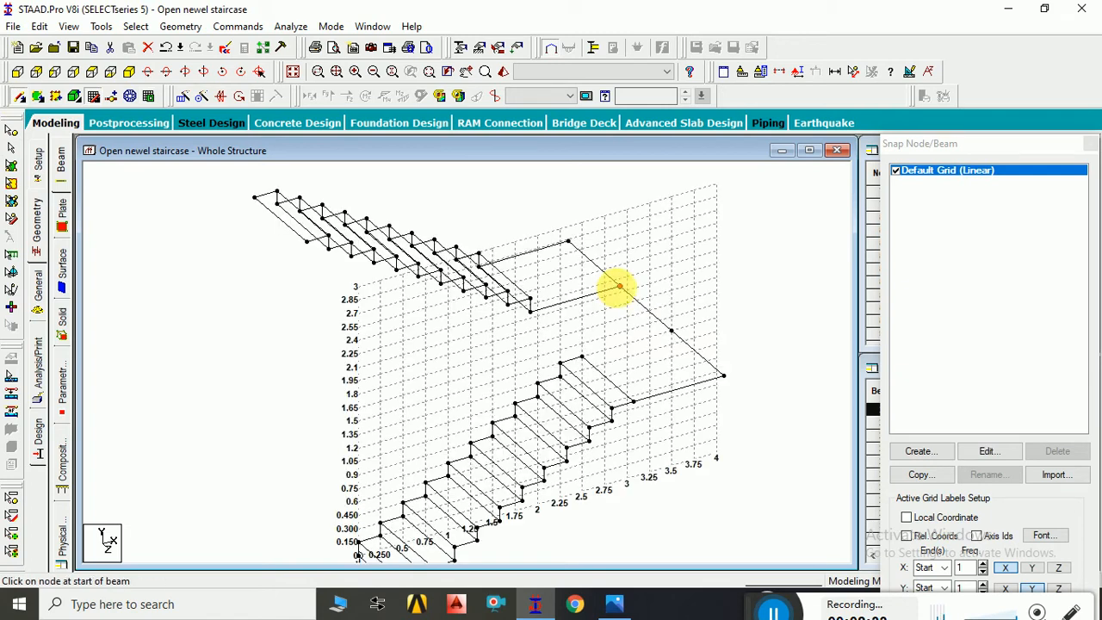
pyautogui.moveTo(531, 310); pyautogui.dragTo(677, 336)
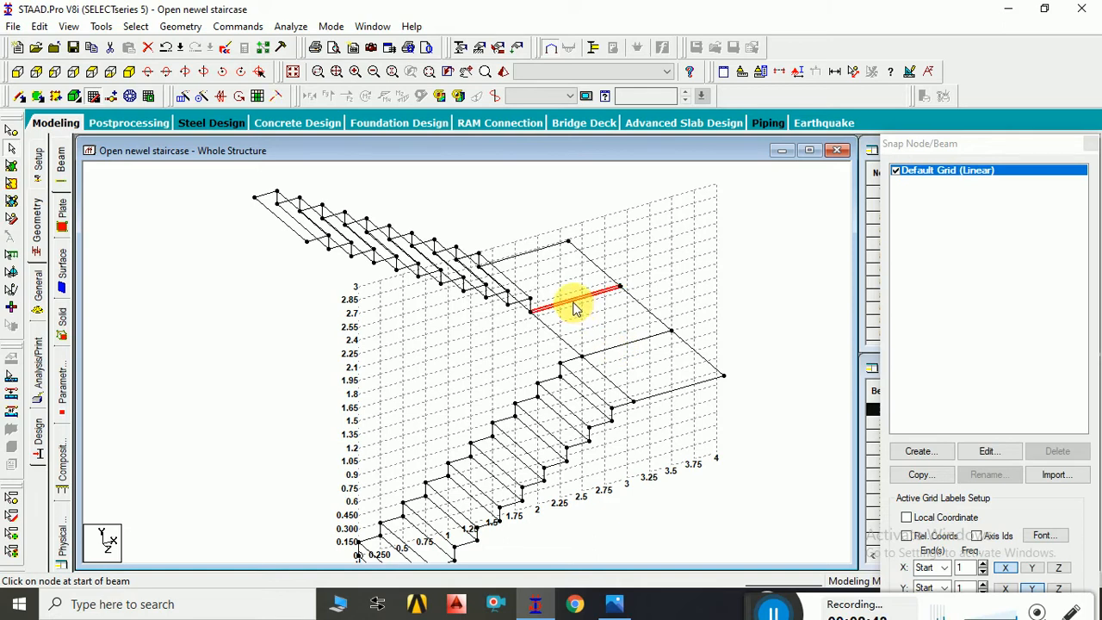
# Delete the two intermediate beams across the landing and merge its three collinear outer-edge beams, retaining the properties of beam 43.
pyautogui.keyDown('ctrl'); pyautogui.click(611, 350); pyautogui.keyUp('ctrl')
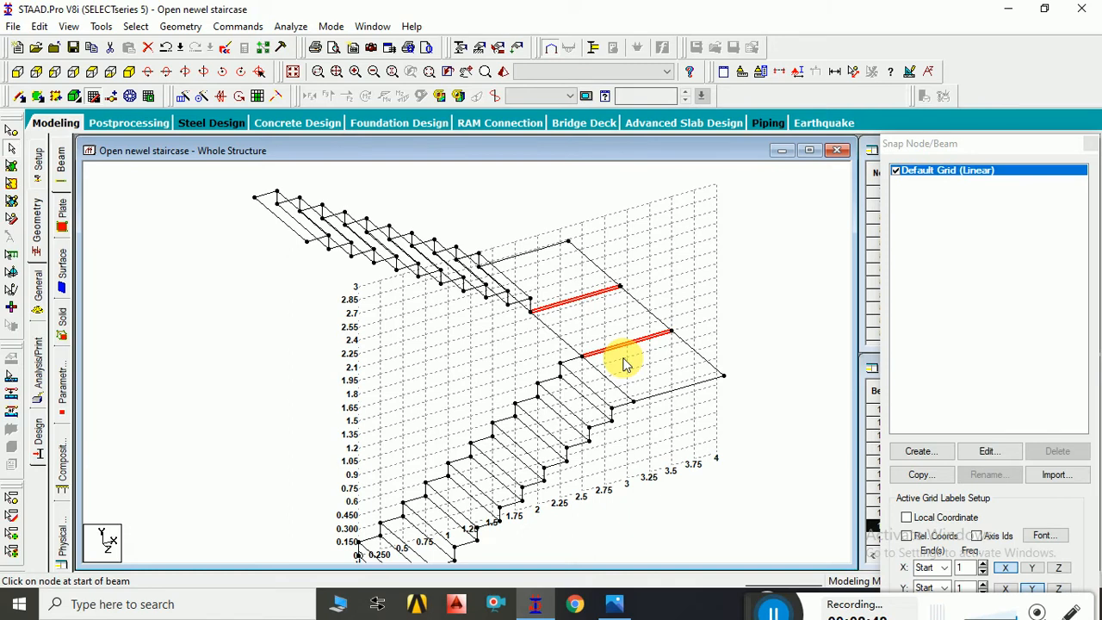
pyautogui.press('Delete')
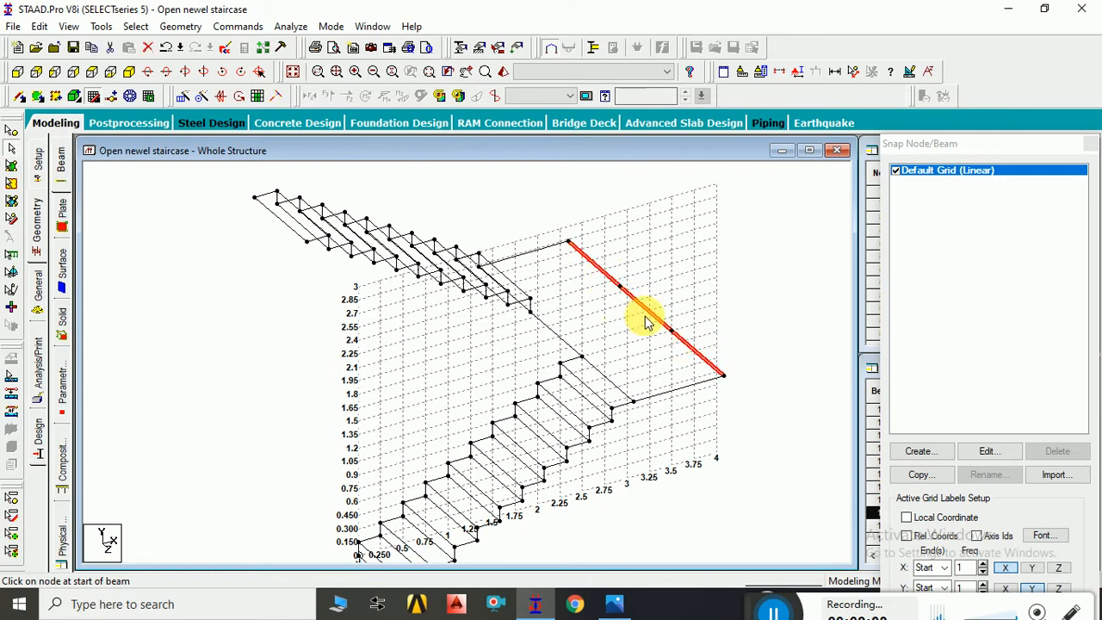
pyautogui.click(180, 27)
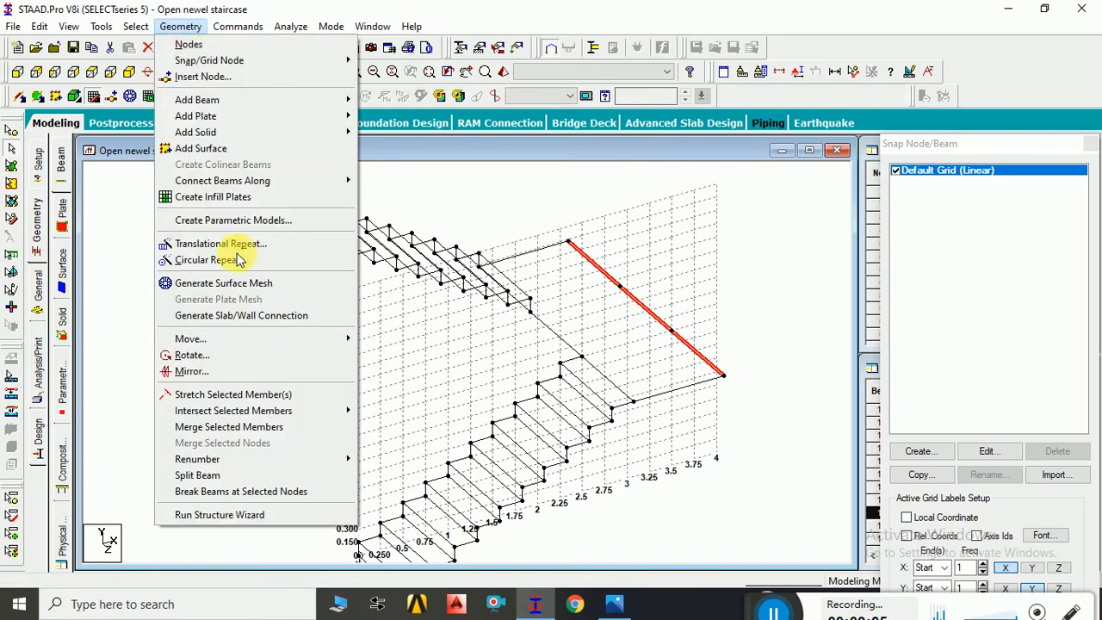
pyautogui.click(215, 430)
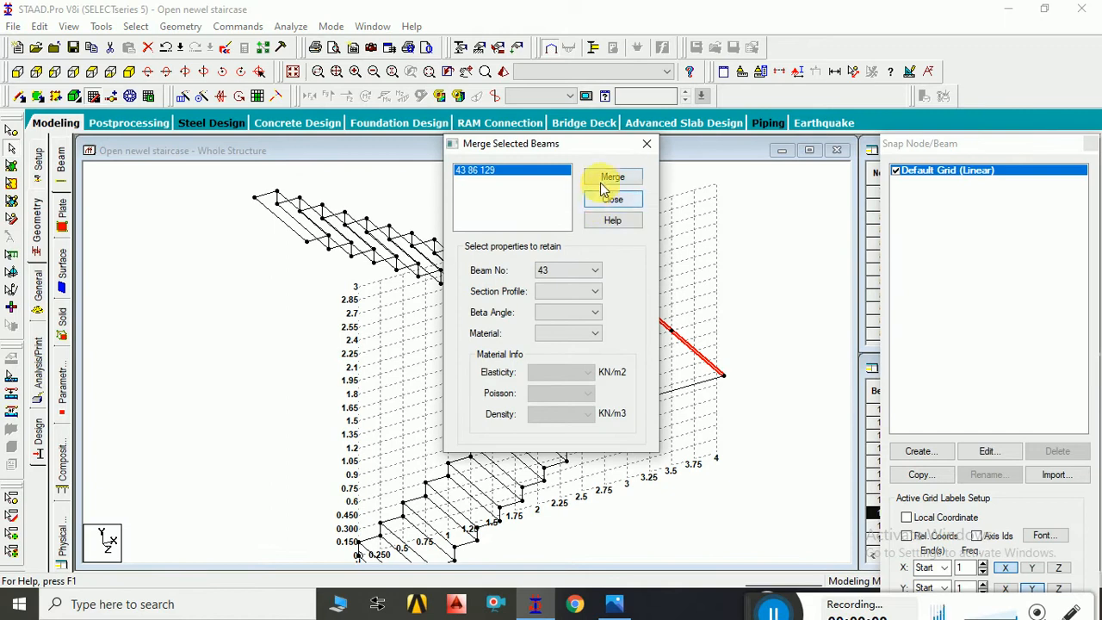
pyautogui.click(610, 178)
pyautogui.click(613, 199)
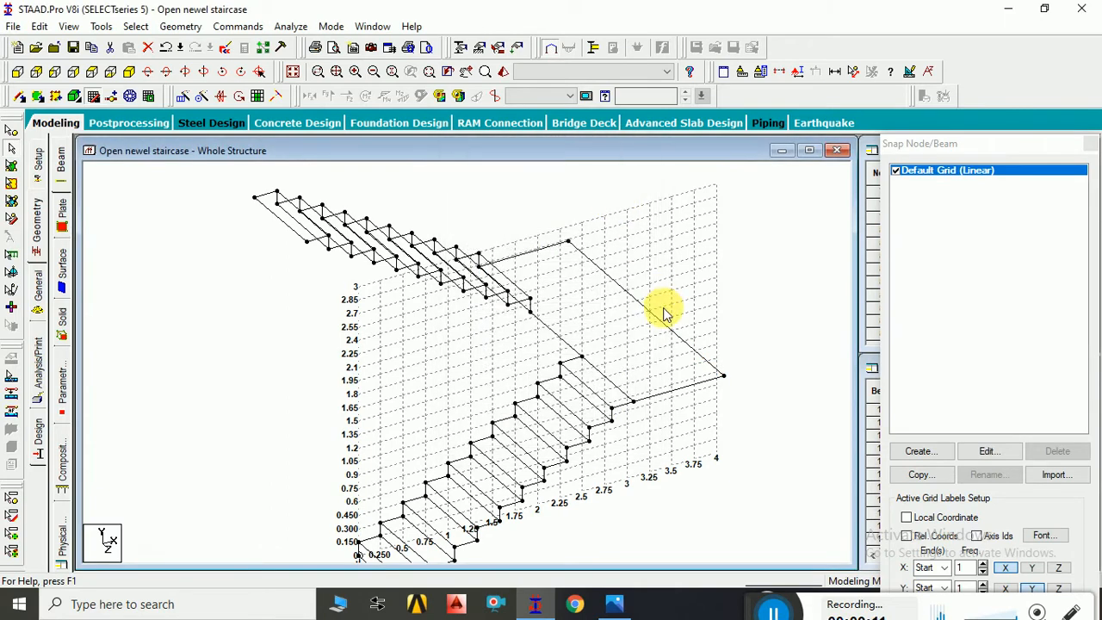
# Check the landing's outer and inner edge beams and compare the layout with the open newel stairs reference picture in Photos.
pyautogui.click(657, 317)
pyautogui.click(660, 364)
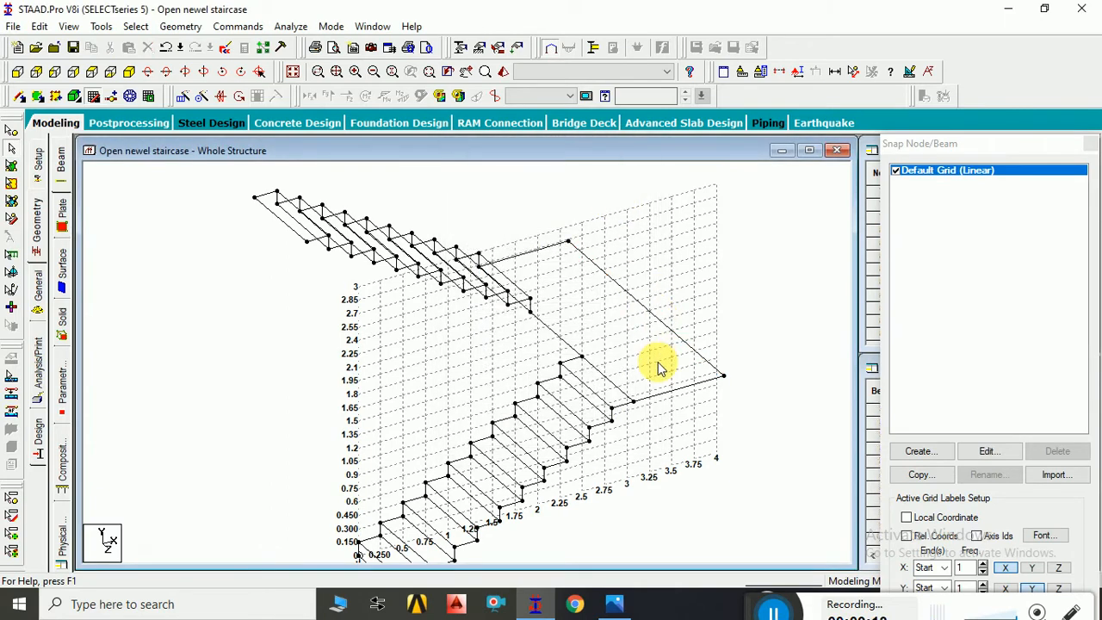
pyautogui.click(588, 364)
pyautogui.click(527, 310)
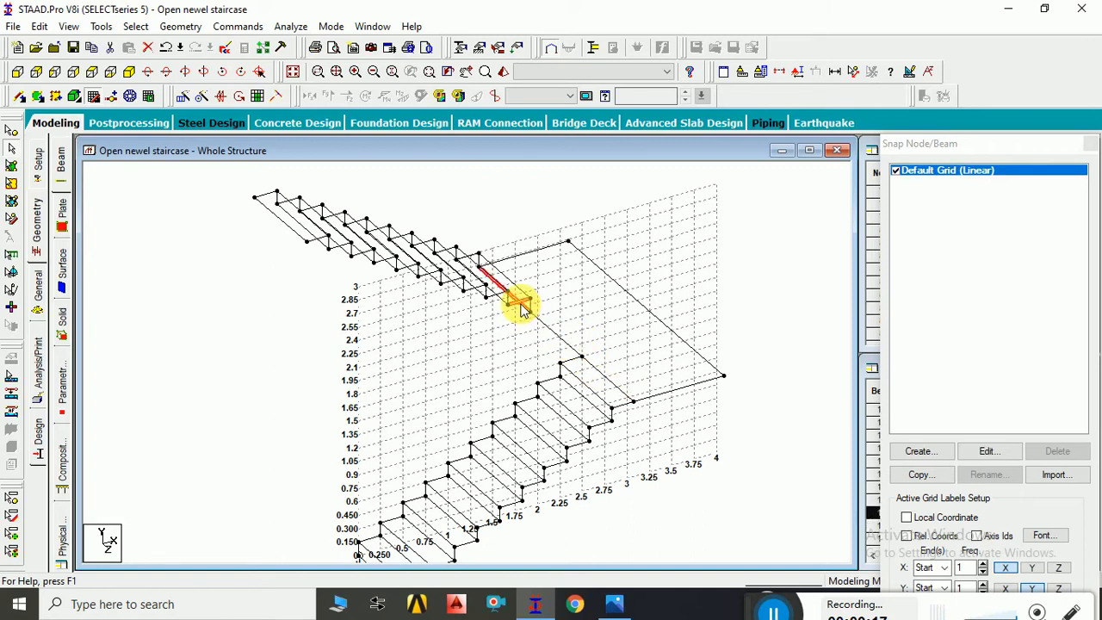
pyautogui.click(594, 367)
pyautogui.click(637, 337)
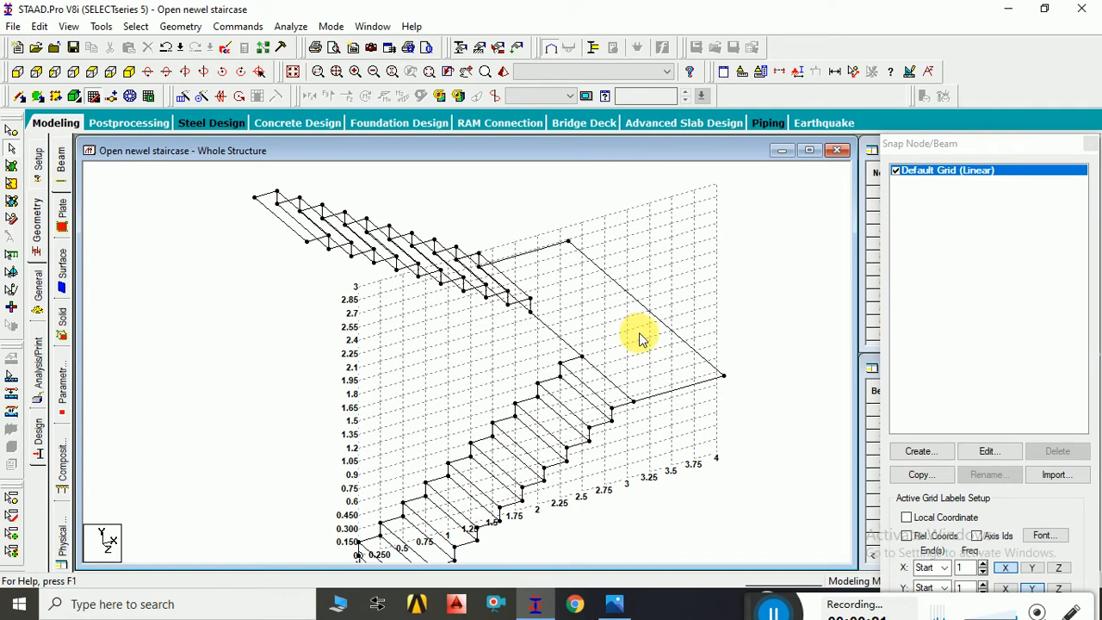
pyautogui.click(613, 605)
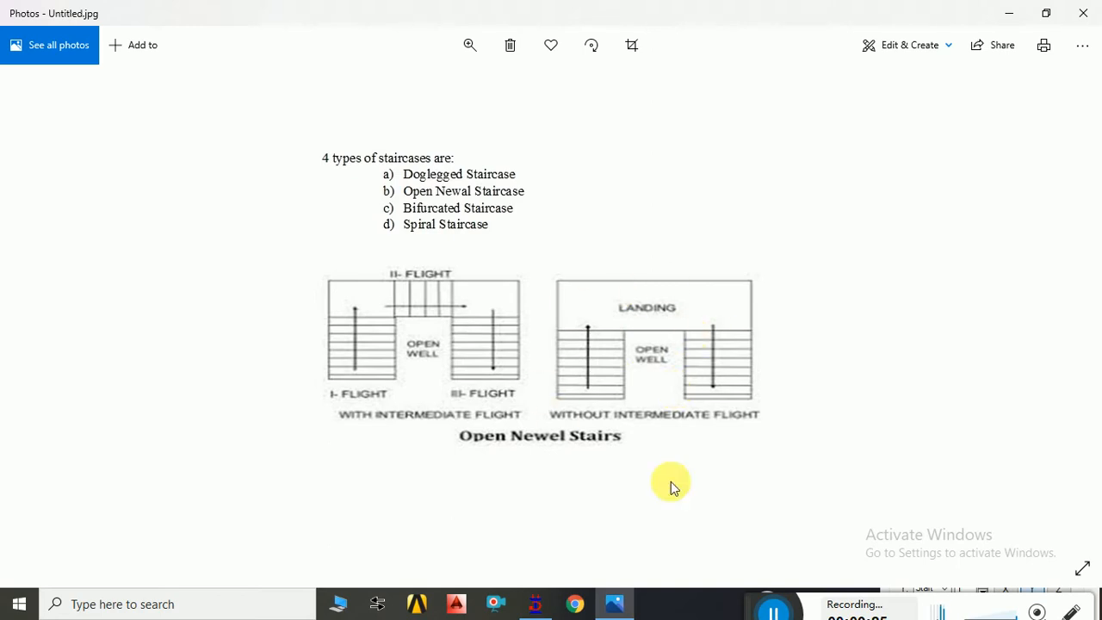
pyautogui.hotkey('alt', 'Tab')
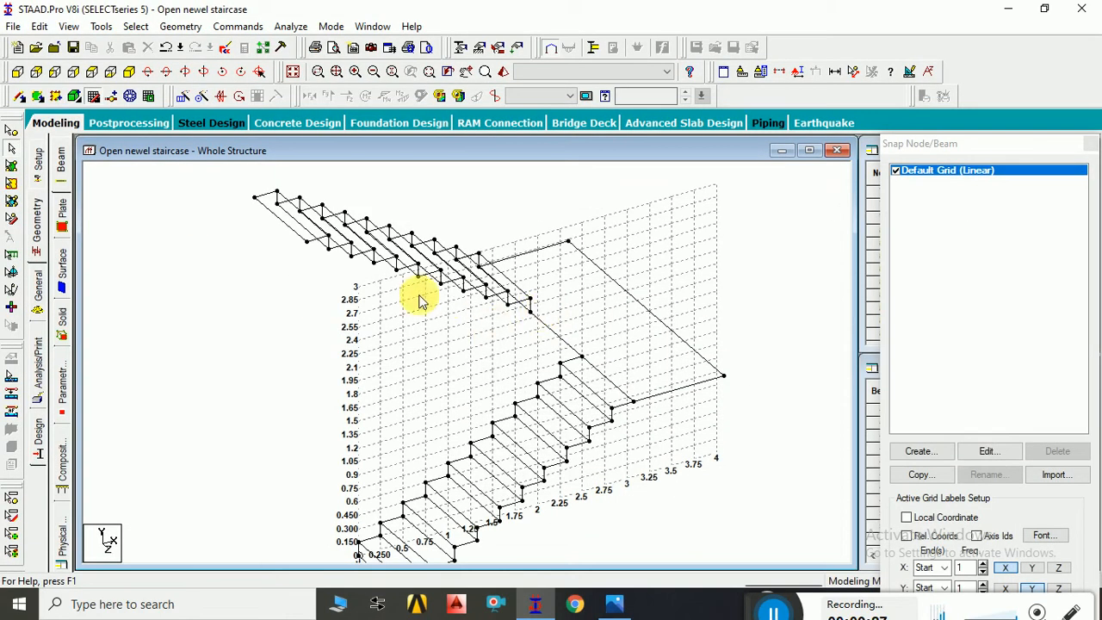
# Try to fill the whole staircase's floor grid with plates and dismiss the error report.
pyautogui.moveTo(220, 186); pyautogui.dragTo(629, 513)
pyautogui.click(624, 532)
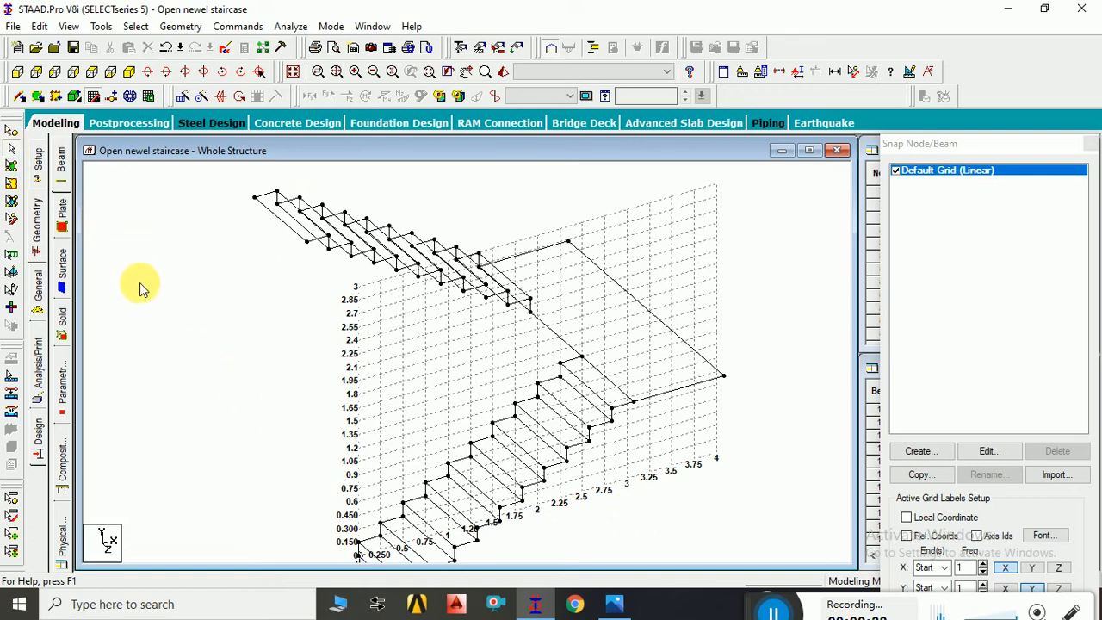
pyautogui.hotkey('ctrl', 'a')
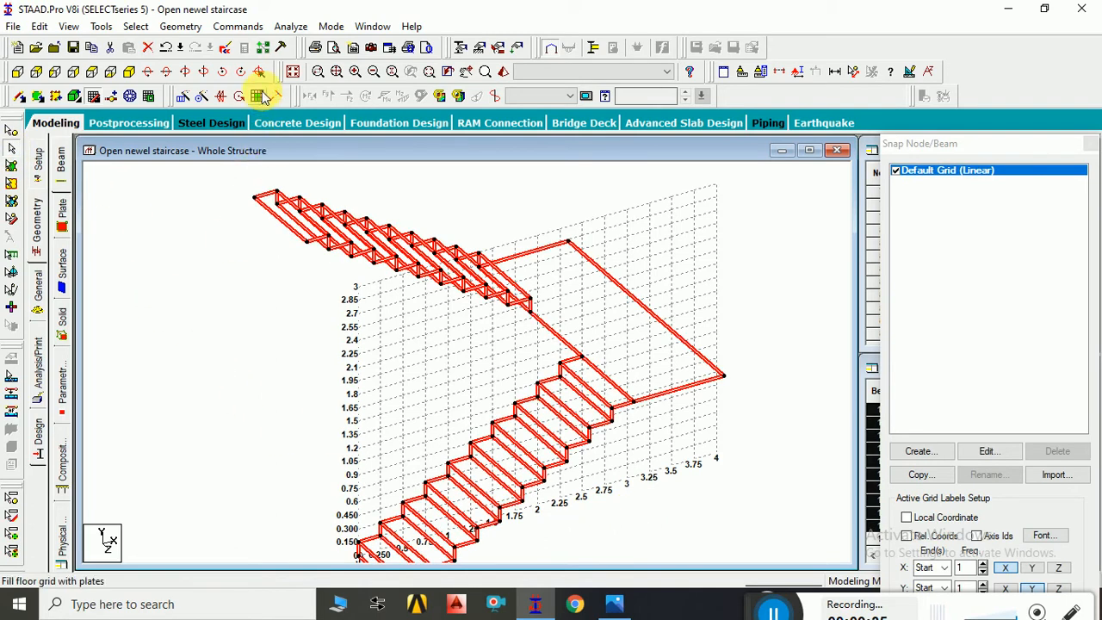
pyautogui.click(257, 98)
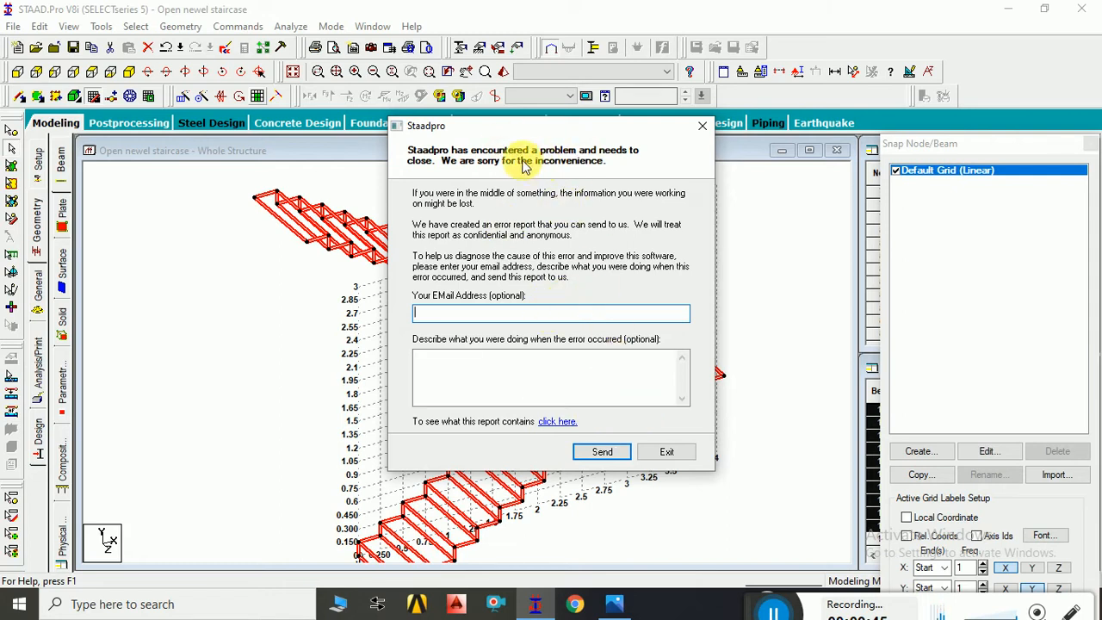
pyautogui.click(702, 126)
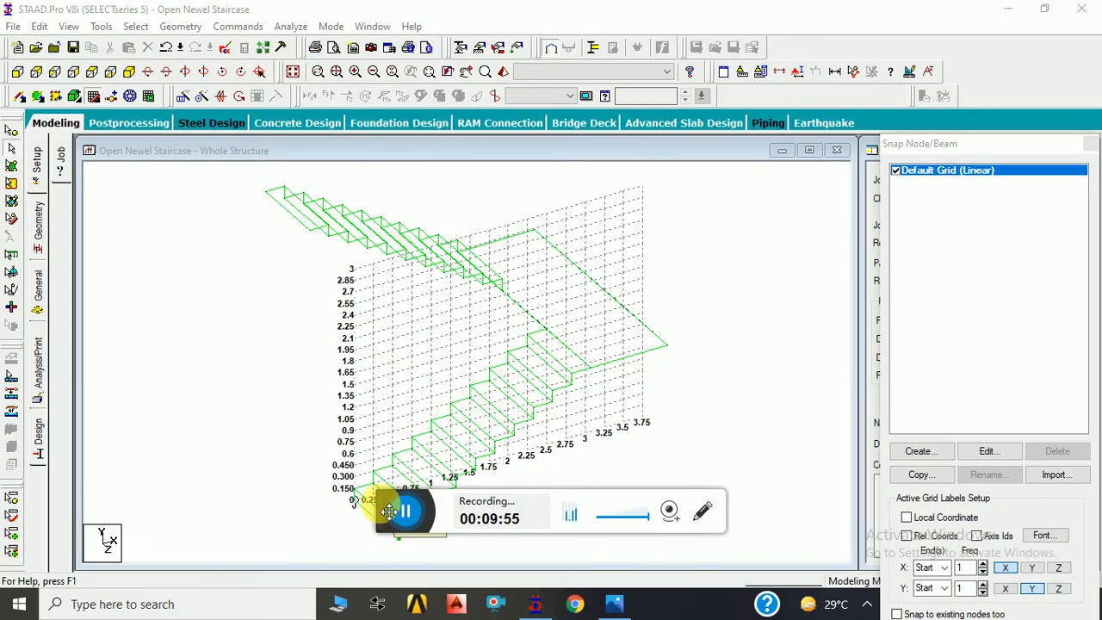
pyautogui.moveTo(389, 511); pyautogui.dragTo(702, 603)
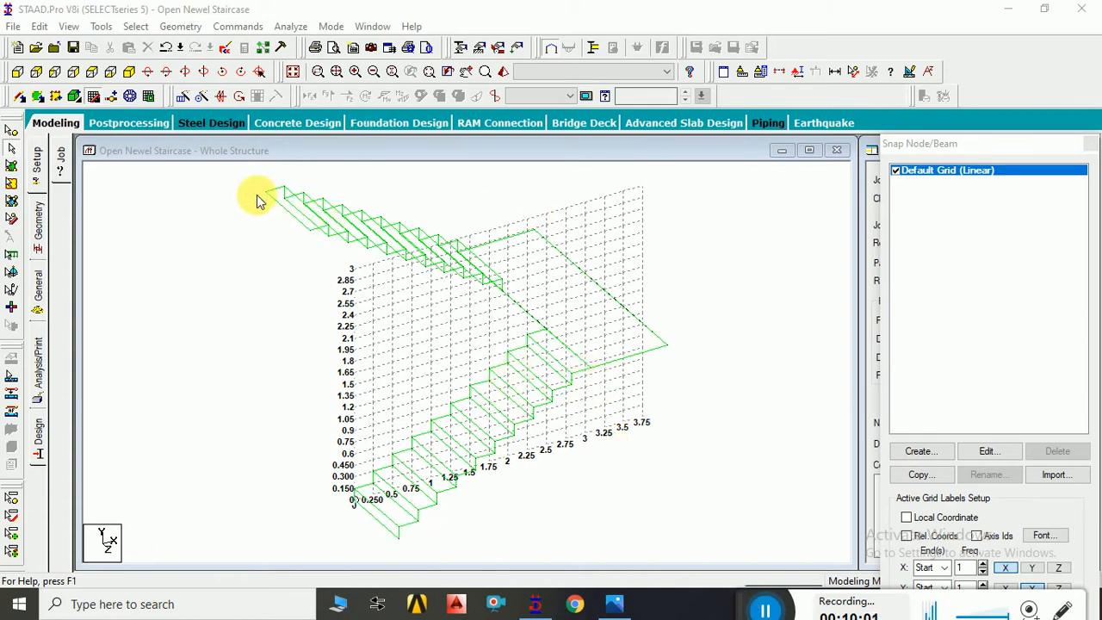
pyautogui.click(289, 304)
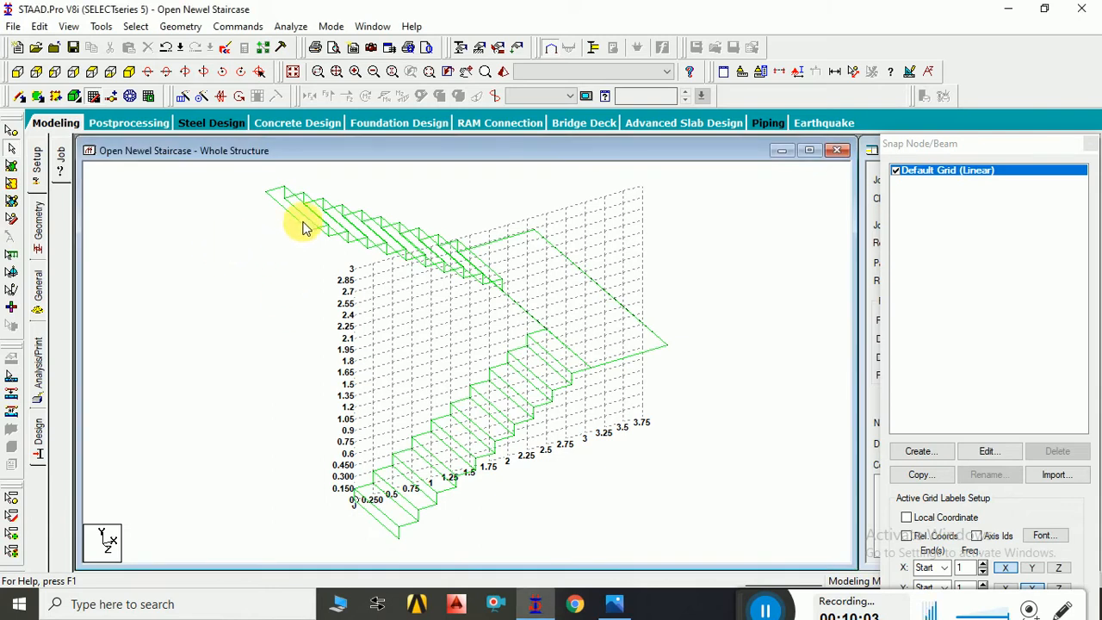
pyautogui.moveTo(229, 189); pyautogui.dragTo(696, 422)
pyautogui.click(133, 343)
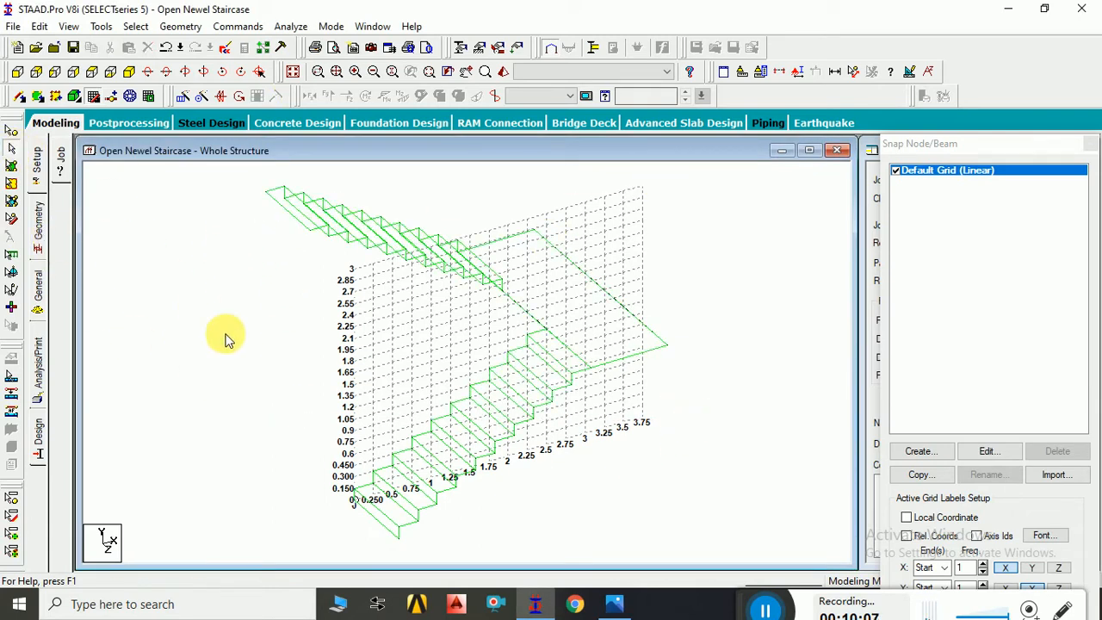
pyautogui.hotkey('ctrl', 'a')
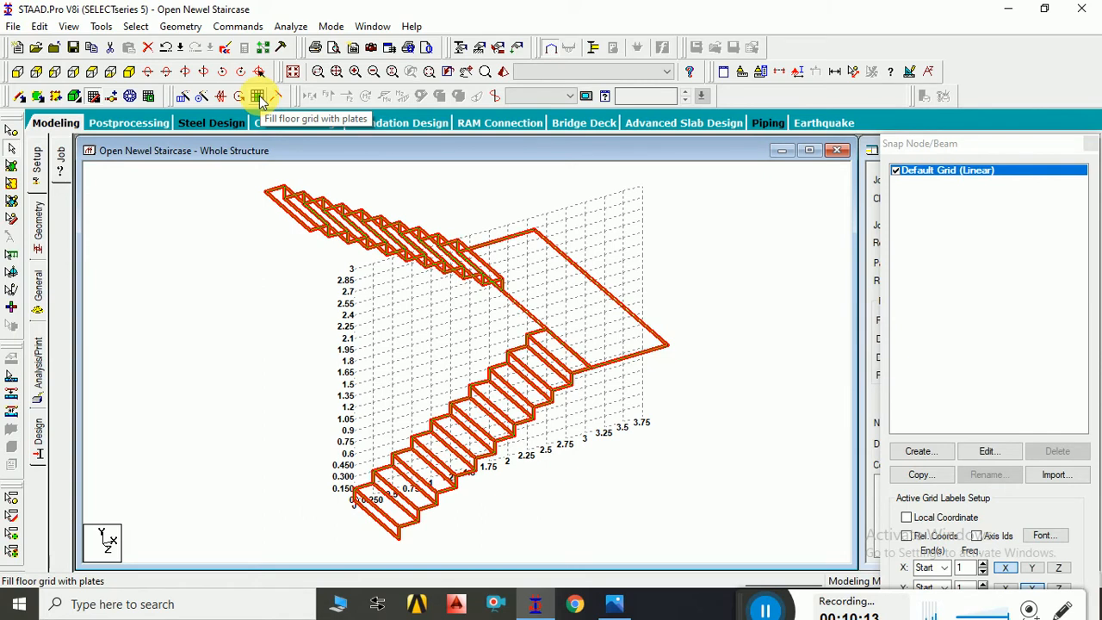
pyautogui.click(674, 459)
# Inspect both plated flights and the landing from several angles in a maximized rendered view, and close that view.
pyautogui.click(505, 72)
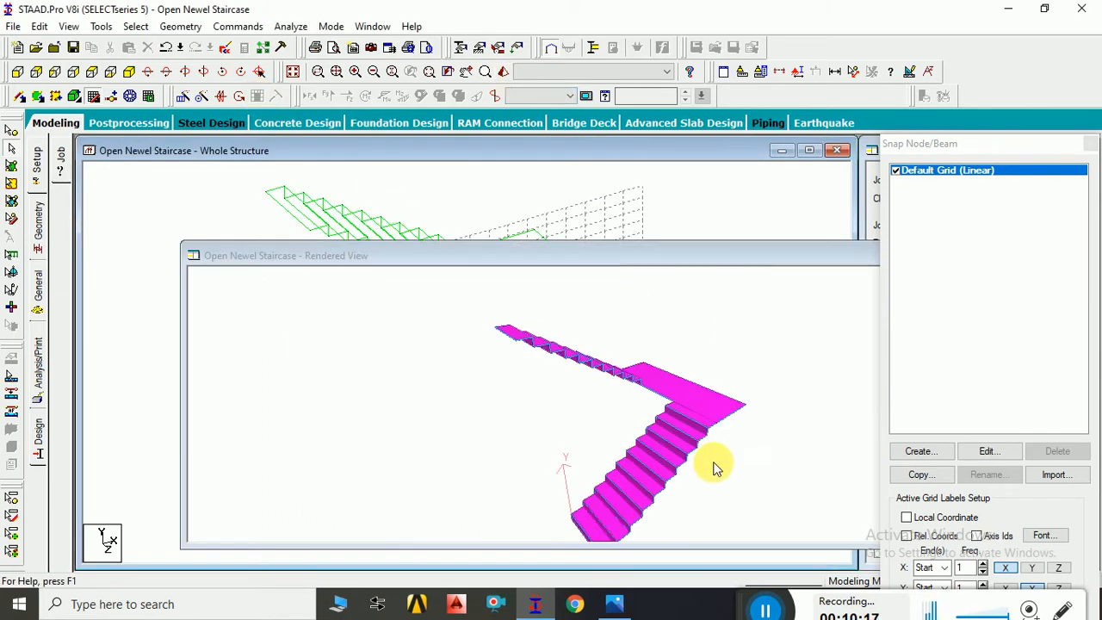
pyautogui.moveTo(760, 256); pyautogui.dragTo(637, 183)
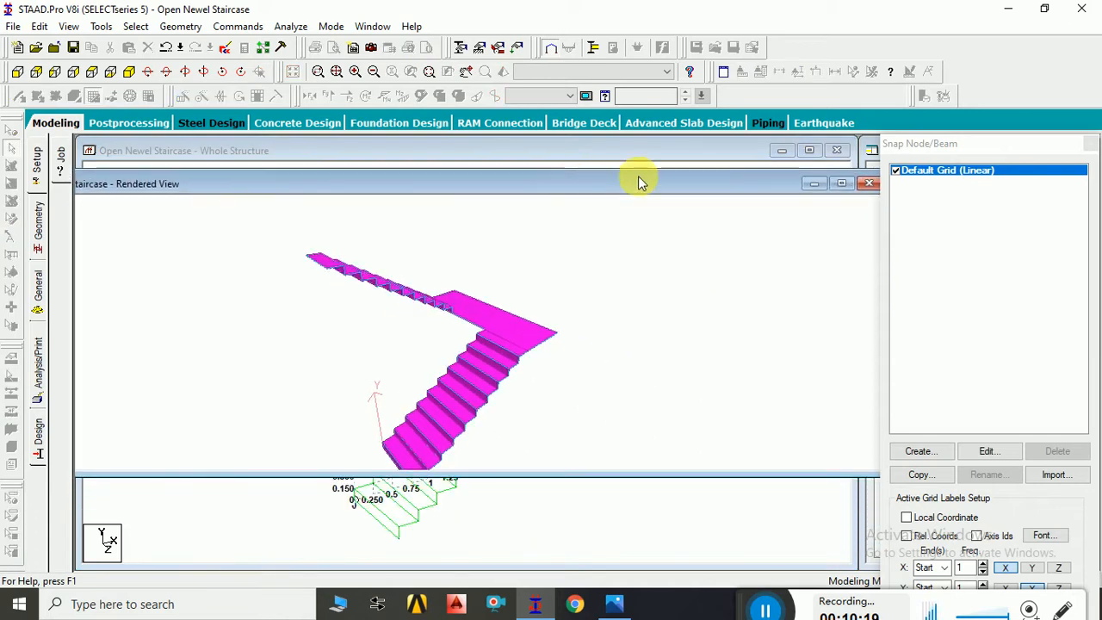
pyautogui.click(841, 184)
pyautogui.moveTo(517, 436); pyautogui.dragTo(595, 374)
pyautogui.moveTo(729, 473); pyautogui.dragTo(458, 462)
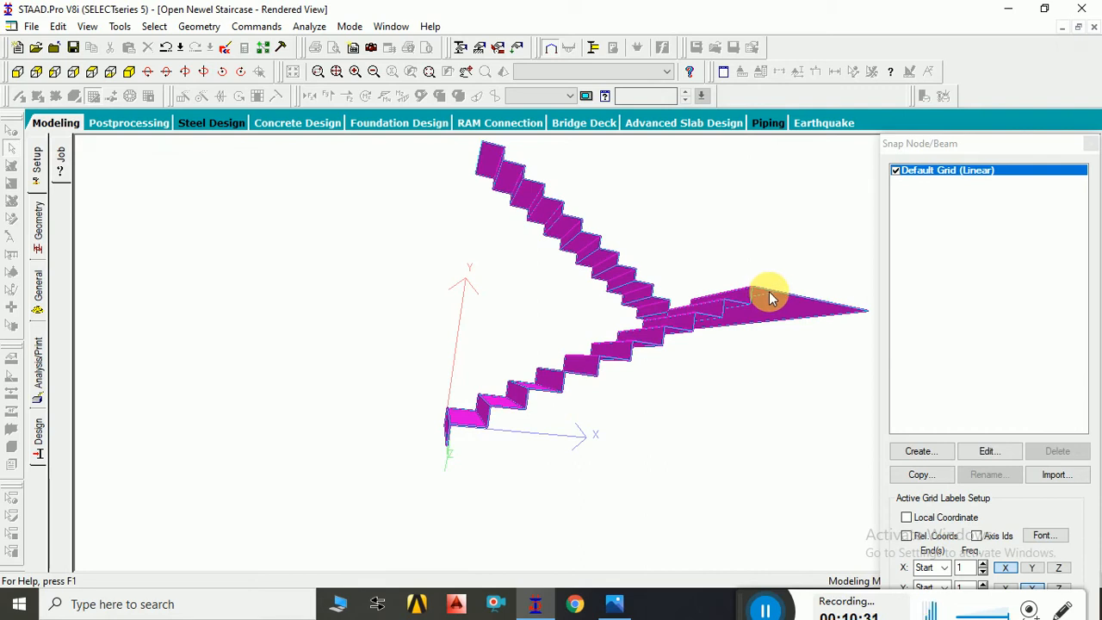
pyautogui.click(1094, 29)
# Delete all beams of the staircase, including the nodes left without structural elements, keeping the plates.
pyautogui.moveTo(359, 179); pyautogui.dragTo(751, 532)
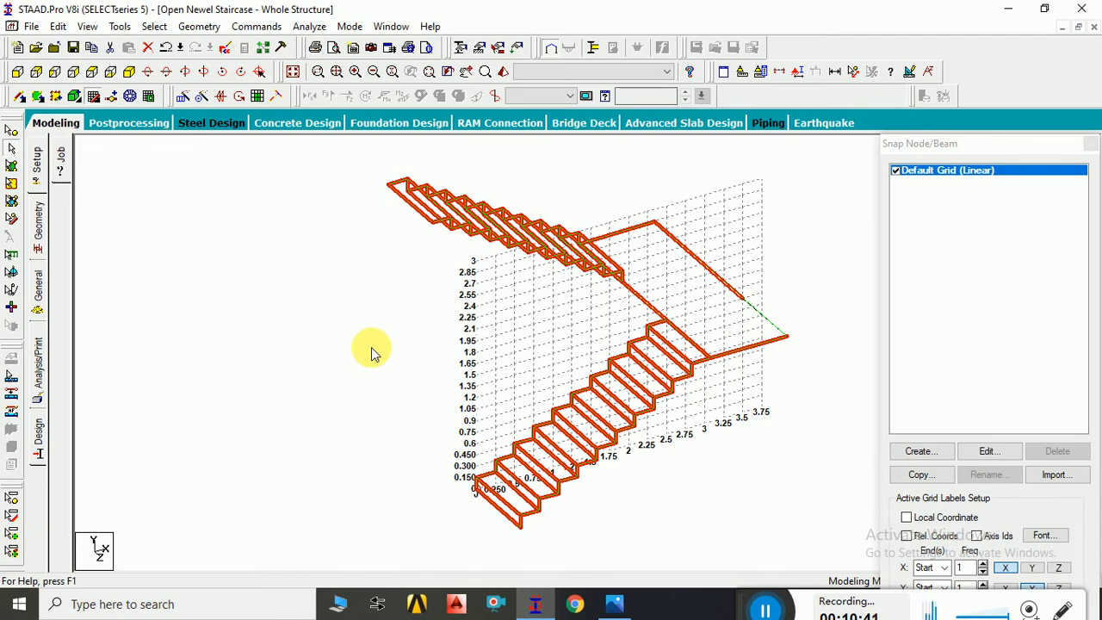
pyautogui.keyDown('ctrl'); pyautogui.click(764, 318); pyautogui.keyUp('ctrl')
pyautogui.press('Delete')
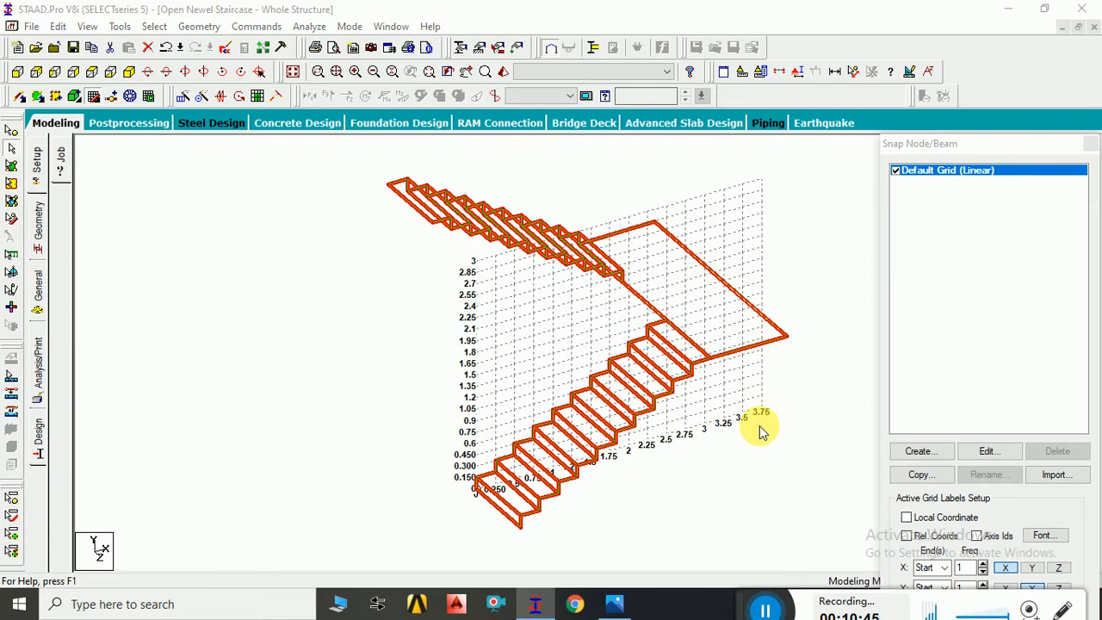
pyautogui.press('Return')
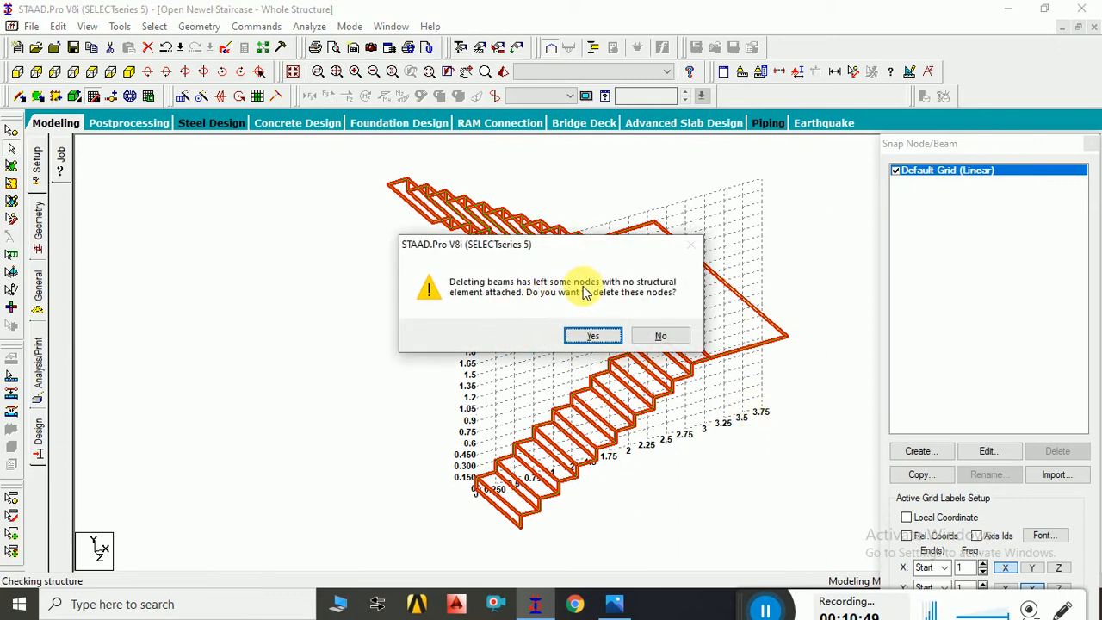
pyautogui.click(593, 337)
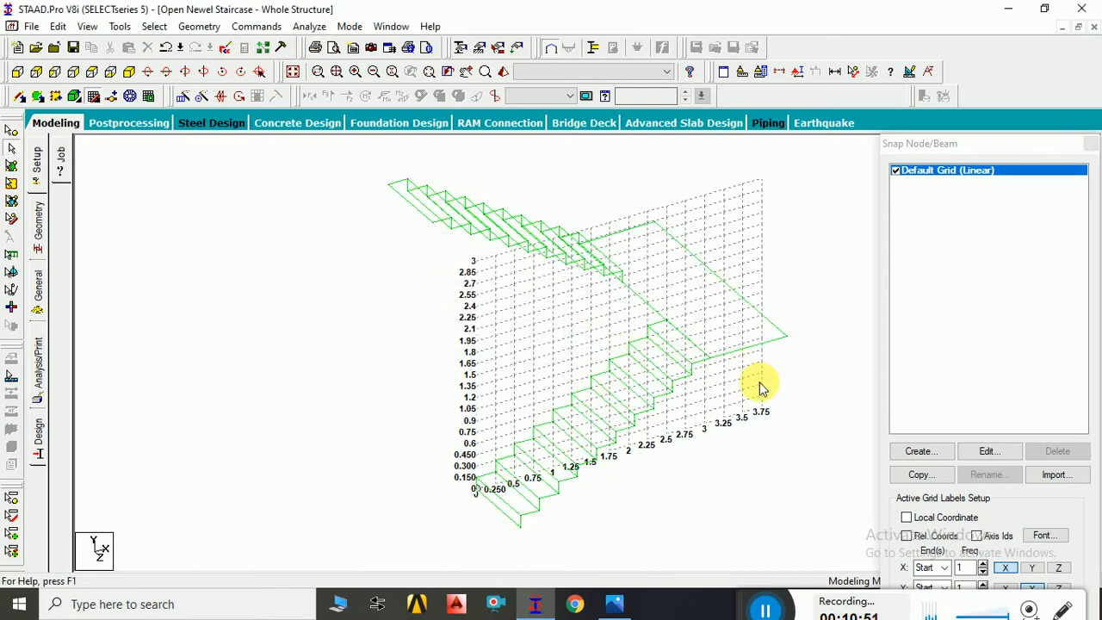
# Add three beams around the landing's outer edges, joining nodes 87 to 64, 63 to 64, and 86 to 87.
pyautogui.scroll(1, 766, 443)
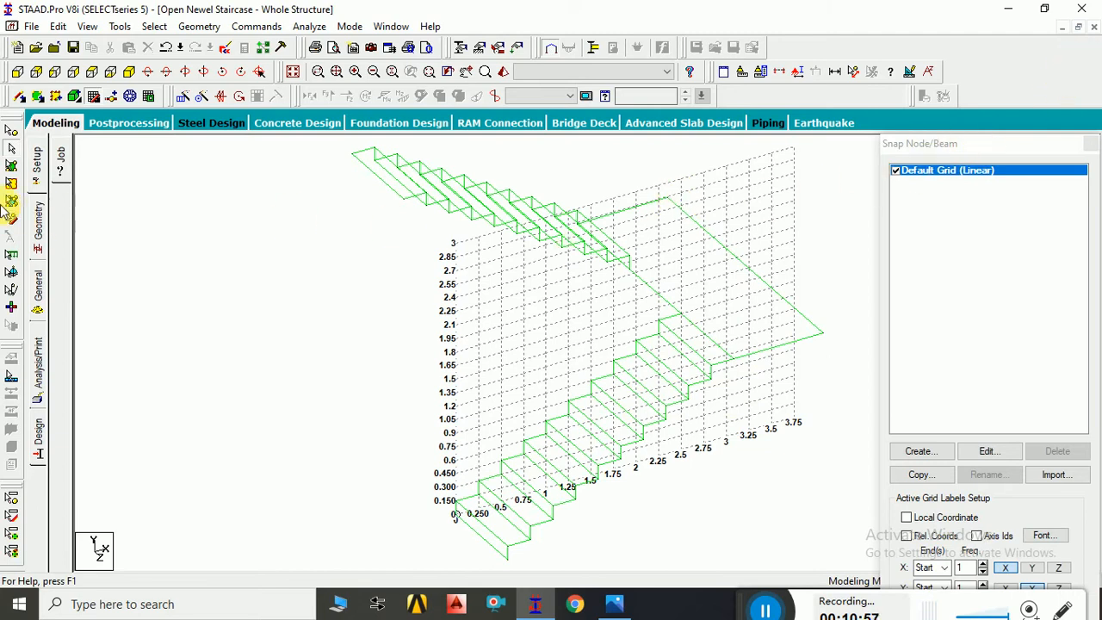
pyautogui.click(40, 225)
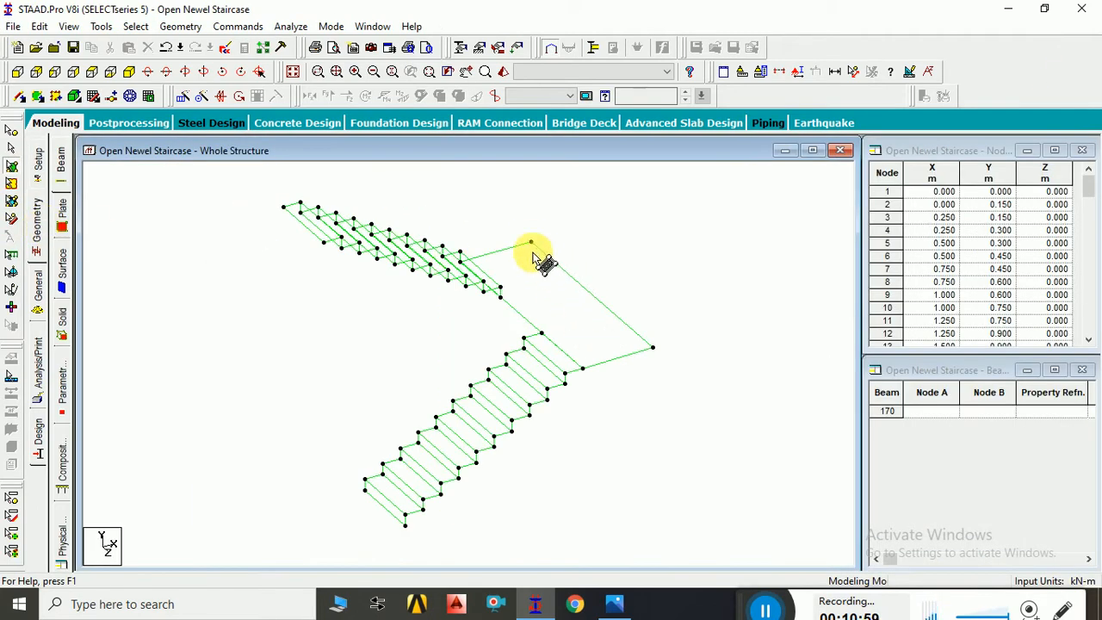
pyautogui.click(21, 99)
pyautogui.moveTo(532, 246); pyautogui.dragTo(651, 351)
pyautogui.moveTo(583, 368); pyautogui.dragTo(652, 348)
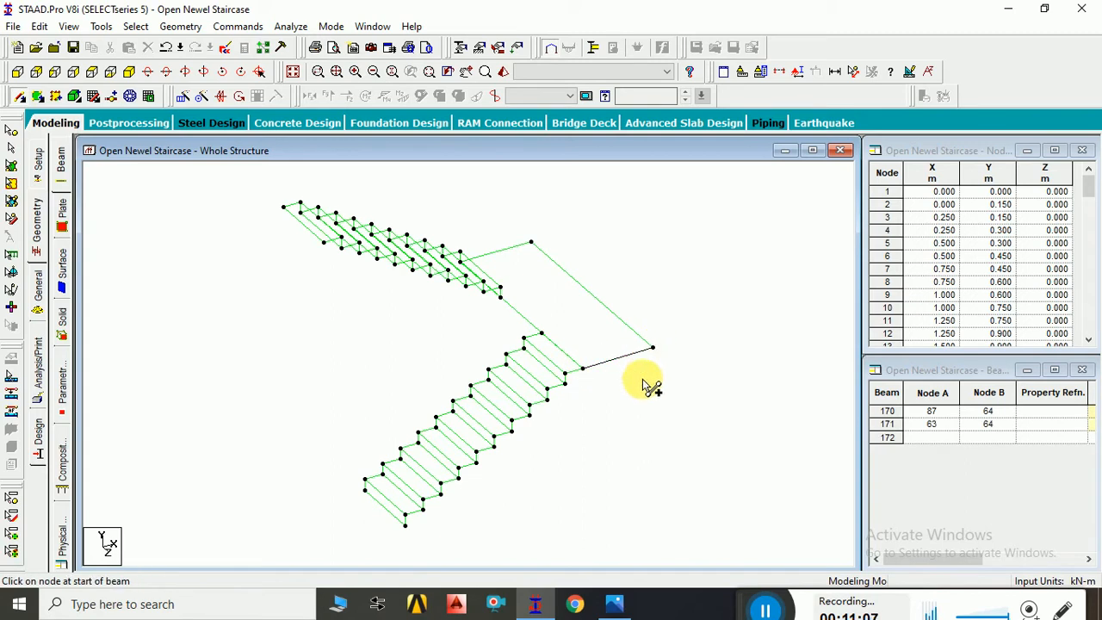
pyautogui.moveTo(460, 254); pyautogui.dragTo(534, 246)
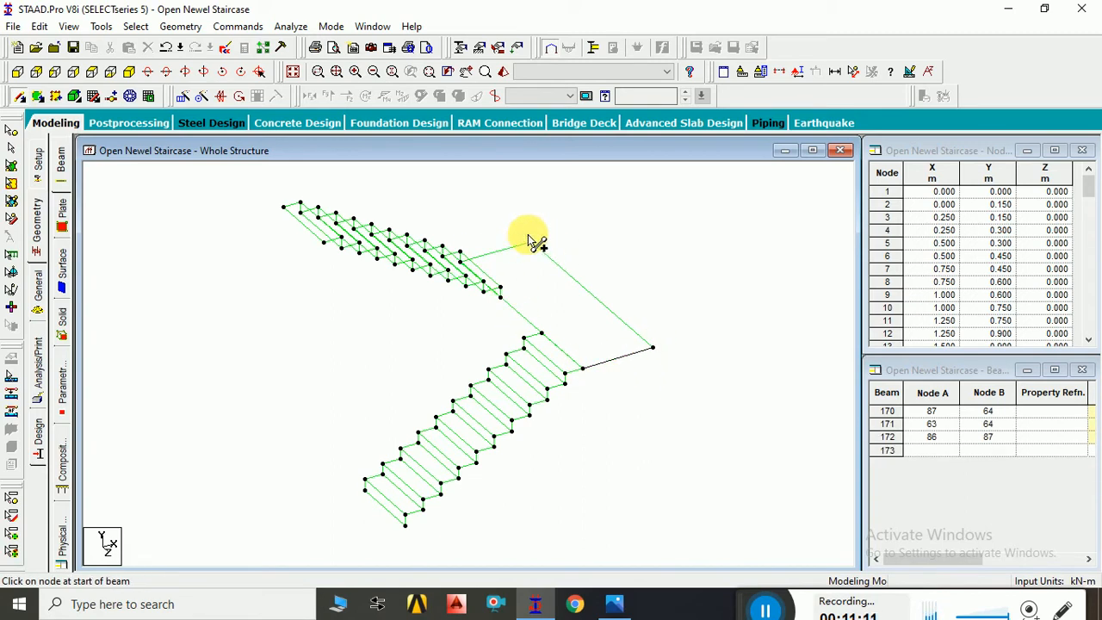
# Inspect the plated staircase in a rendered view, and compare the model with the reference picture of open newel stairs.
pyautogui.click(504, 75)
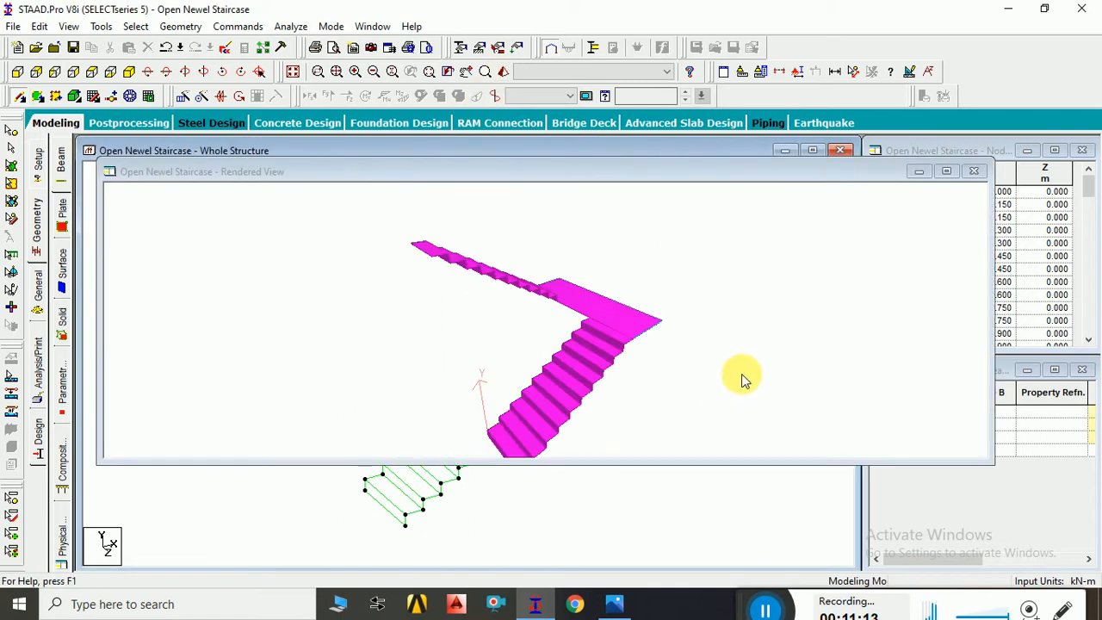
pyautogui.moveTo(614, 295); pyautogui.dragTo(683, 323)
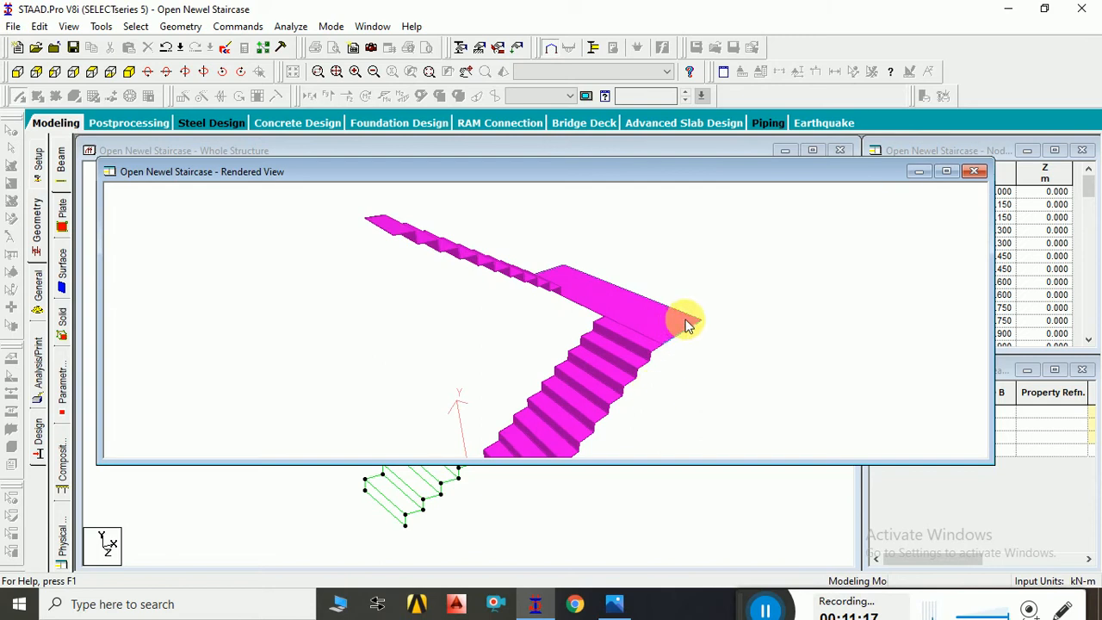
pyautogui.click(973, 174)
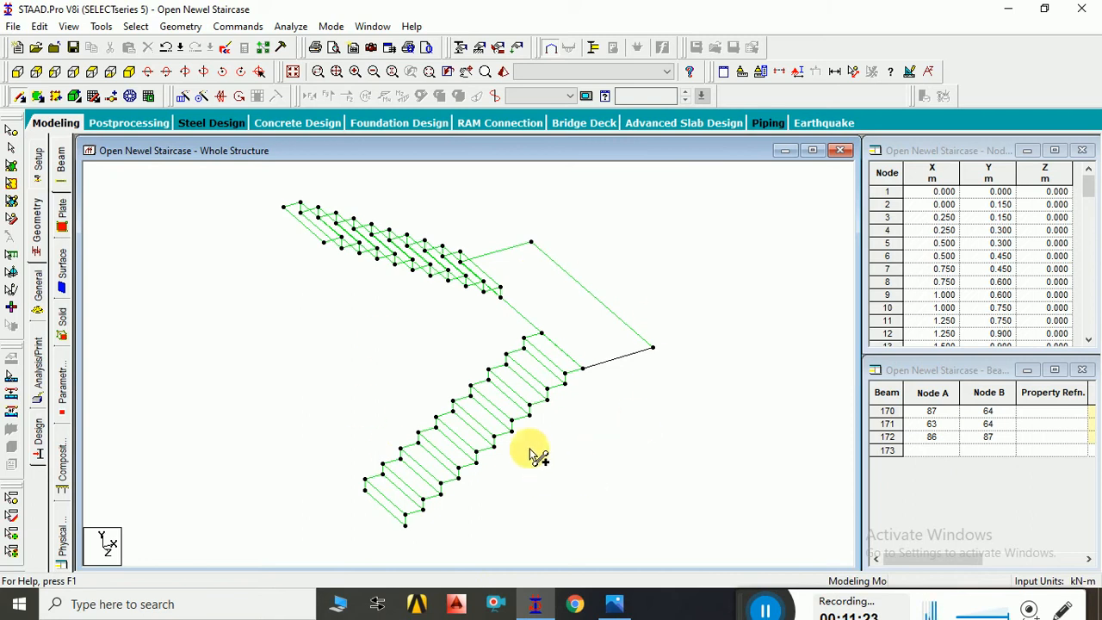
pyautogui.click(622, 598)
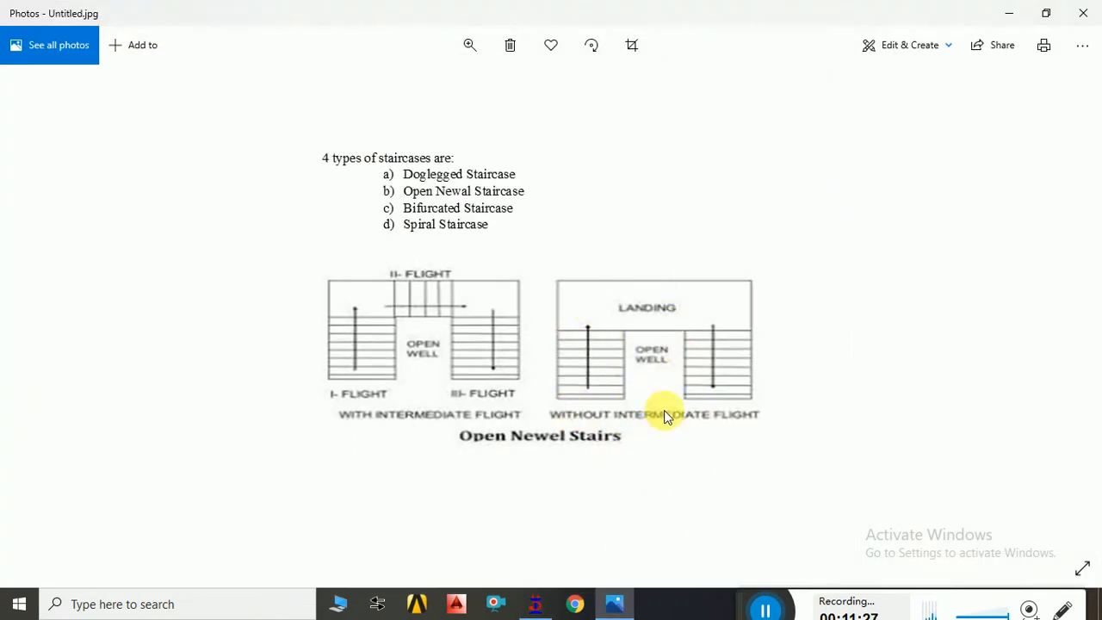
pyautogui.click(614, 603)
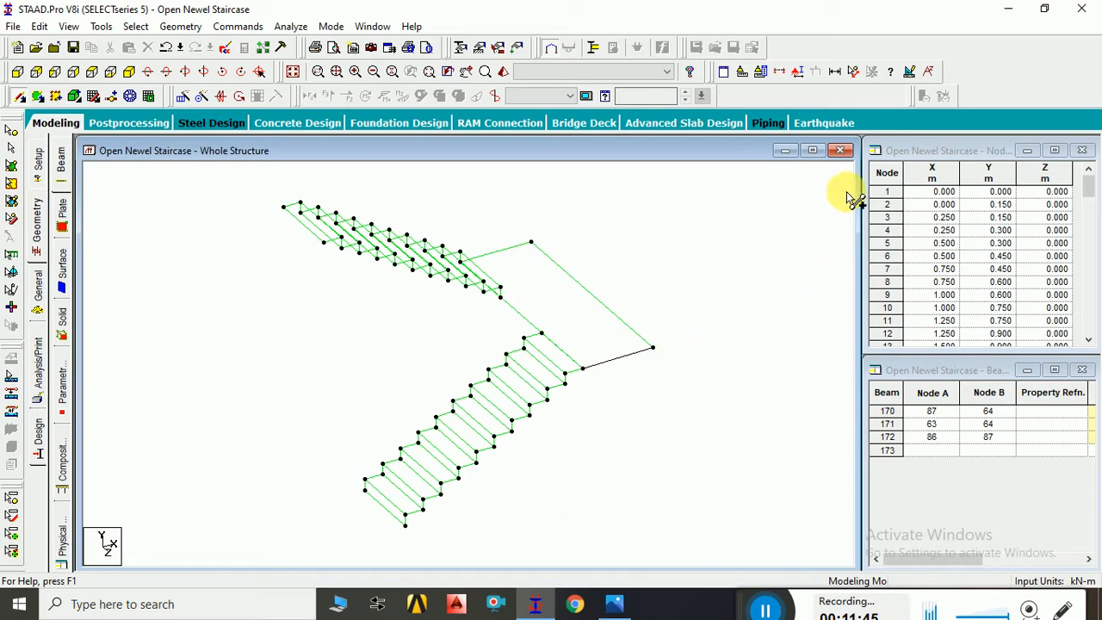
# Close STAAD.Pro, saving the changes to the Open Newel Staircase model, and restart the program.
pyautogui.click(1082, 8)
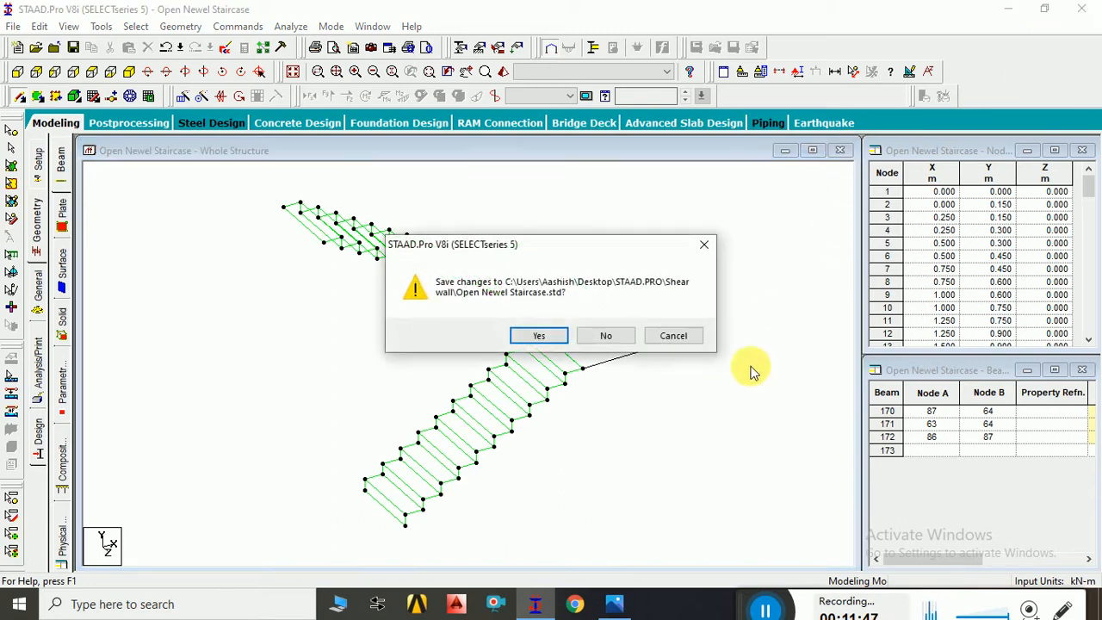
pyautogui.click(539, 336)
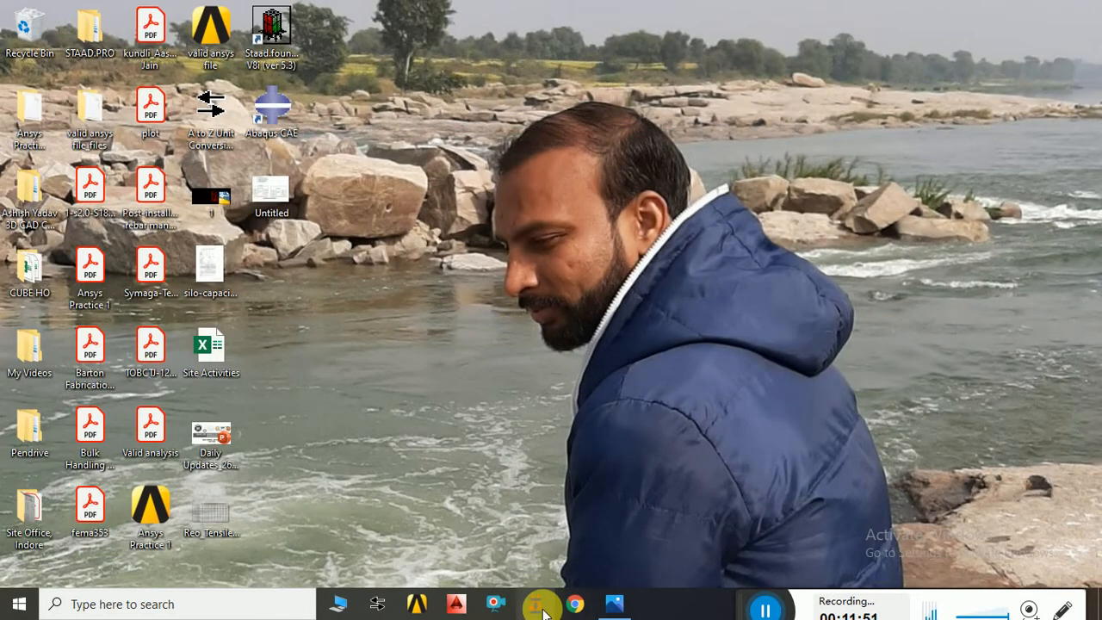
pyautogui.click(534, 605)
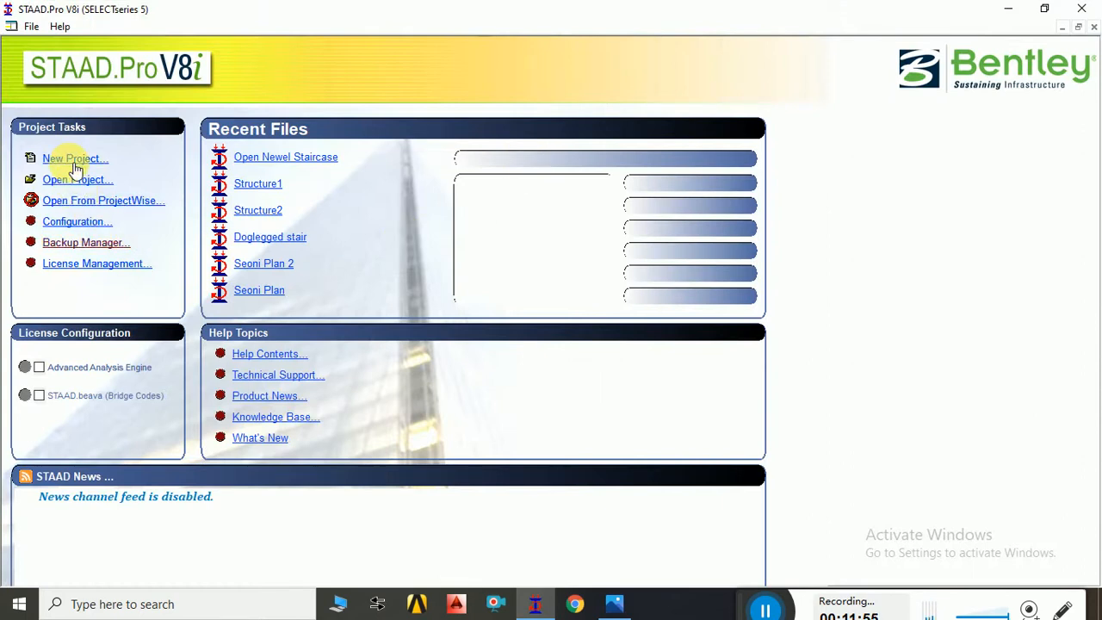
# Create a new Space project named "With intermediate flight" in meters and kilonewtons, starting with Add Beam.
pyautogui.click(69, 159)
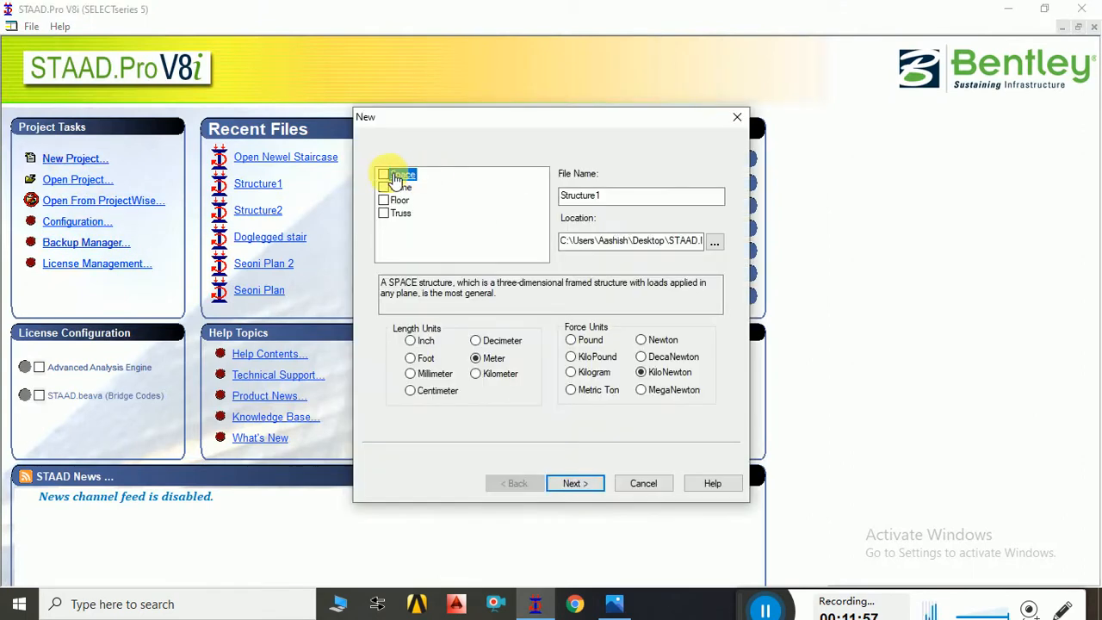
pyautogui.doubleClick(576, 196)
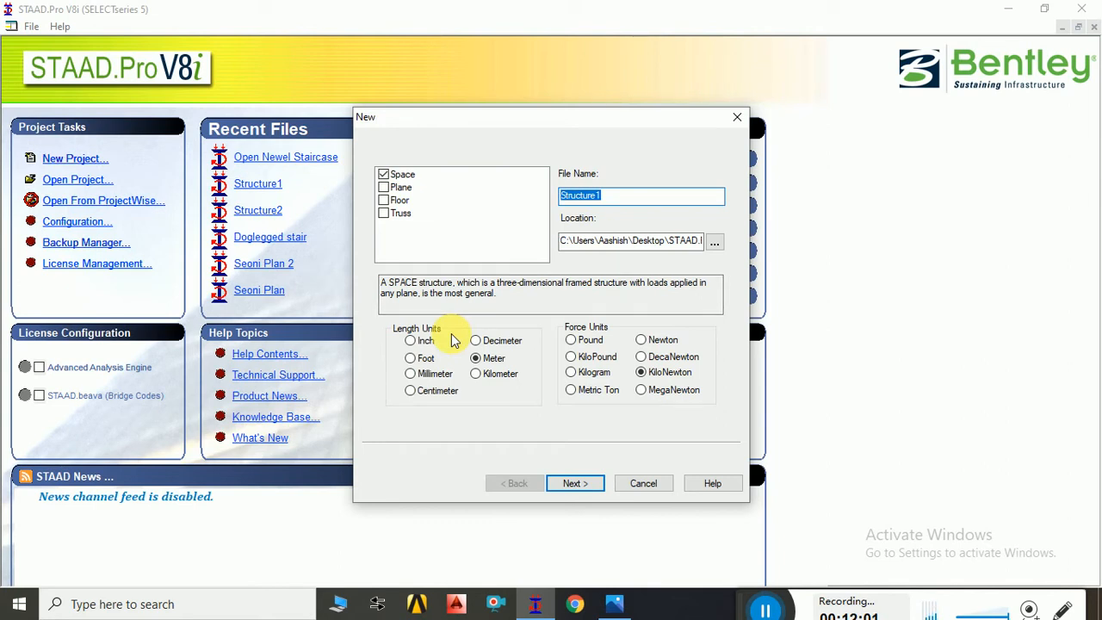
pyautogui.write('With intermediate flight')
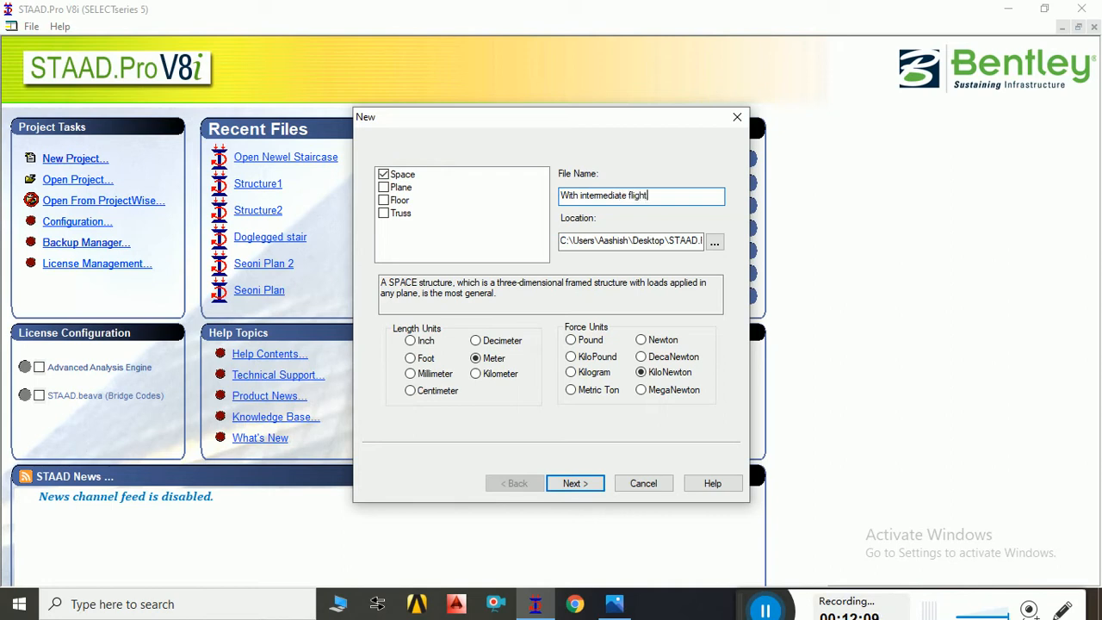
pyautogui.click(573, 483)
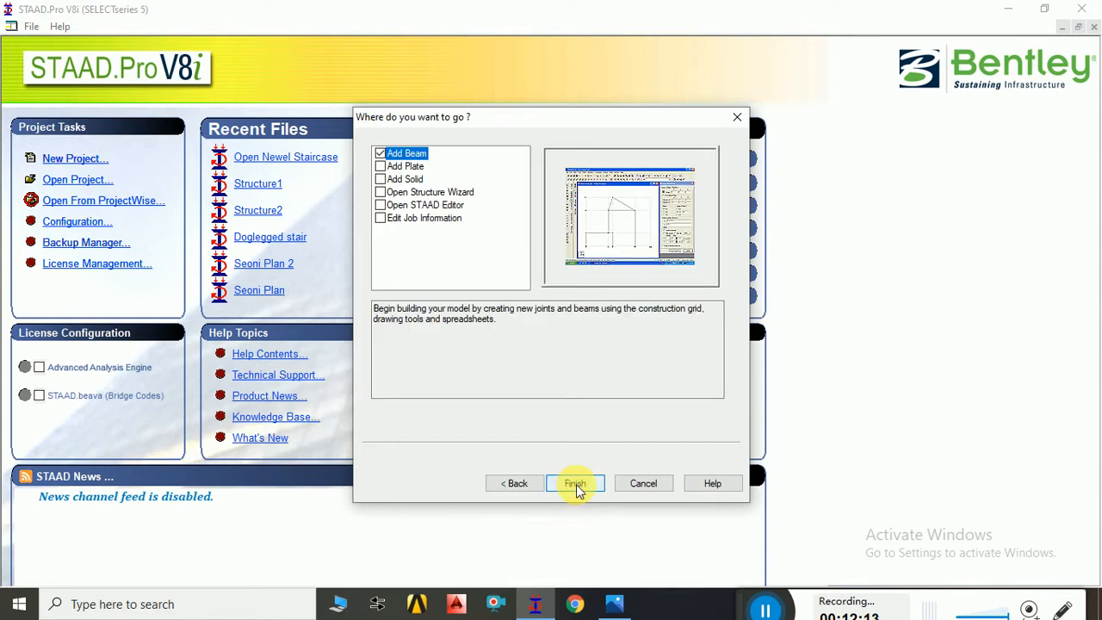
pyautogui.click(575, 484)
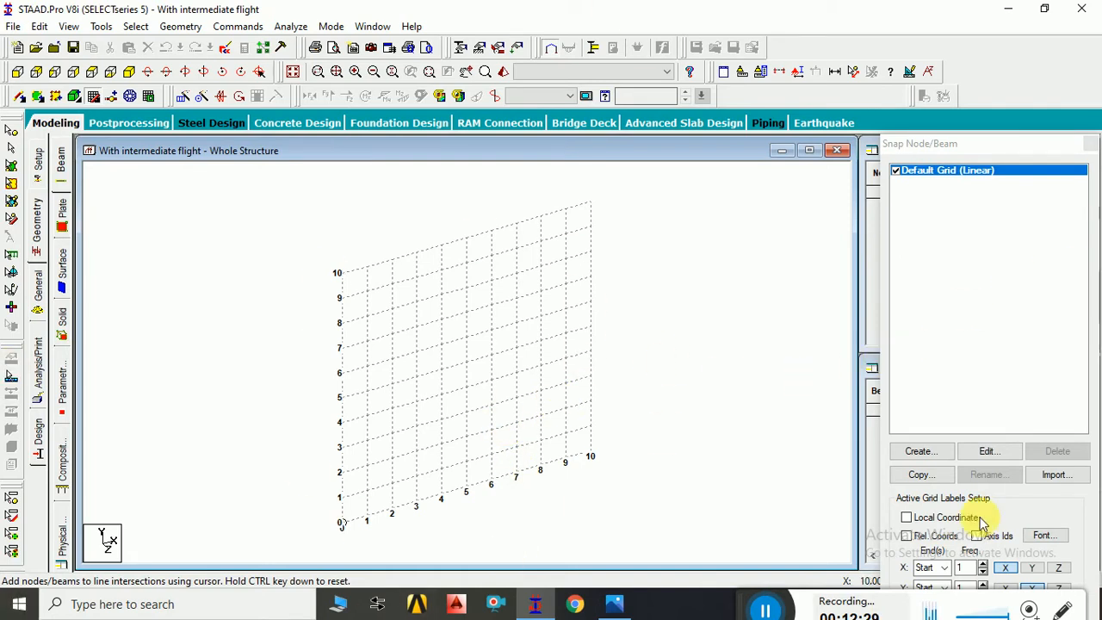
# Set the default linear grid's spacing to 0.25 m in X and 0.15 m in Y.
pyautogui.click(984, 453)
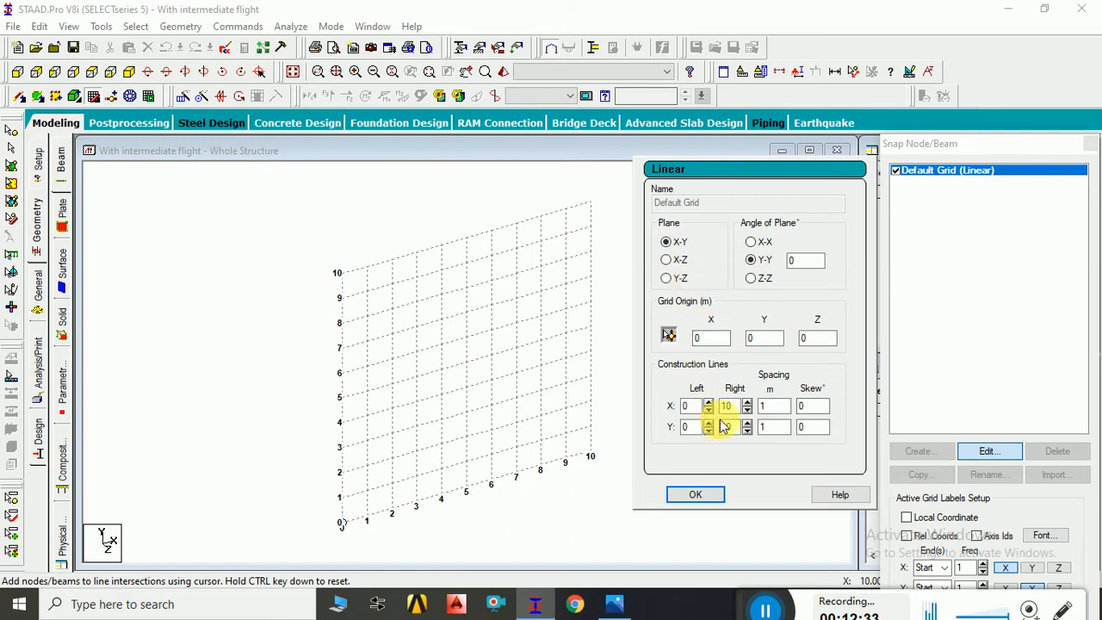
pyautogui.doubleClick(769, 405)
pyautogui.write('0.25')
pyautogui.doubleClick(764, 427)
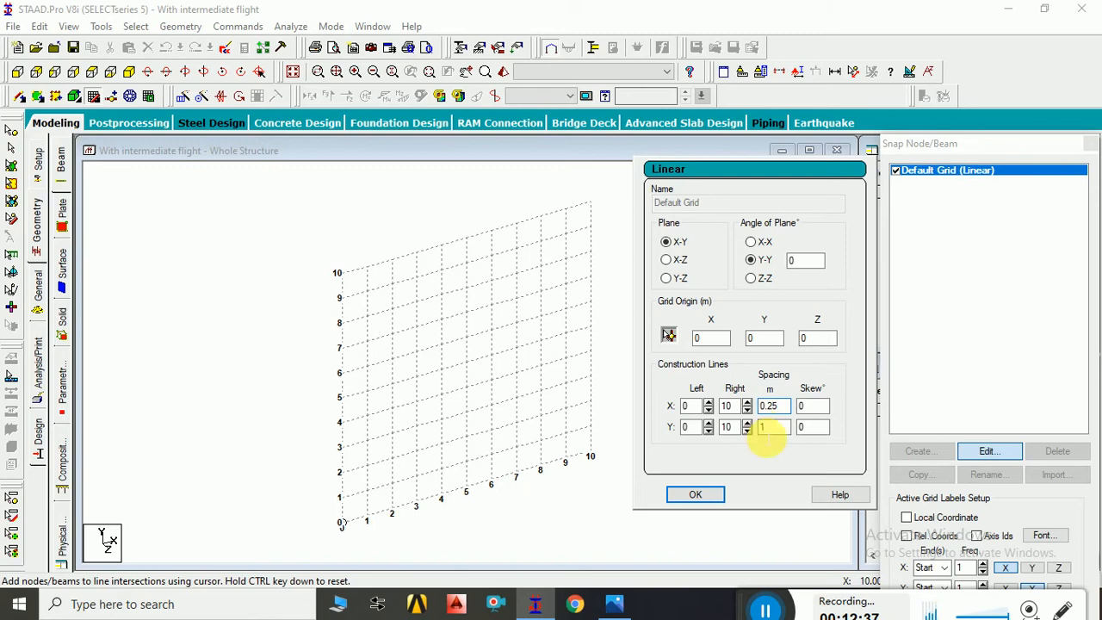
pyautogui.write('0')
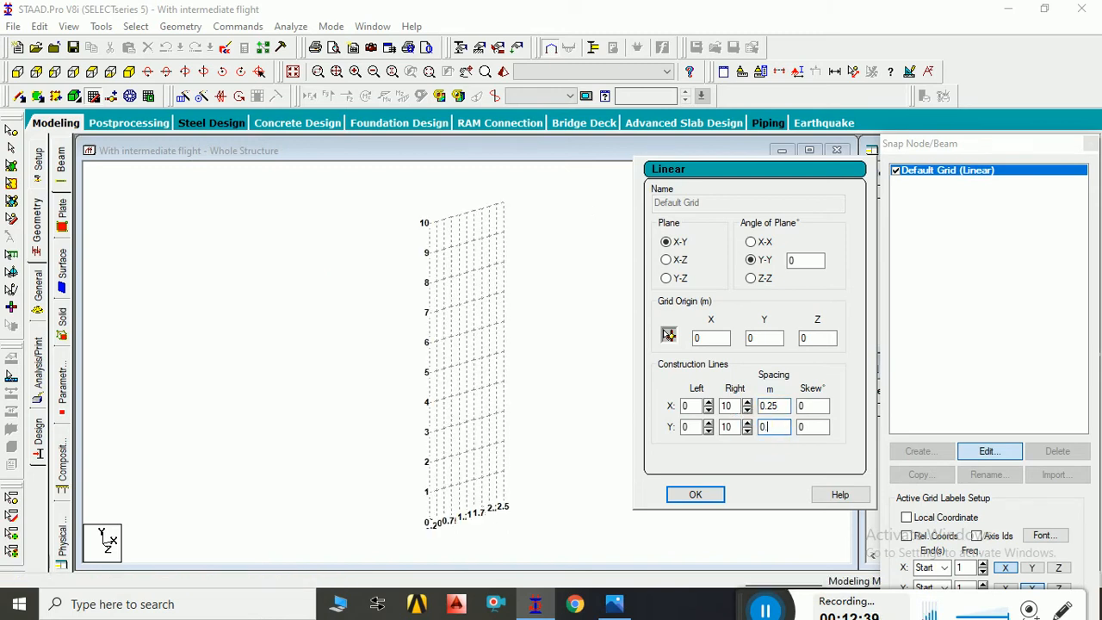
# Set the grid's right-hand construction lines to 16 in X and 20 in Y, and apply the grid settings.
pyautogui.click(748, 423)
pyautogui.click(748, 423)
pyautogui.click(747, 422)
pyautogui.click(747, 423)
pyautogui.click(747, 422)
pyautogui.click(747, 423)
pyautogui.click(748, 423)
pyautogui.click(748, 423)
pyautogui.click(747, 422)
pyautogui.click(748, 423)
pyautogui.click(747, 423)
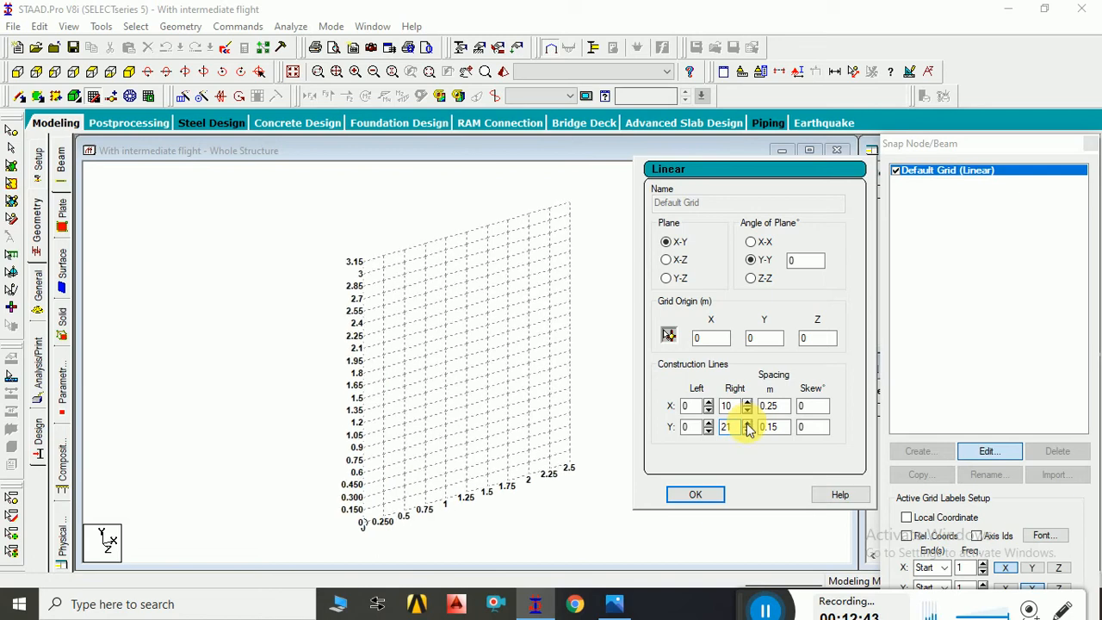
pyautogui.click(748, 431)
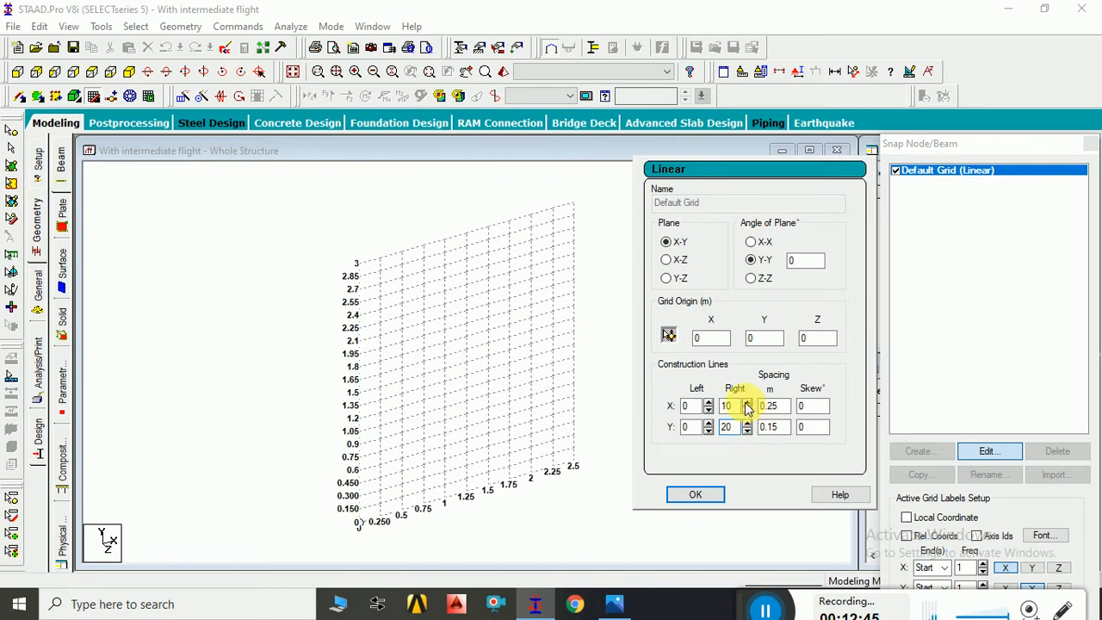
pyautogui.click(748, 403)
pyautogui.click(747, 403)
pyautogui.click(747, 403)
pyautogui.click(747, 403)
pyautogui.click(748, 403)
pyautogui.click(747, 402)
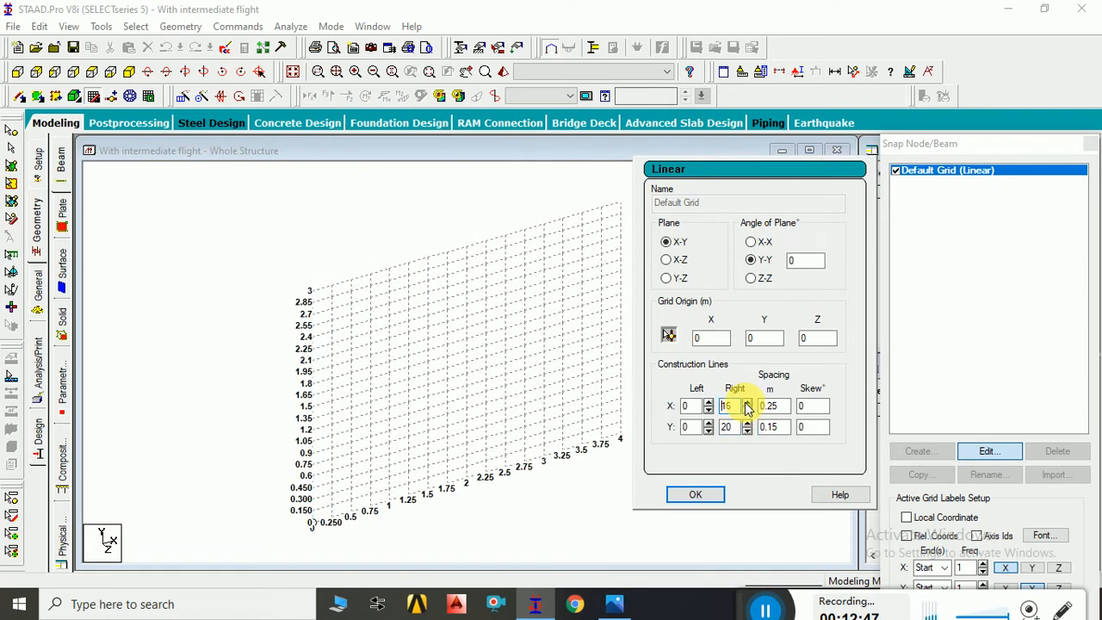
pyautogui.click(697, 496)
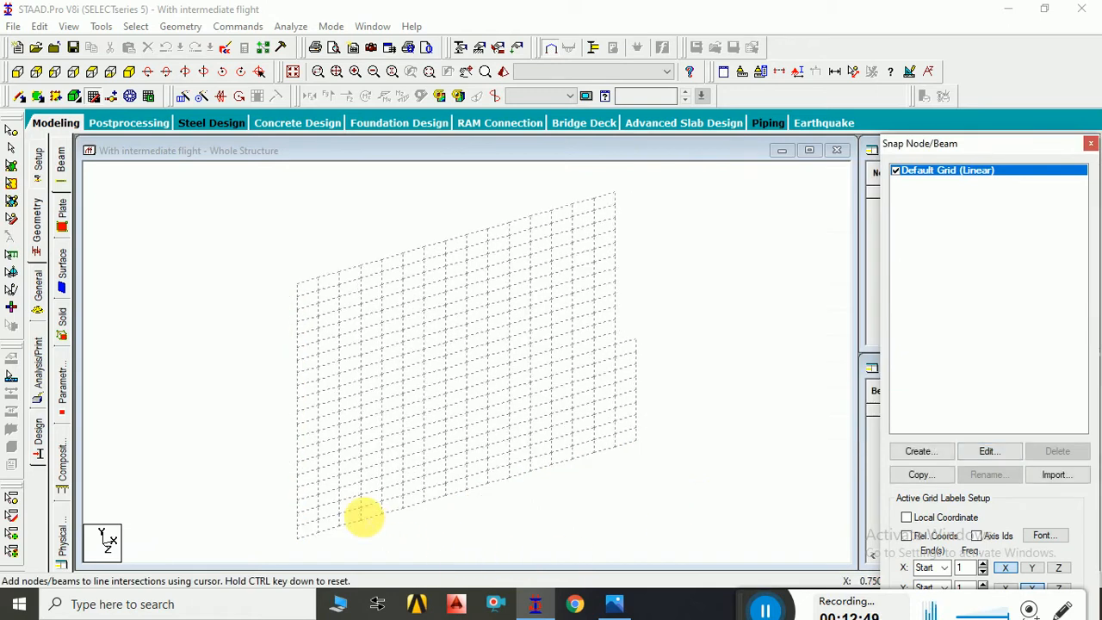
pyautogui.scroll(3, 371, 508)
pyautogui.moveTo(475, 402); pyautogui.dragTo(401, 455, button='right')
pyautogui.click(465, 475)
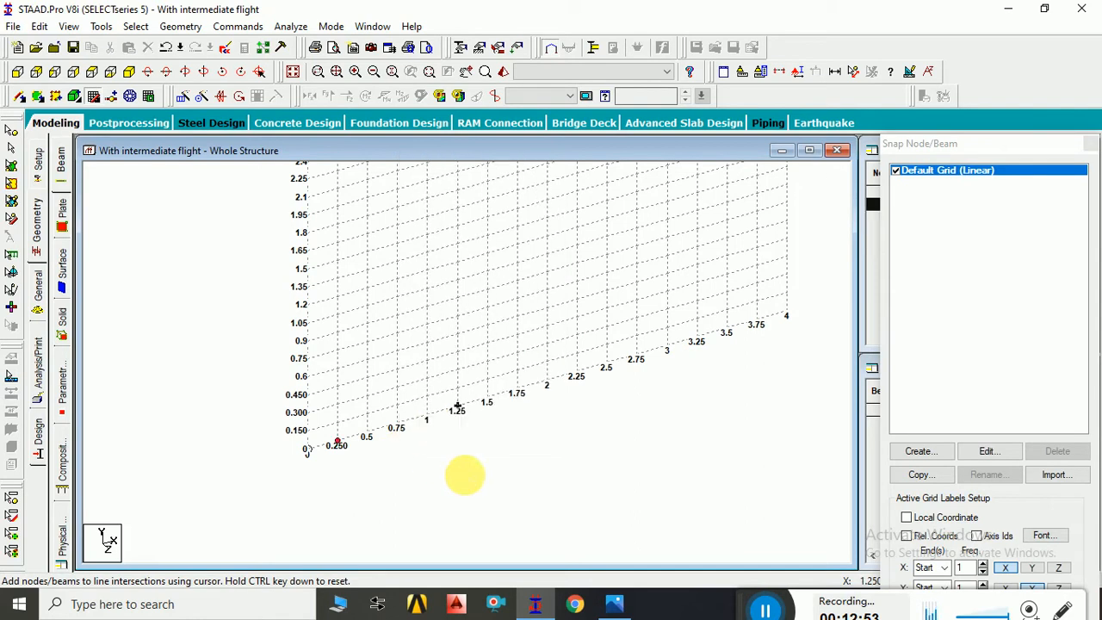
pyautogui.press('Escape')
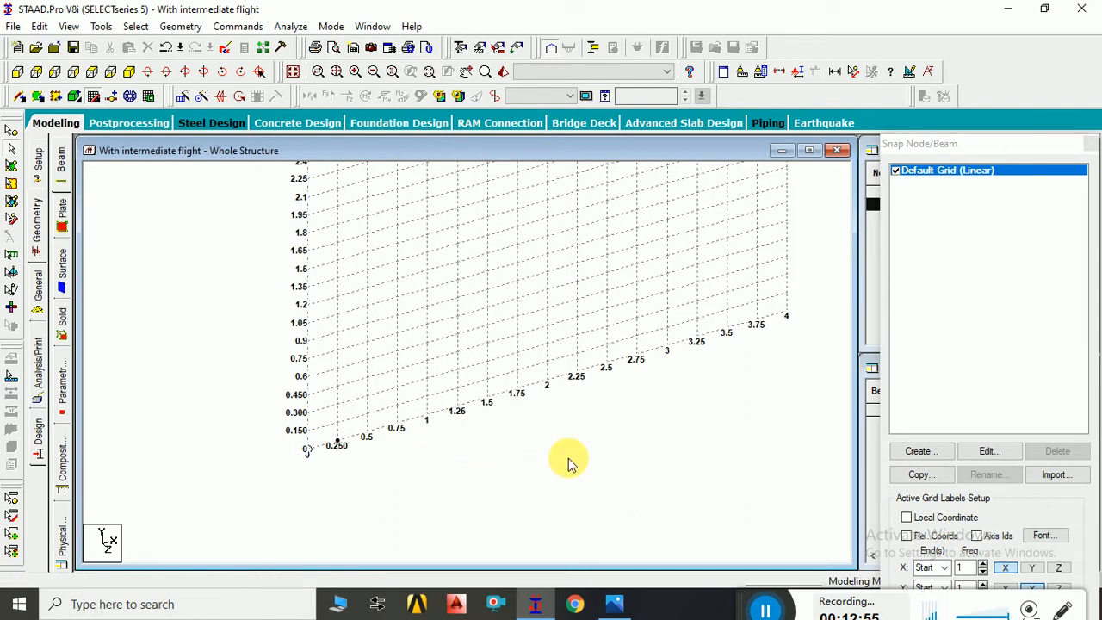
pyautogui.moveTo(320, 429); pyautogui.dragTo(384, 465)
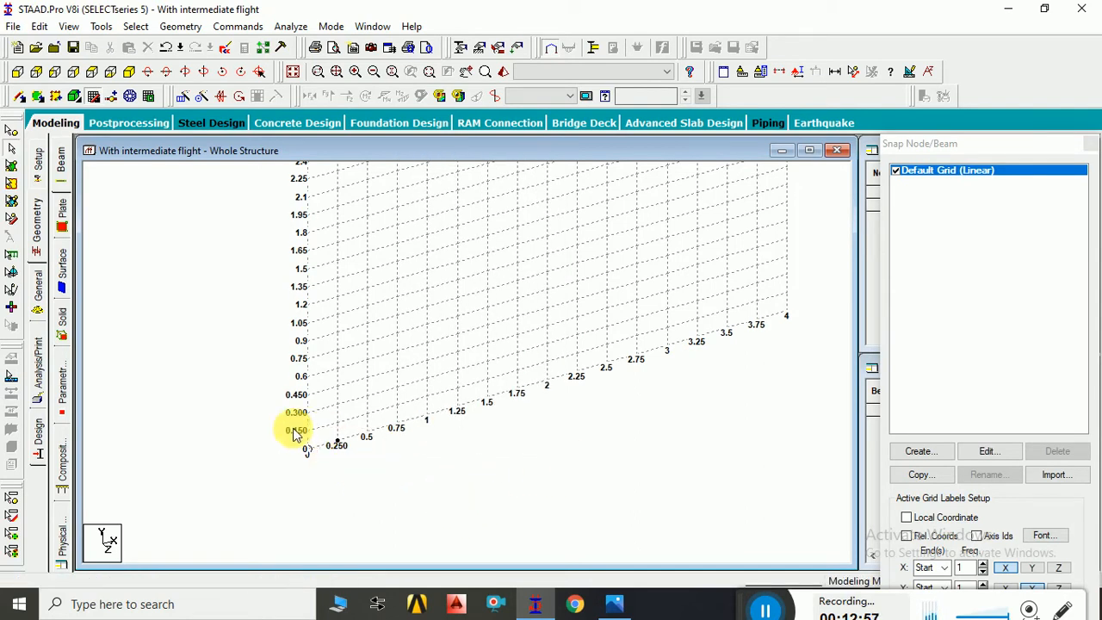
pyautogui.click(11, 131)
pyautogui.click(337, 441)
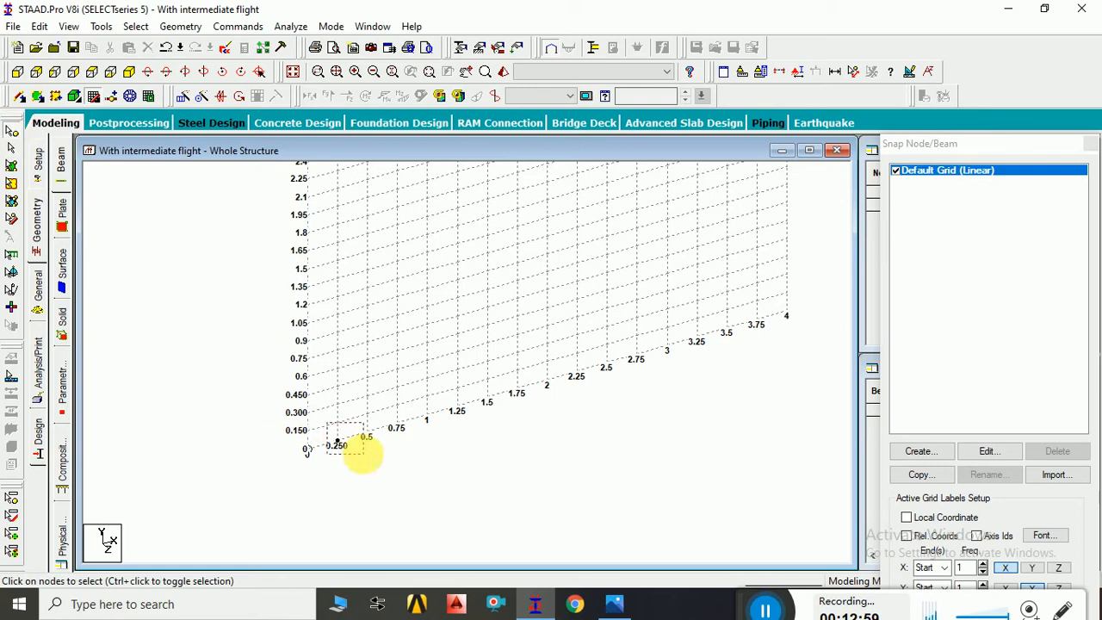
pyautogui.press('Delete')
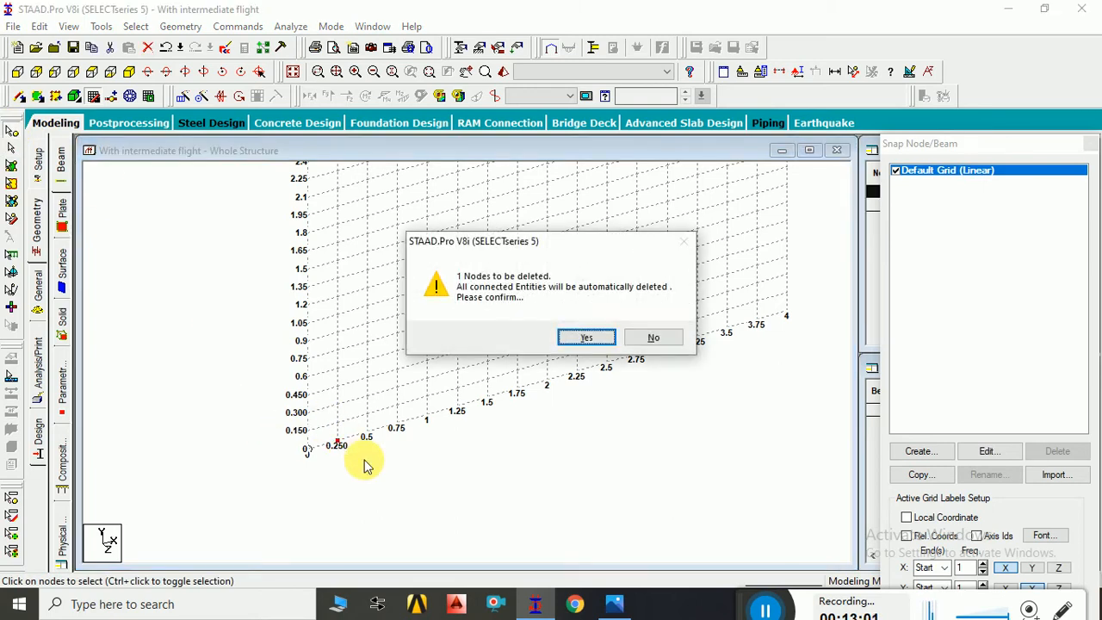
pyautogui.press('Return')
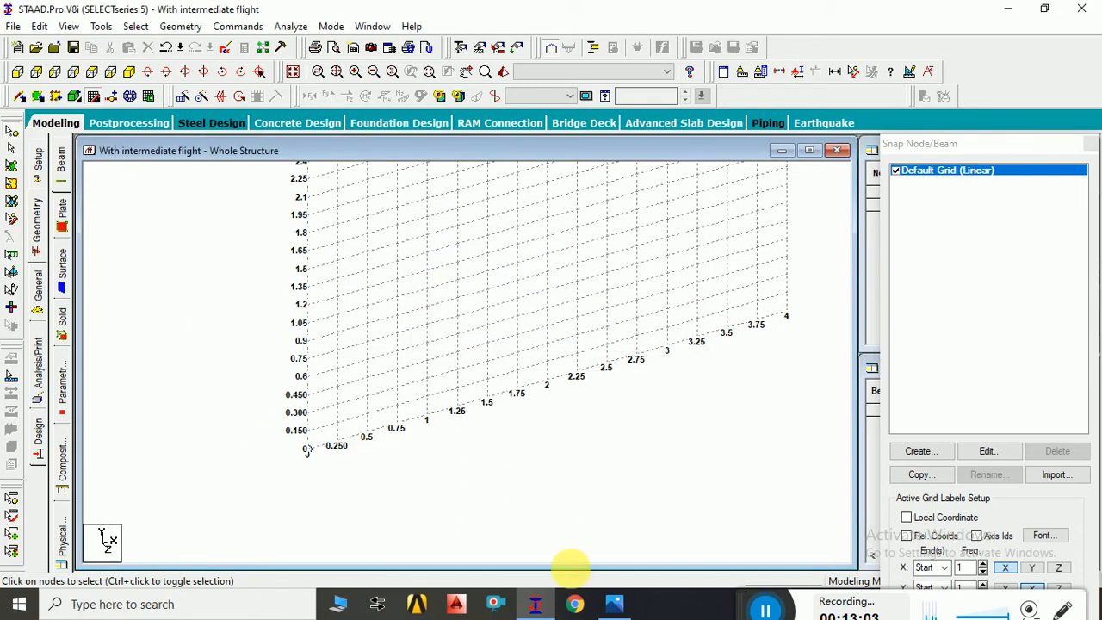
# Following the reference picture, draw the first flight's last tread to X 2.25 m and a level 1 m landing beam to X 3.25 m.
pyautogui.click(614, 603)
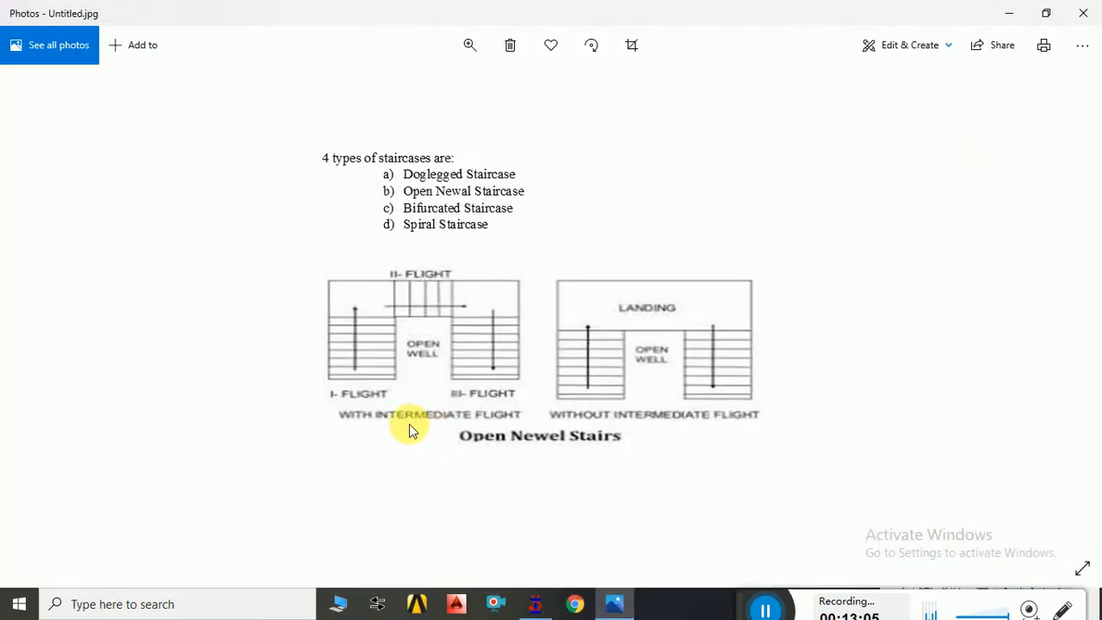
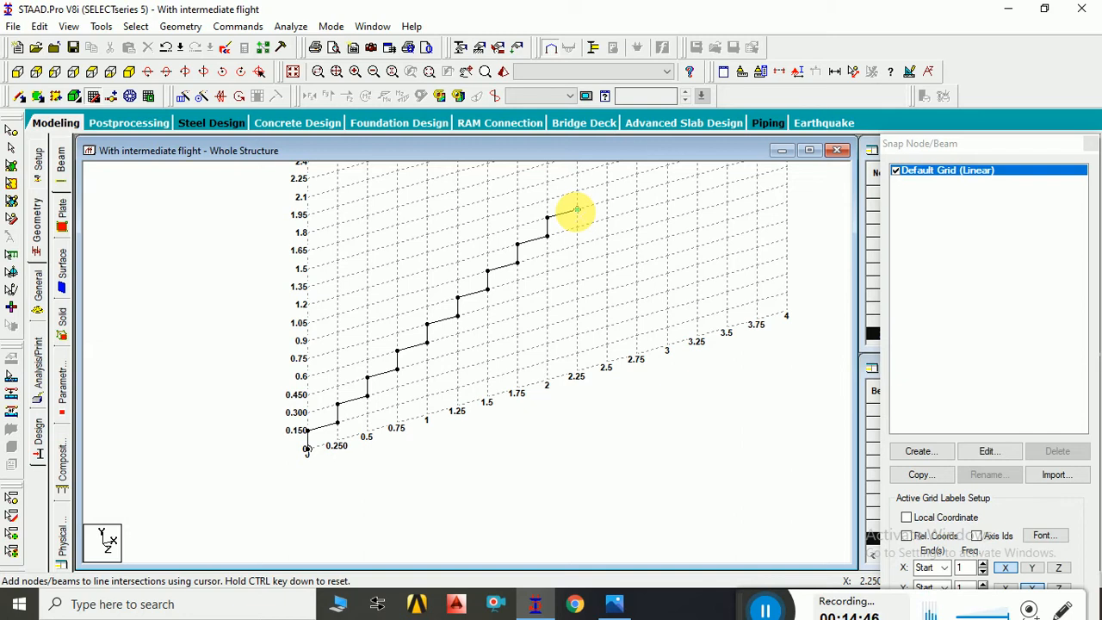
pyautogui.click(577, 210)
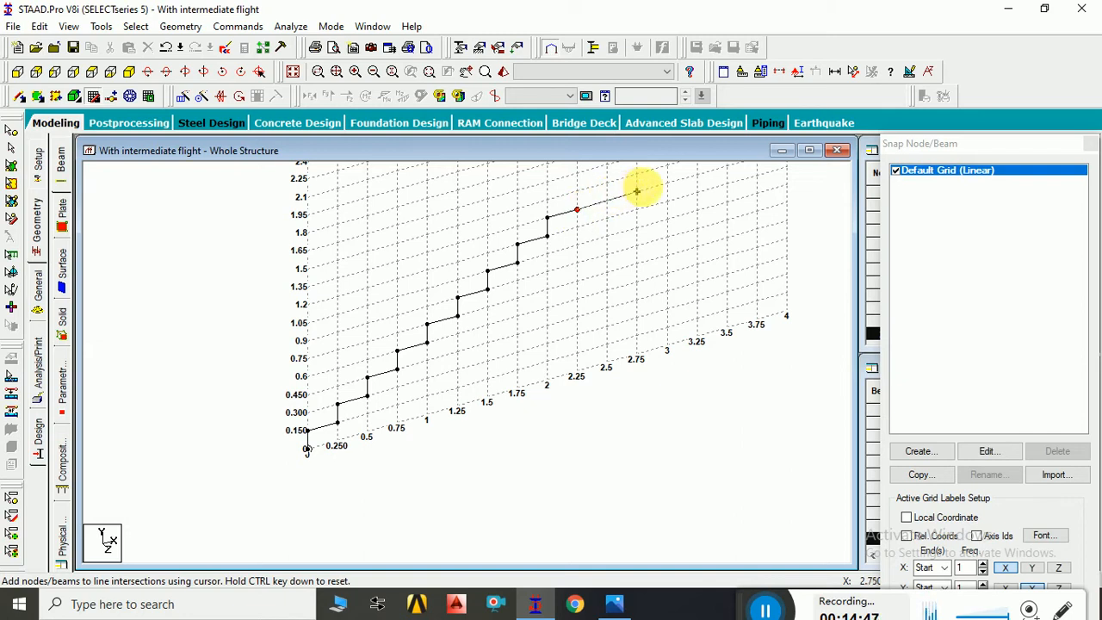
pyautogui.click(697, 175)
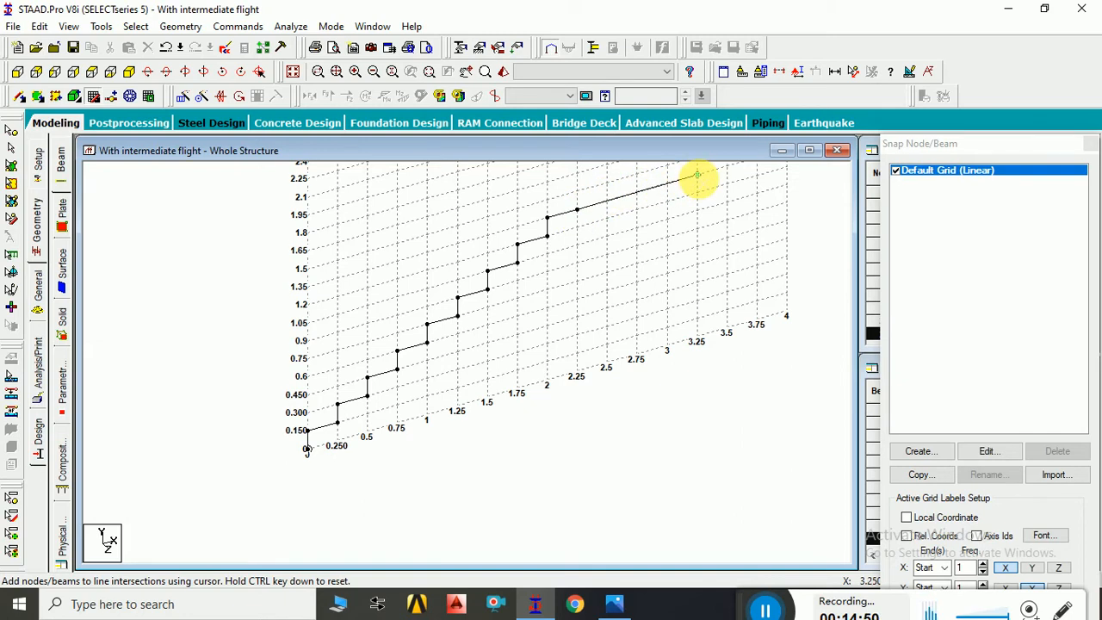
pyautogui.press('Escape')
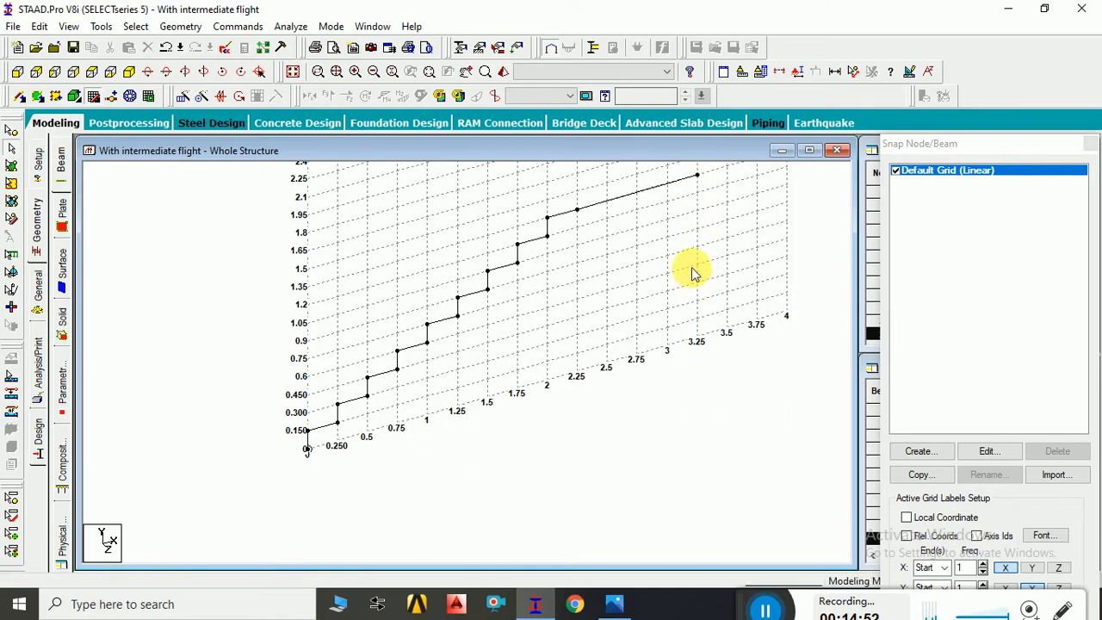
pyautogui.scroll(-1, 666, 339)
pyautogui.moveTo(665, 341); pyautogui.dragTo(634, 441, button='middle')
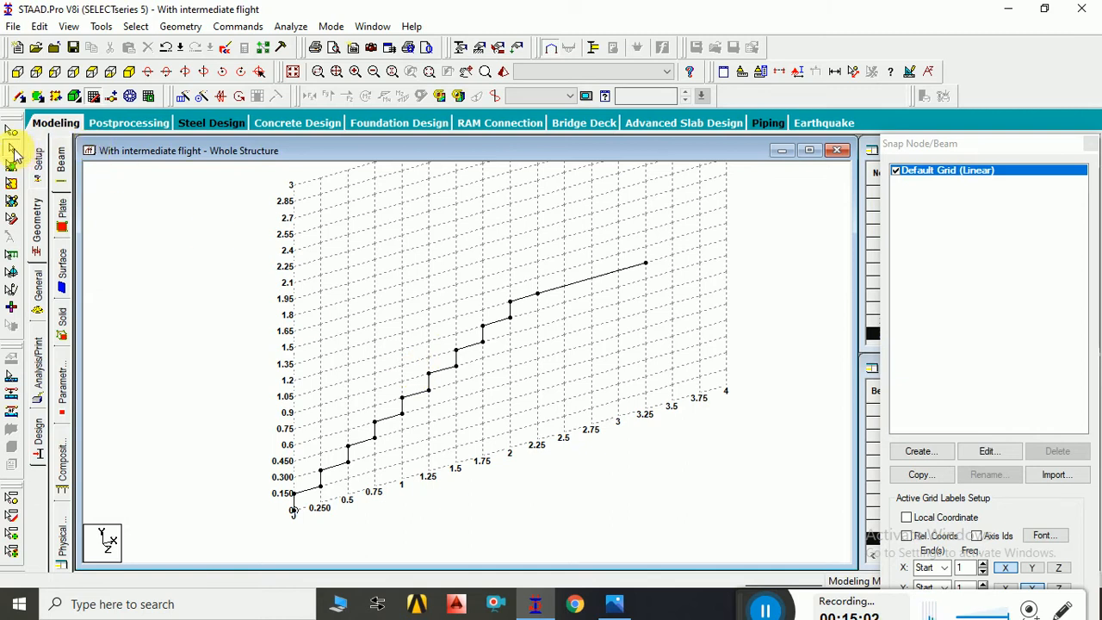
# Use Translational Repeat to copy the entire first flight and landing beam one step along Z at 1 m spacing, with linked steps.
pyautogui.hotkey('ctrl', 'a')
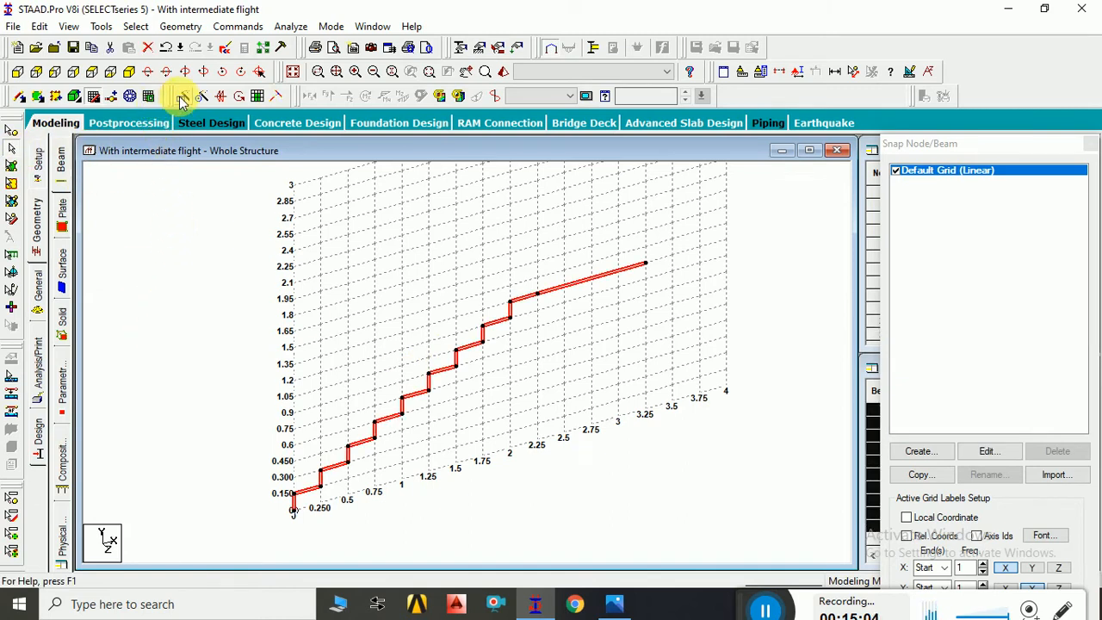
pyautogui.click(200, 97)
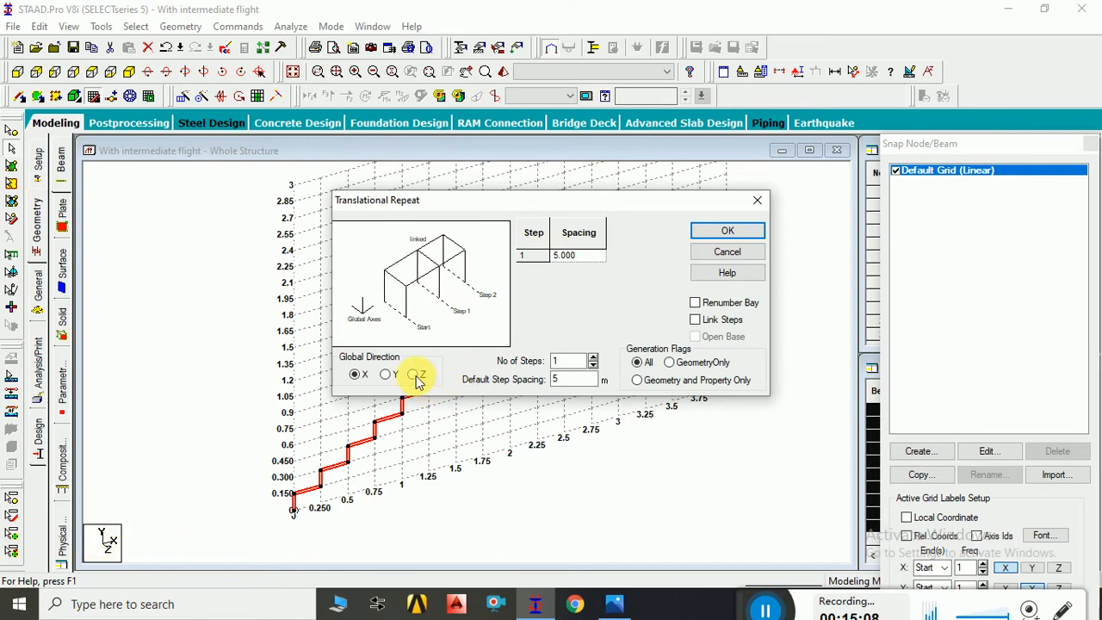
pyautogui.doubleClick(566, 381)
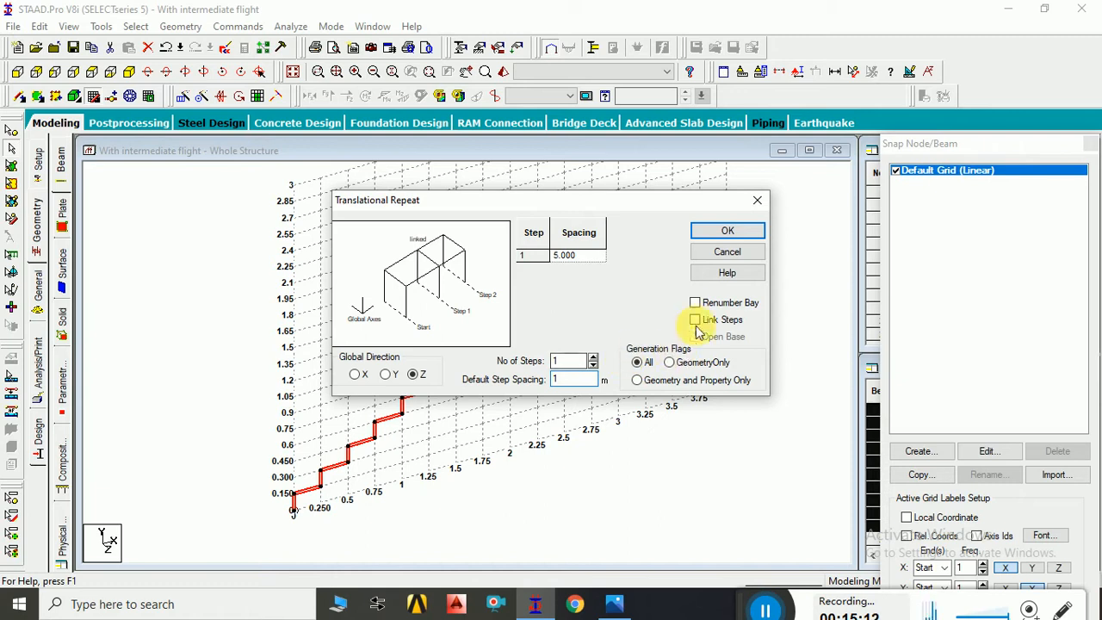
pyautogui.click(710, 233)
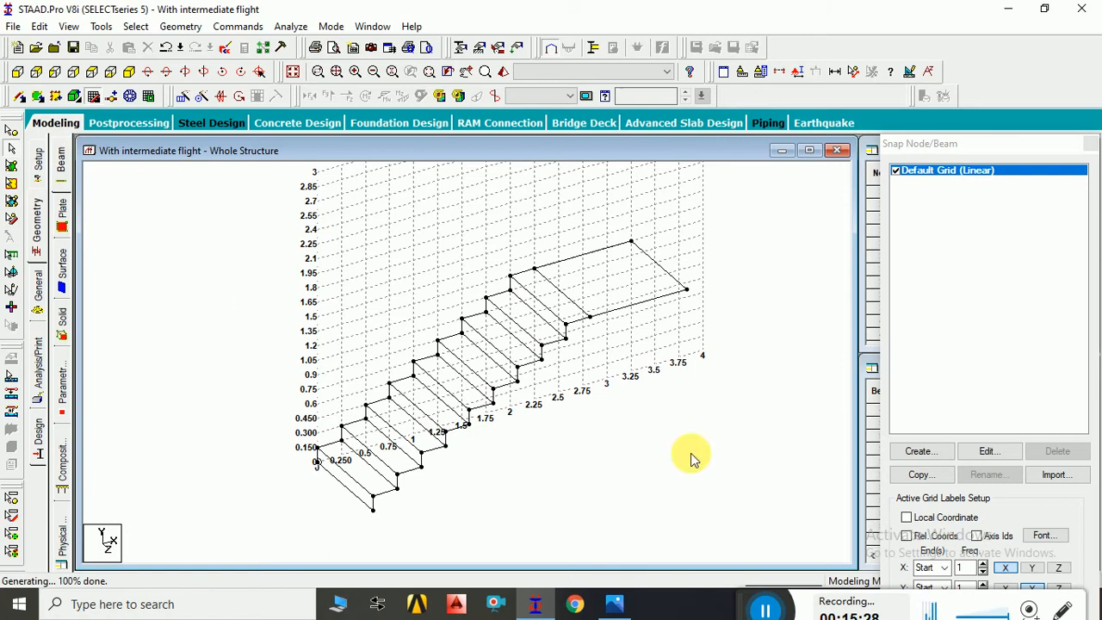
pyautogui.moveTo(735, 387); pyautogui.dragTo(731, 392, button='middle')
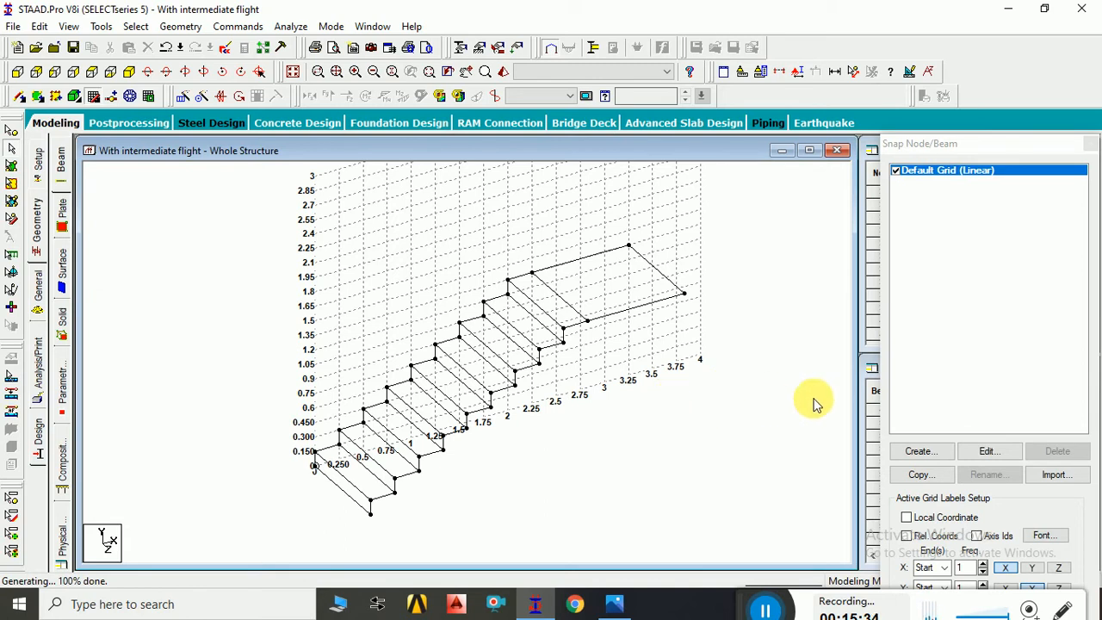
pyautogui.moveTo(738, 369); pyautogui.dragTo(716, 411, button='middle')
pyautogui.rightClick(713, 415)
pyautogui.click(655, 471)
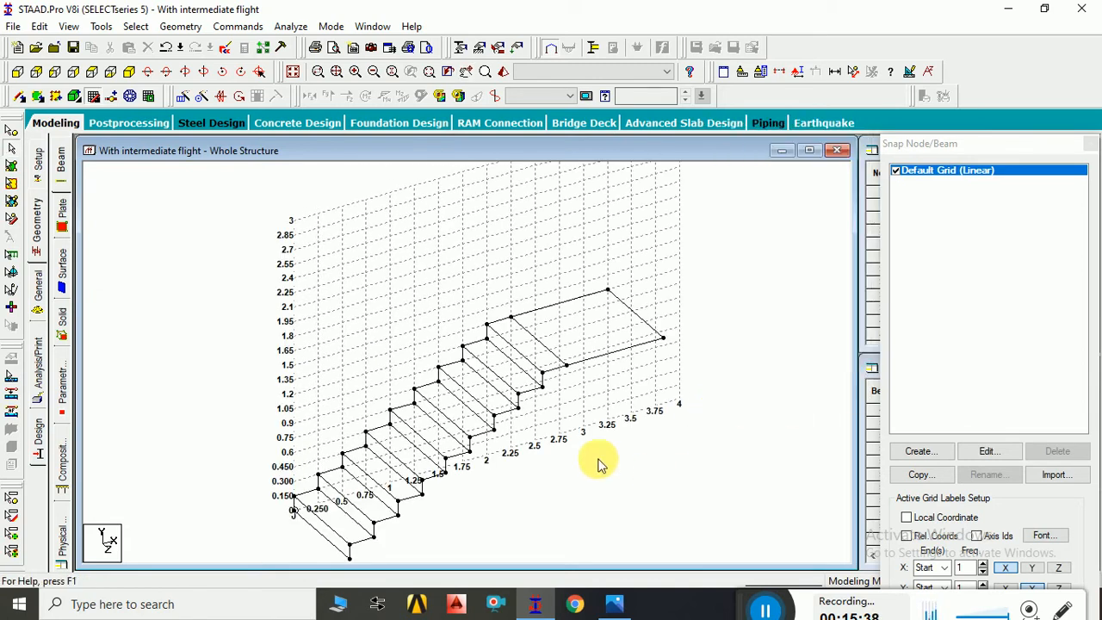
pyautogui.click(512, 322)
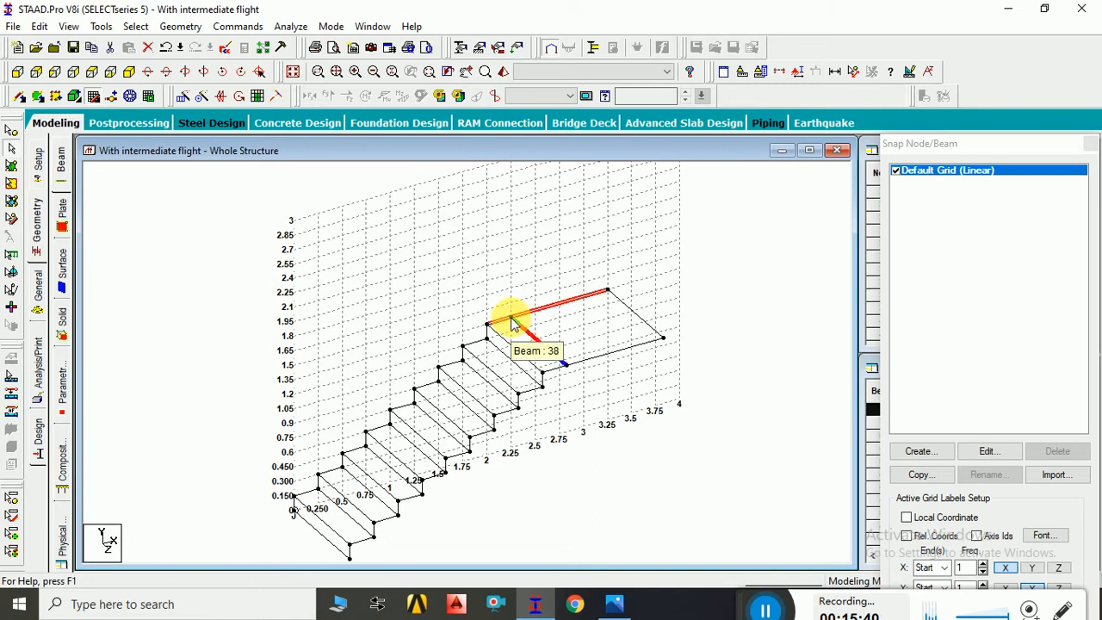
pyautogui.click(511, 318)
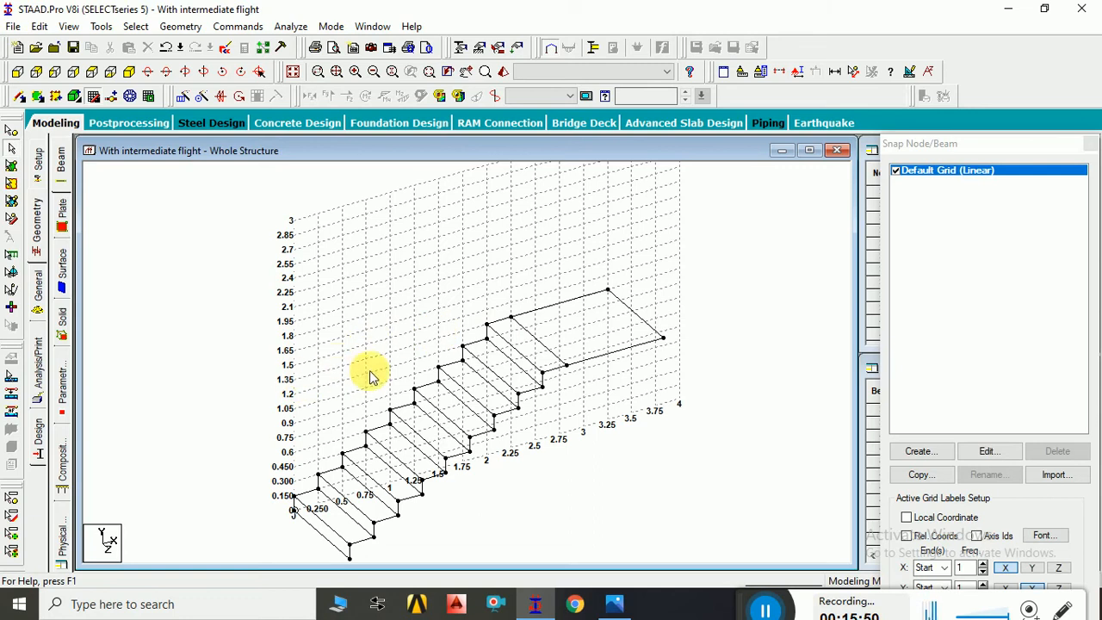
pyautogui.click(510, 323)
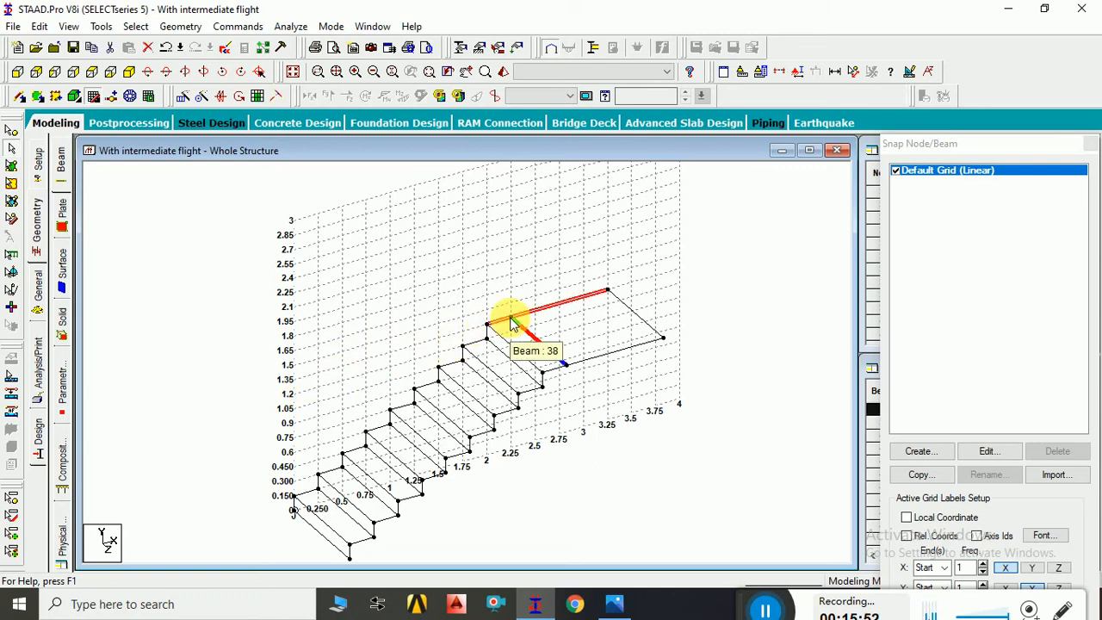
pyautogui.click(510, 326)
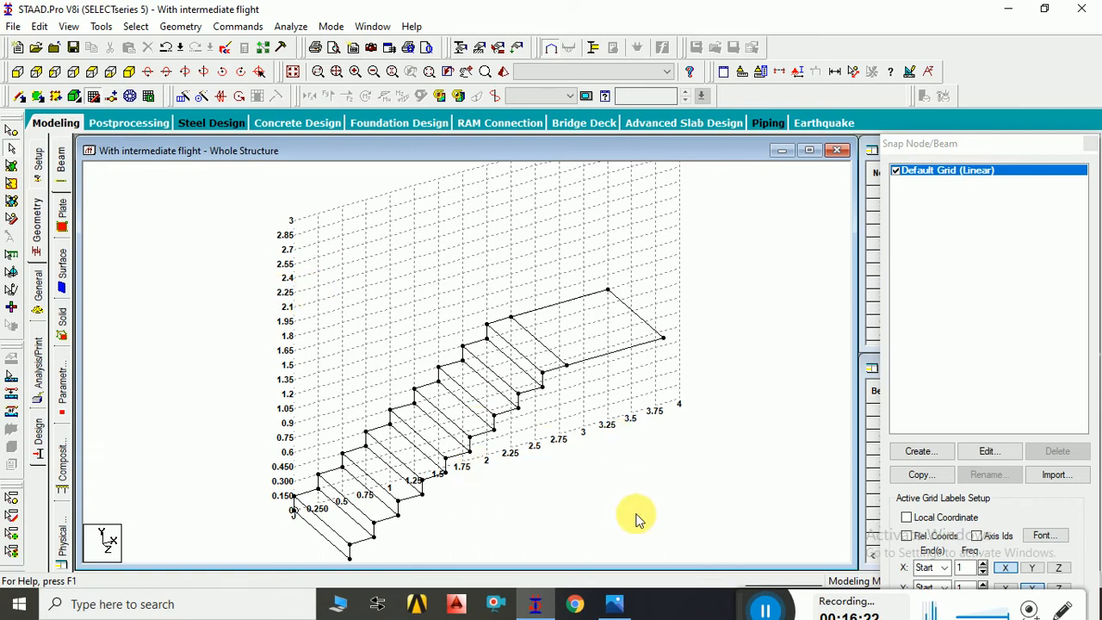
# Move the default grid's origin to the landing node at X 2.25, Y 1.35, Z 0, rotate its plane 90° about Y-Y, and decline the auto save.
pyautogui.click(990, 452)
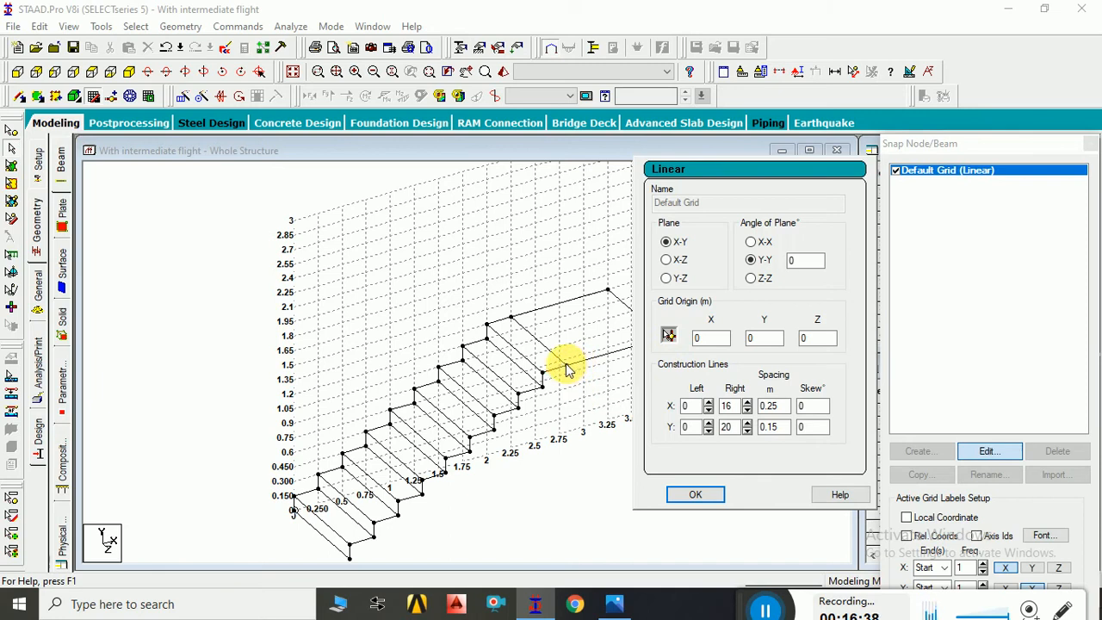
pyautogui.click(671, 337)
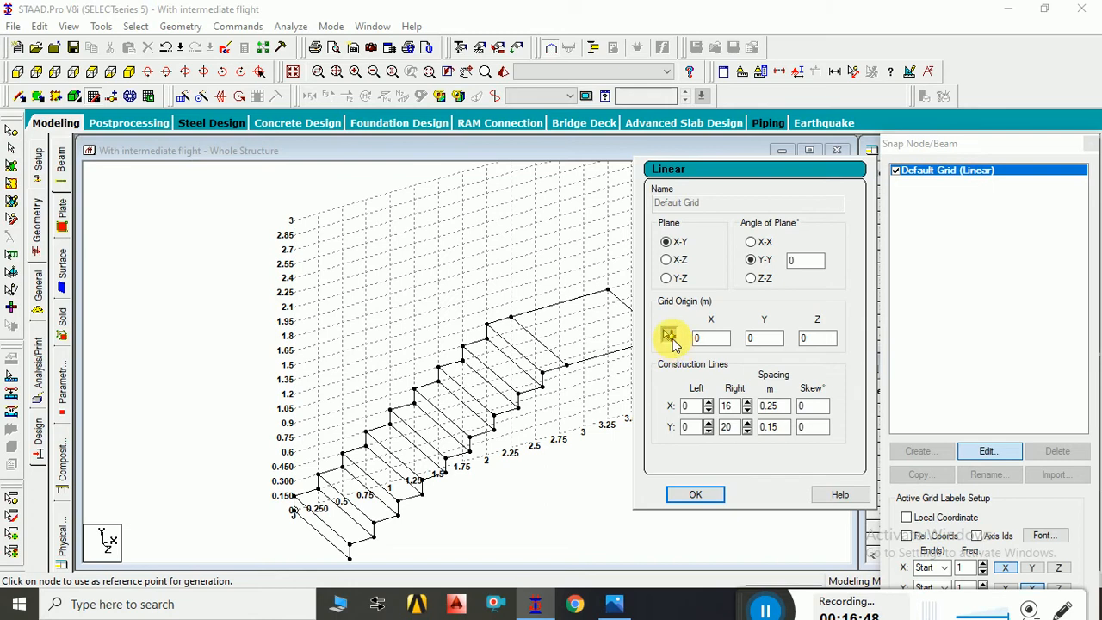
pyautogui.click(513, 322)
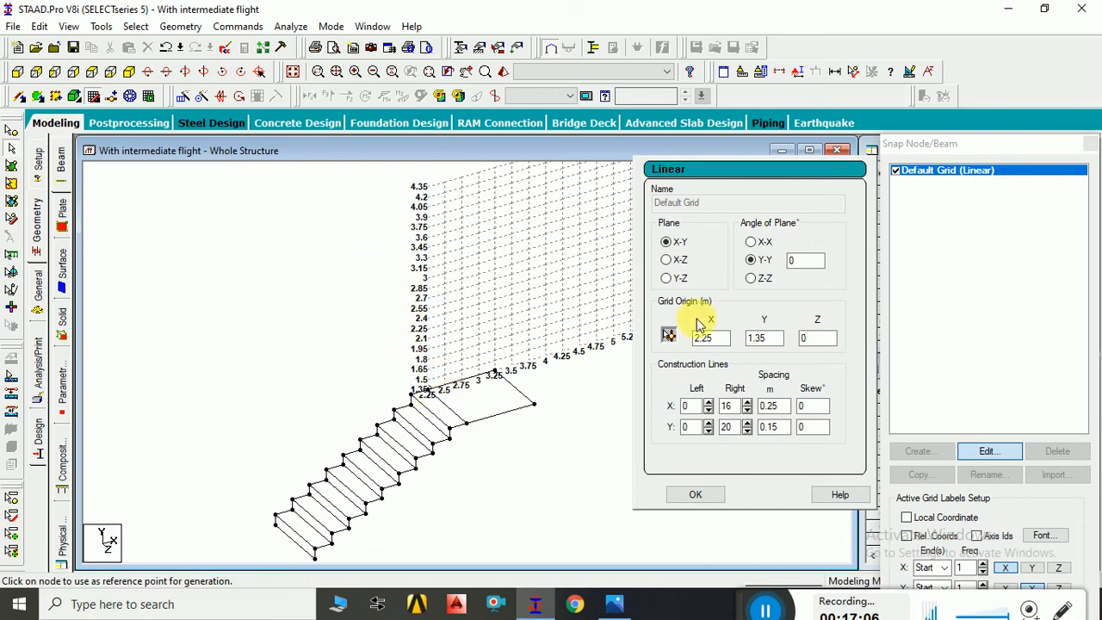
pyautogui.click(800, 261)
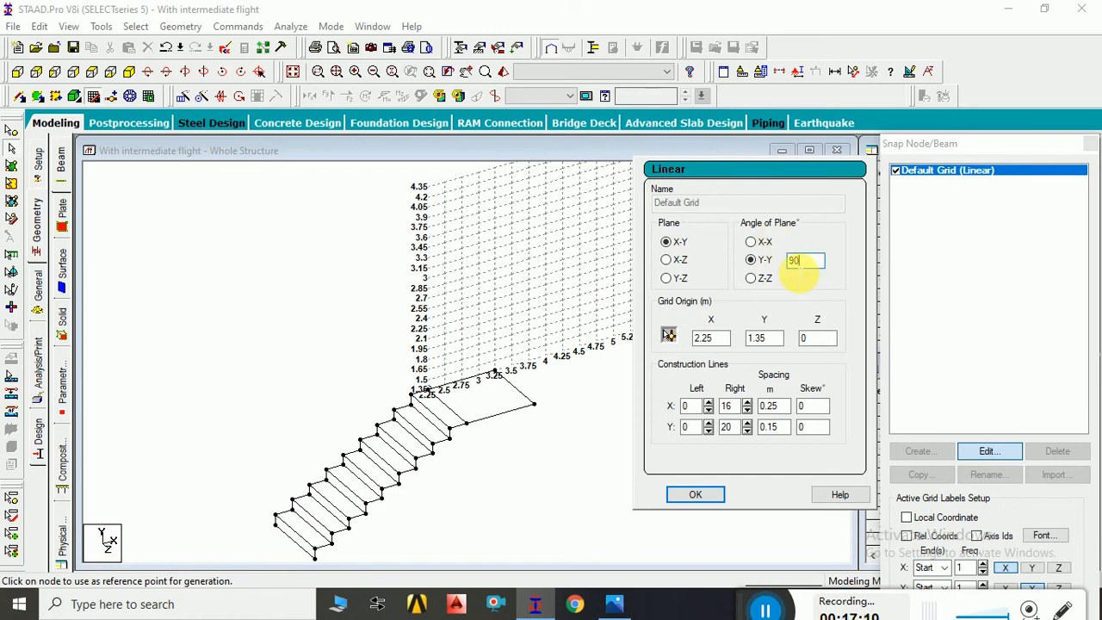
pyautogui.click(702, 499)
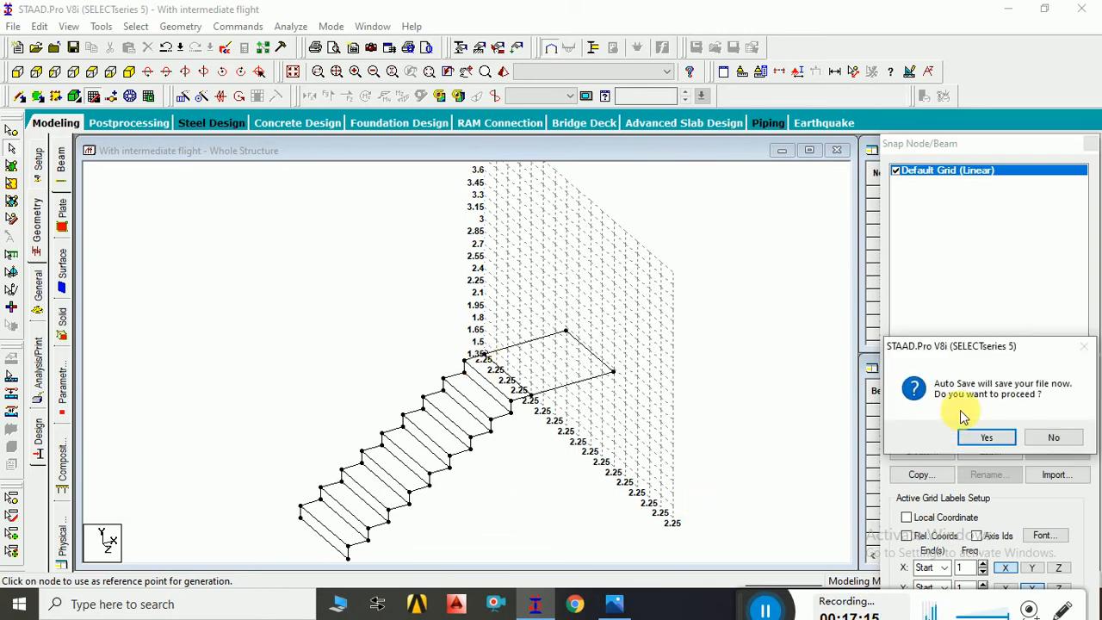
pyautogui.click(1054, 438)
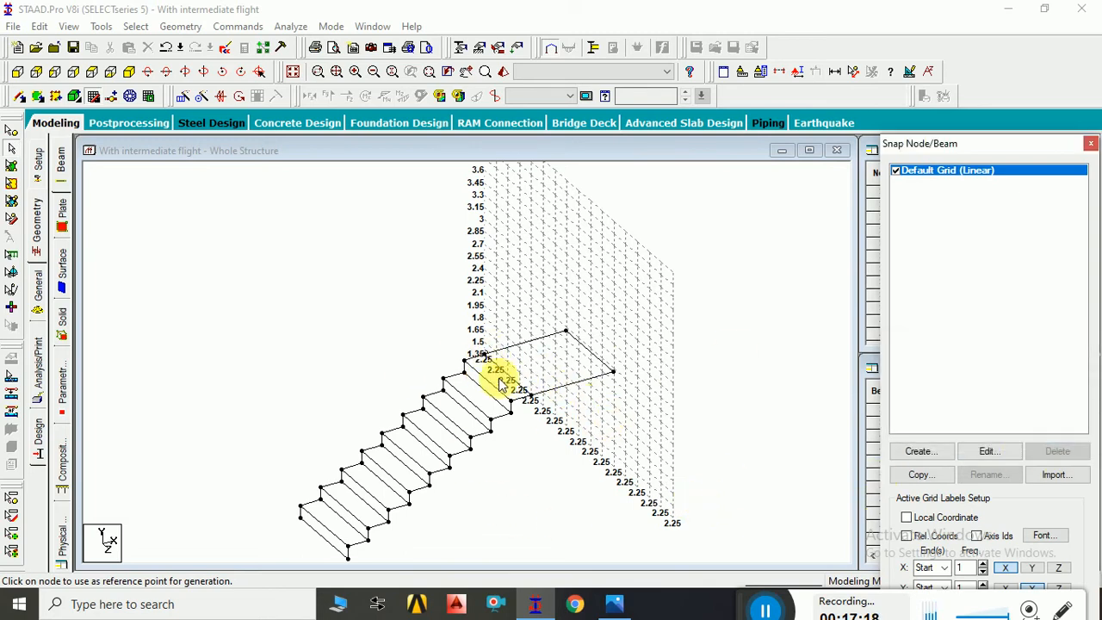
# Reopen the default grid's settings and reduce its right-hand X construction lines to 0.
pyautogui.scroll(4, 544, 390)
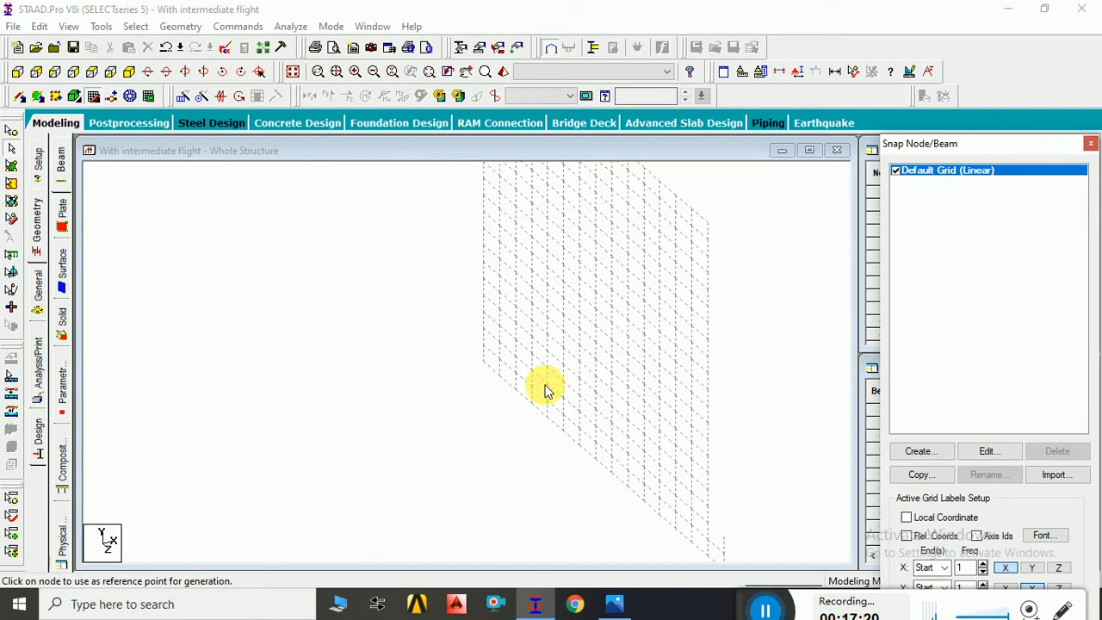
pyautogui.scroll(3, 544, 390)
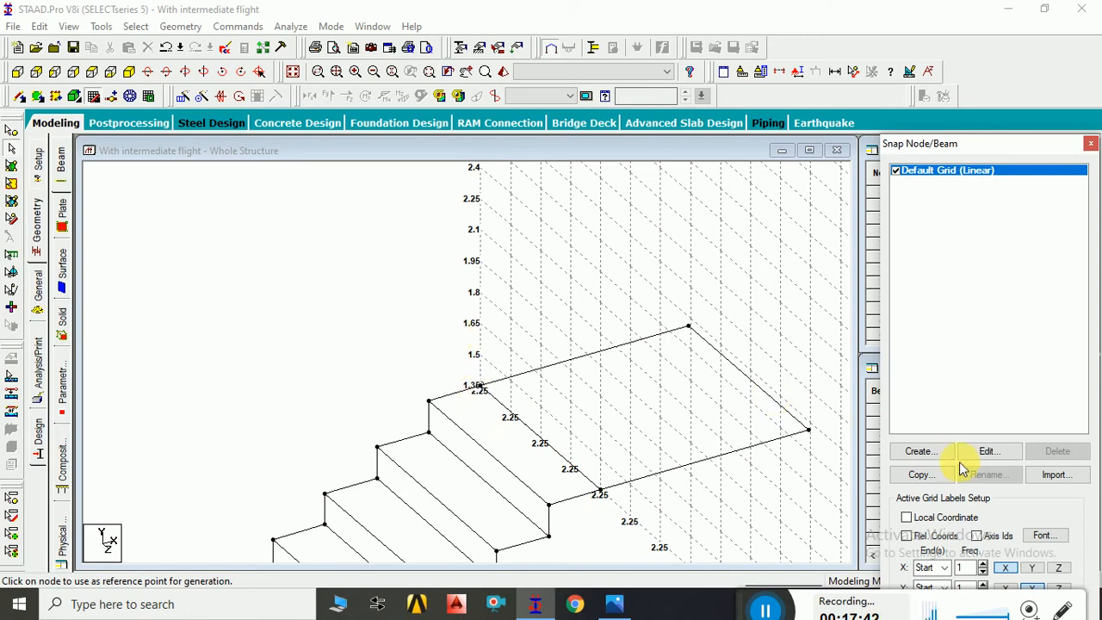
pyautogui.click(987, 452)
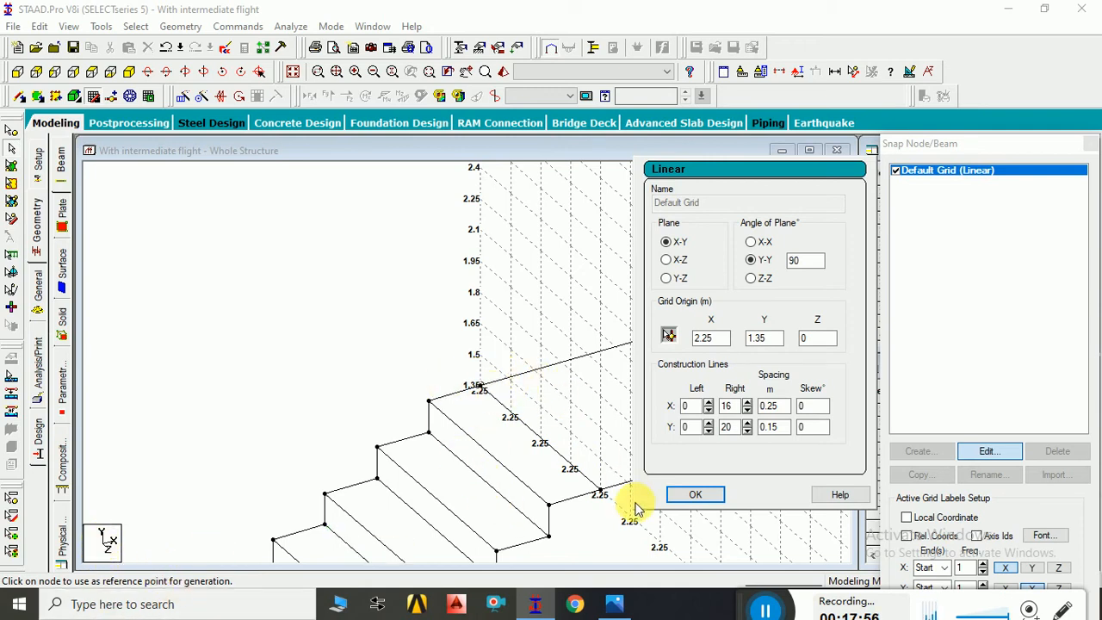
pyautogui.doubleClick(771, 427)
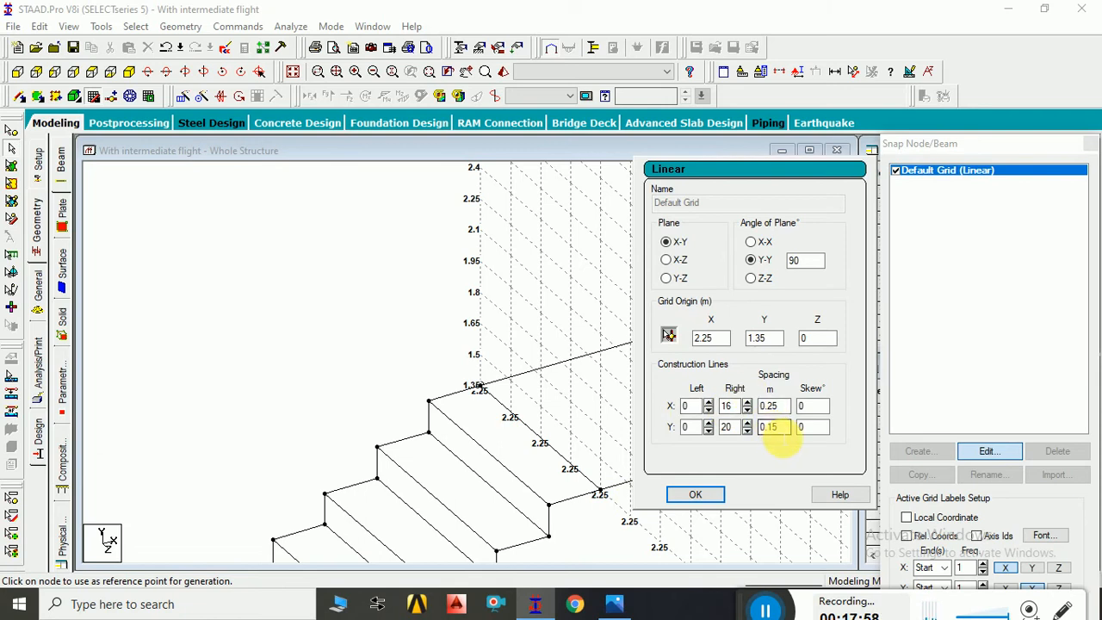
pyautogui.doubleClick(724, 427)
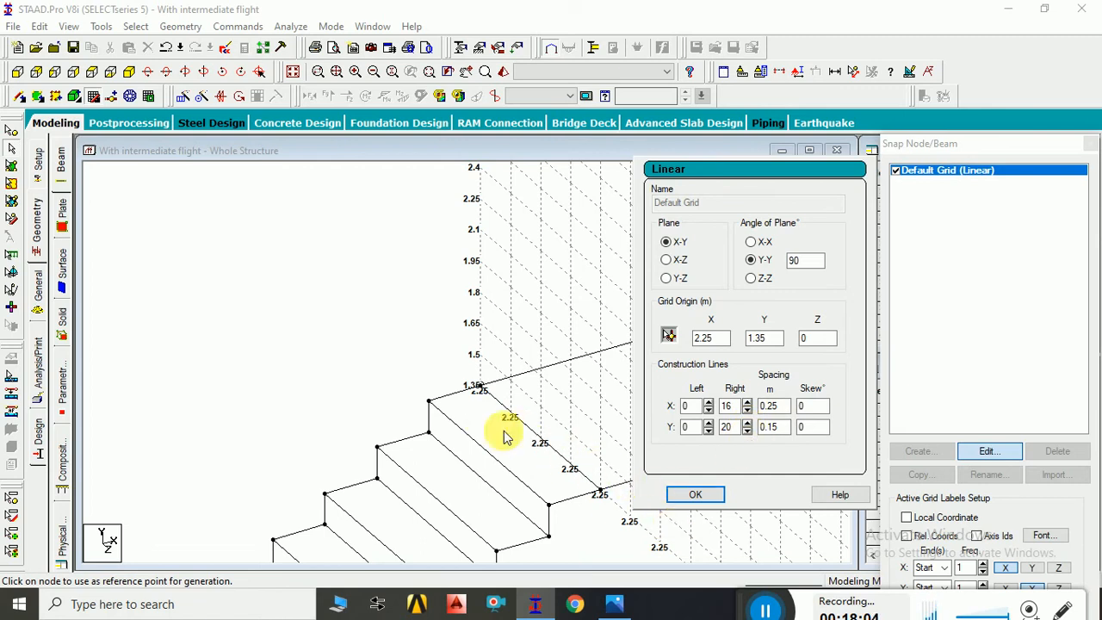
pyautogui.click(748, 414)
pyautogui.click(747, 414)
pyautogui.click(747, 414)
pyautogui.click(748, 414)
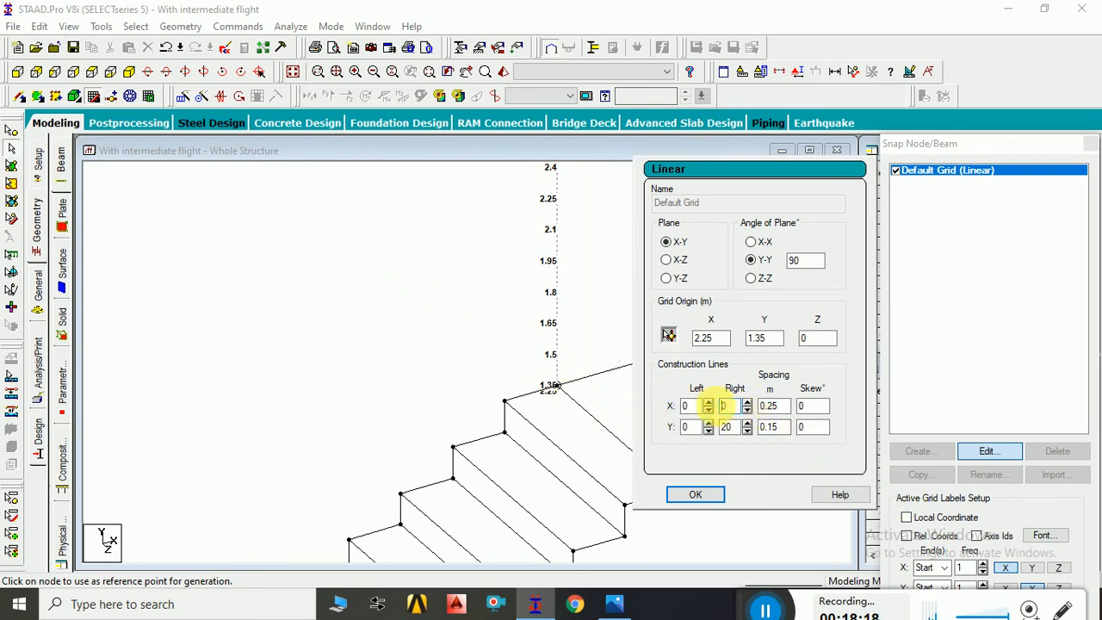
# Set the grid's left-hand X construction lines to 12, keep 20 right-hand Y lines, and apply the grid settings.
pyautogui.click(708, 402)
pyautogui.click(708, 402)
pyautogui.click(709, 402)
pyautogui.click(709, 402)
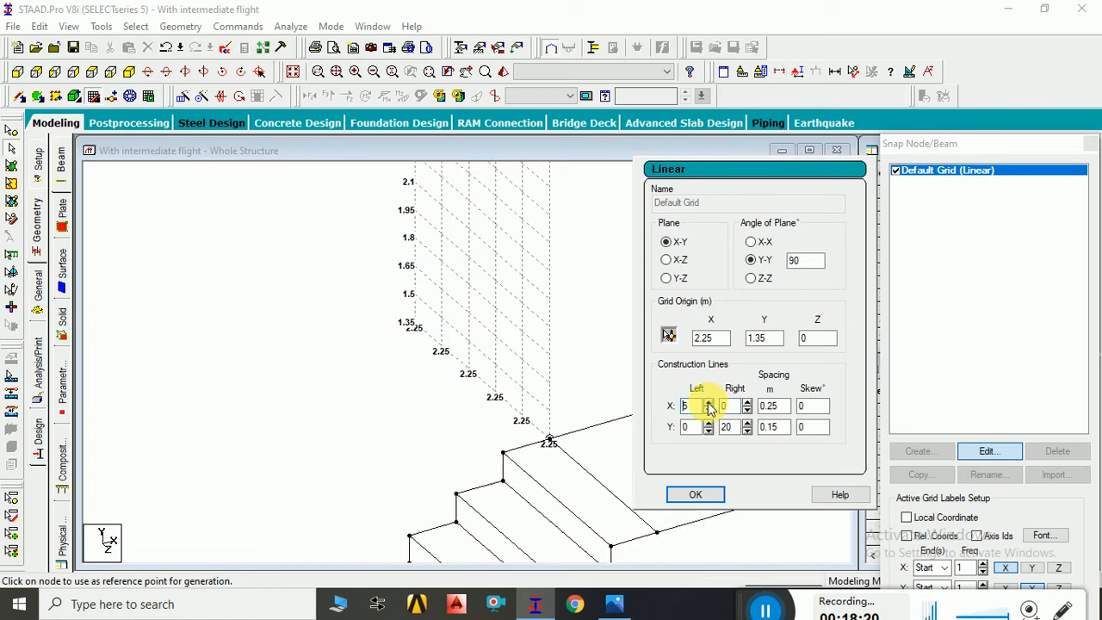
pyautogui.click(709, 403)
pyautogui.click(709, 402)
pyautogui.click(709, 402)
pyautogui.click(709, 402)
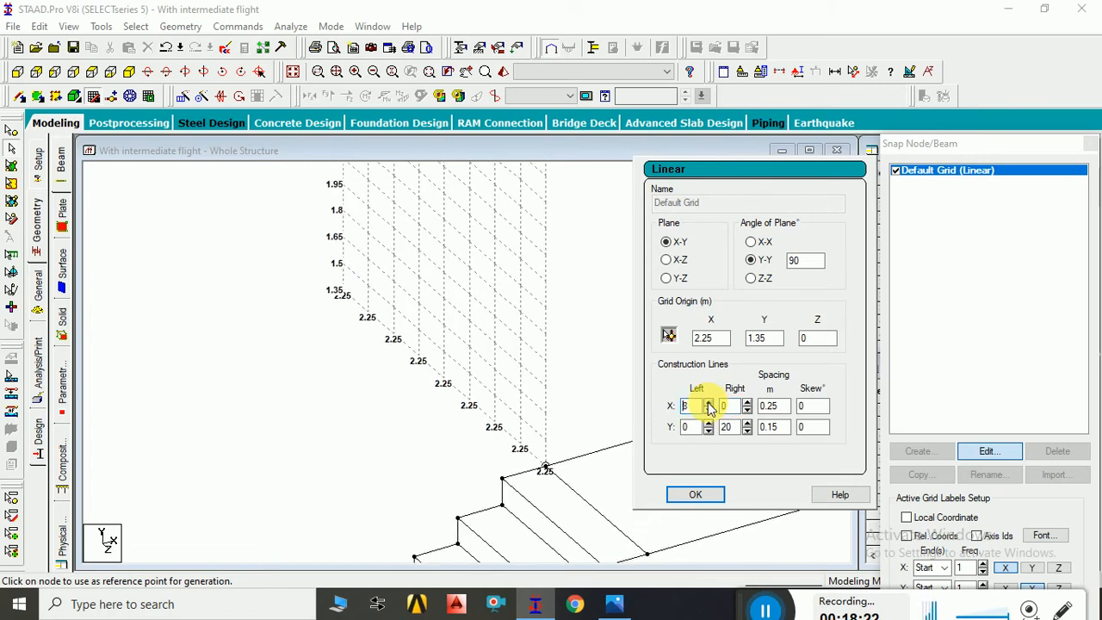
pyautogui.click(708, 402)
pyautogui.click(708, 402)
pyautogui.click(709, 402)
pyautogui.click(709, 402)
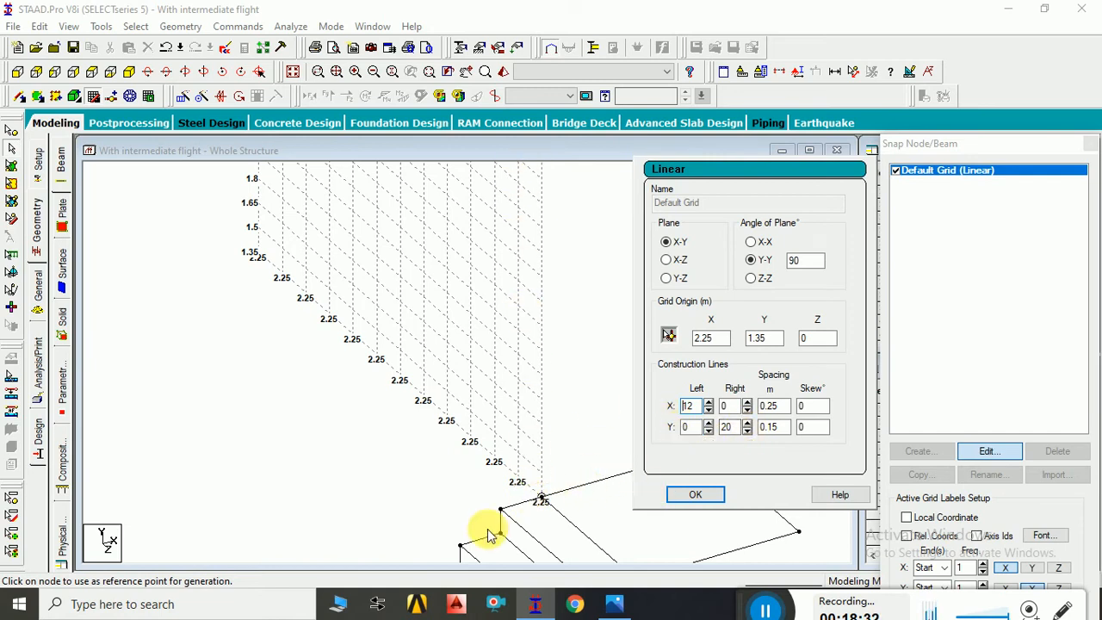
pyautogui.click(723, 427)
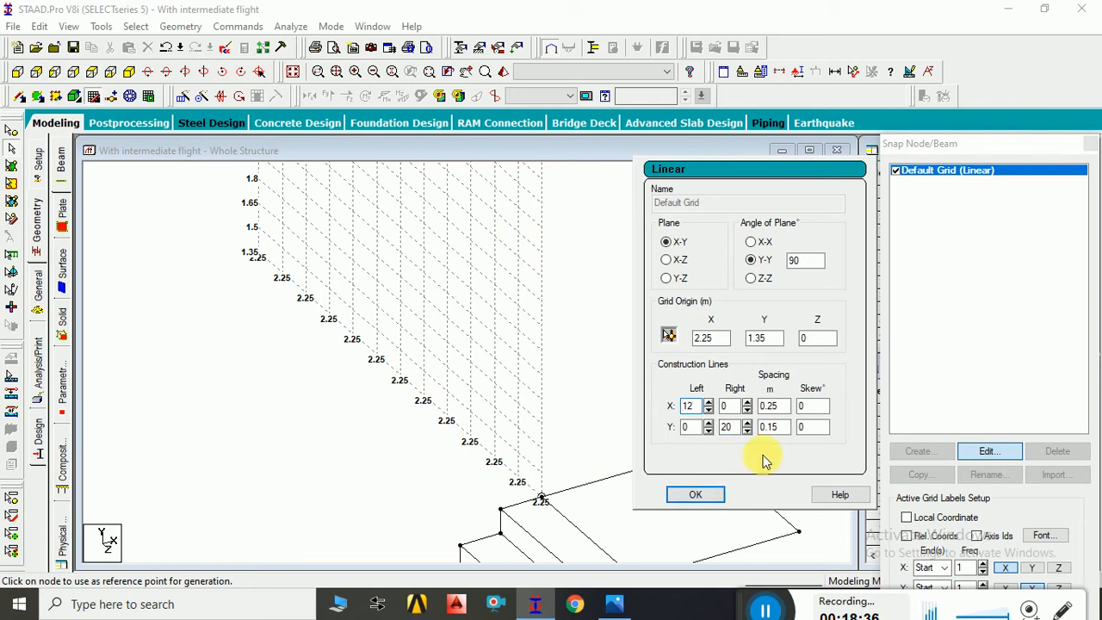
pyautogui.click(696, 495)
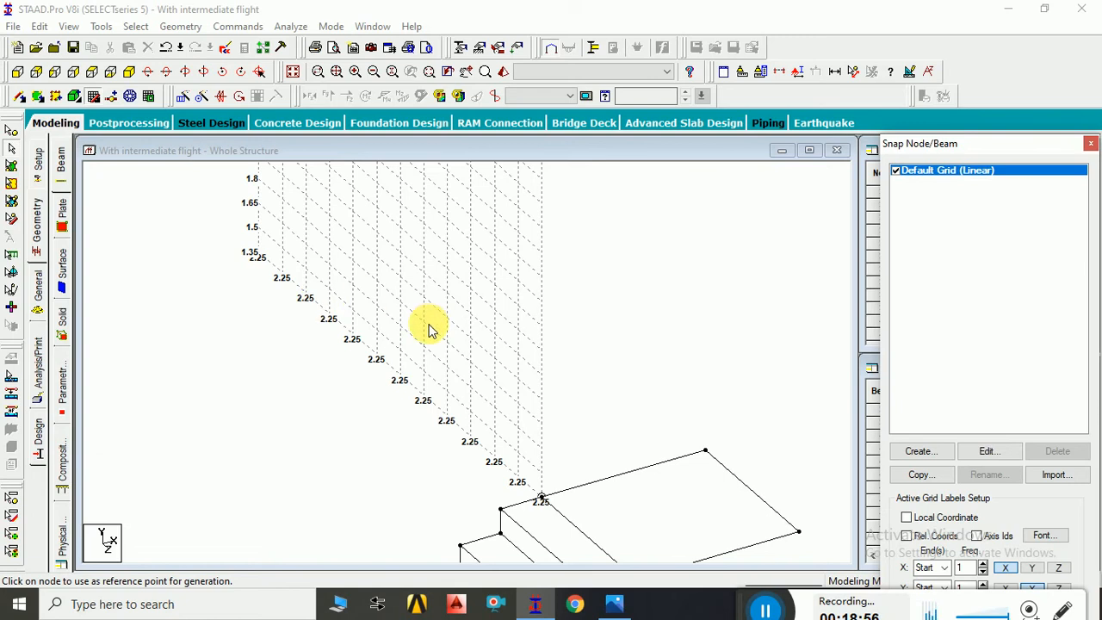
# Draw the intermediate flight's stepped beams up from the grid origin on the landing, with five 0.15 m risers and four 0.25 m treads.
pyautogui.click(93, 97)
pyautogui.click(93, 97)
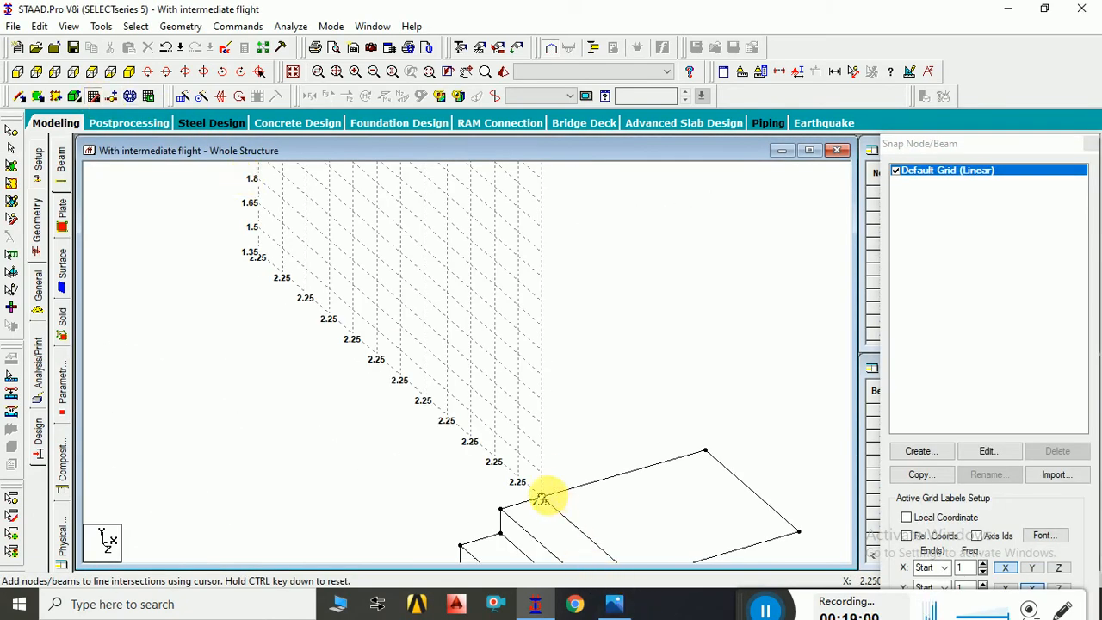
pyautogui.click(540, 494)
pyautogui.click(540, 471)
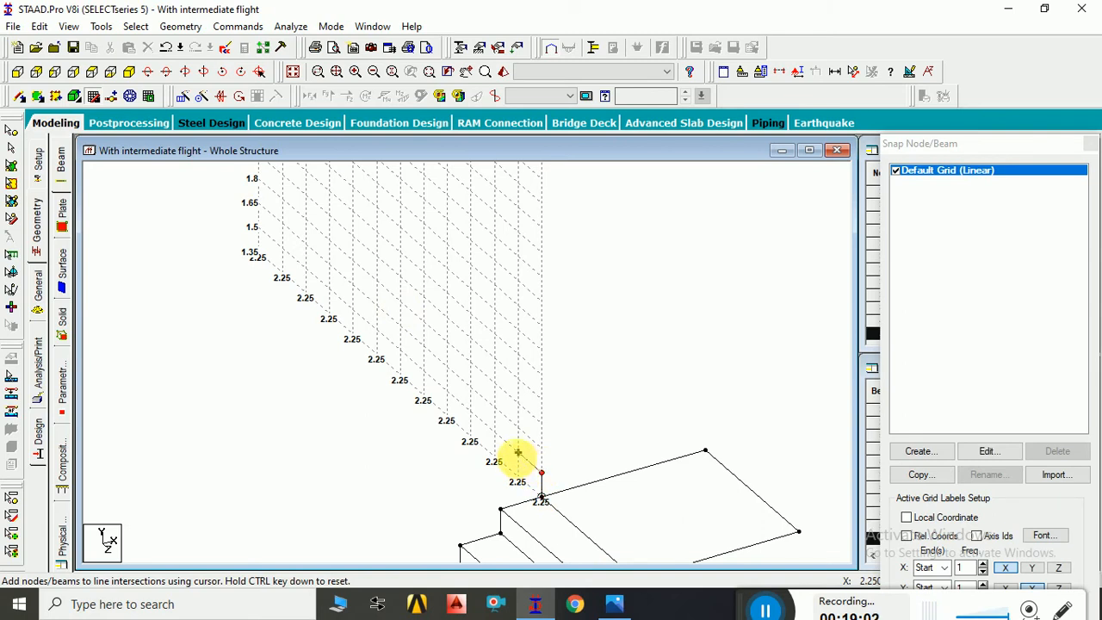
pyautogui.click(518, 427)
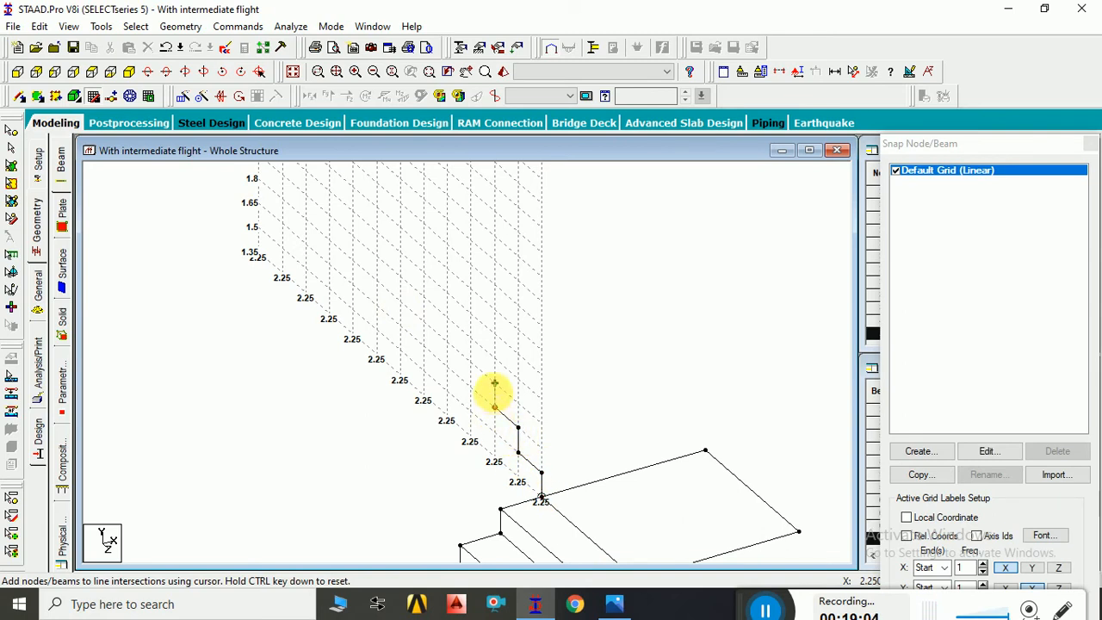
pyautogui.click(494, 382)
pyautogui.click(470, 362)
pyautogui.click(471, 338)
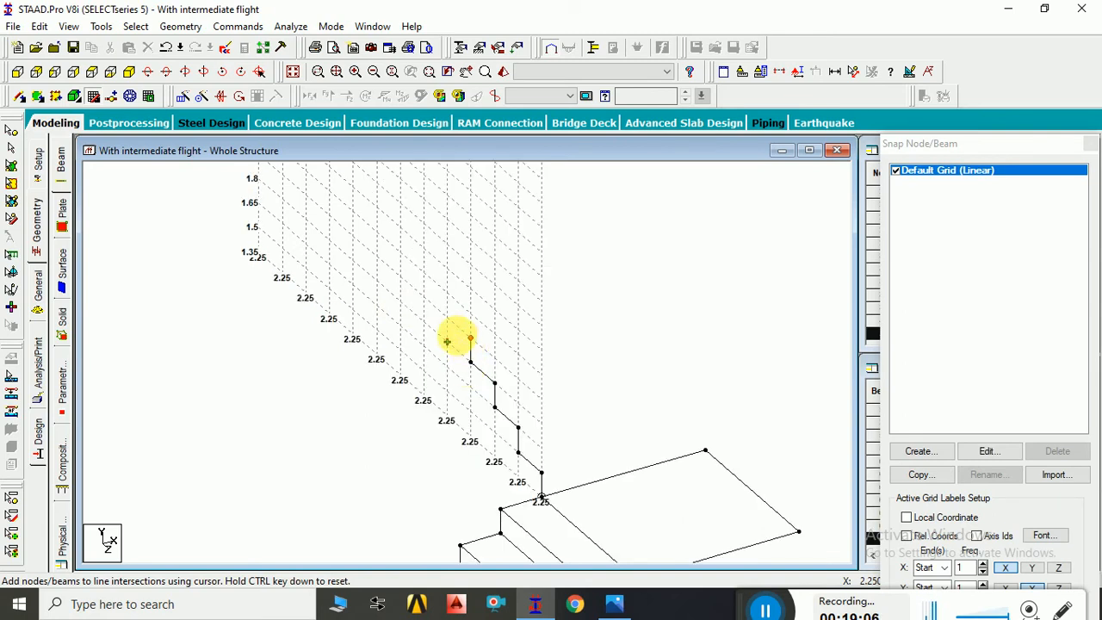
pyautogui.click(447, 318)
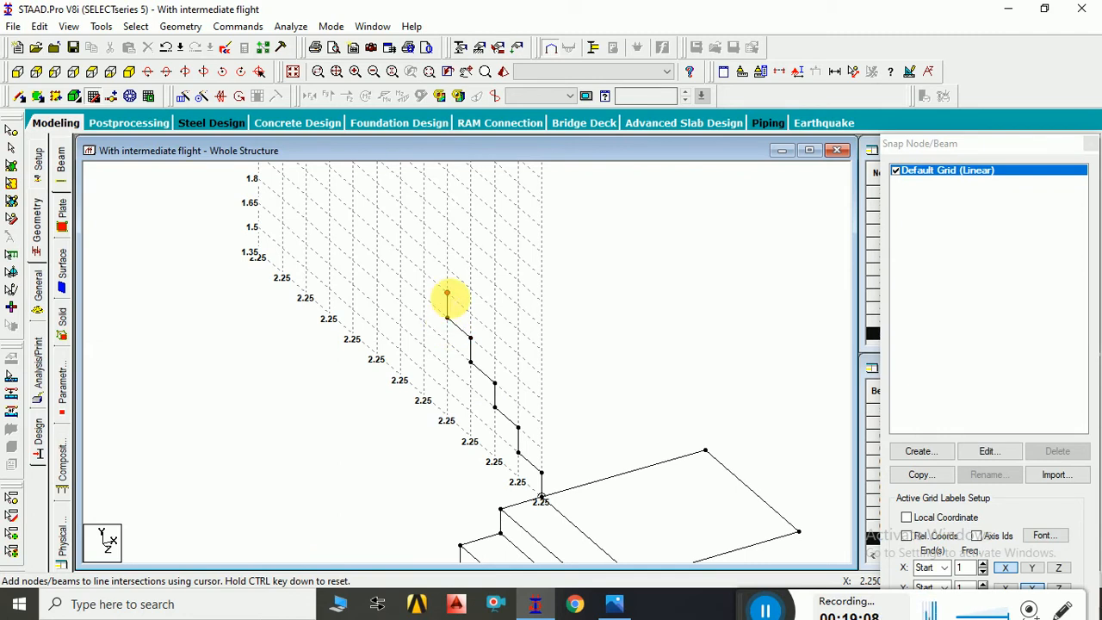
pyautogui.click(446, 293)
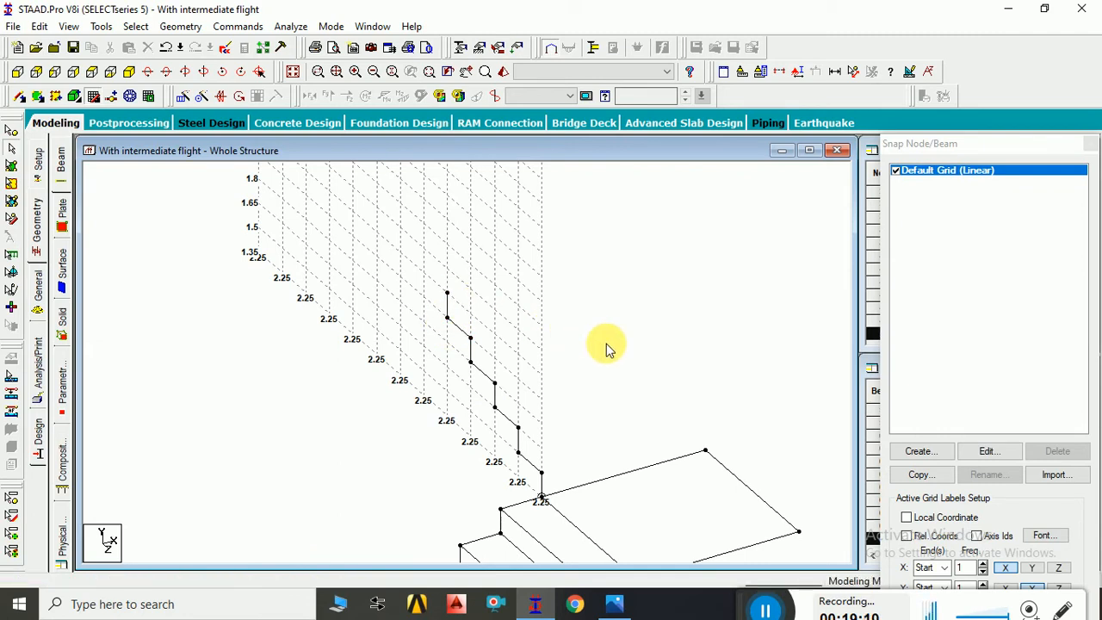
# Repeat the intermediate flight's stepped beams once along global X with linked steps to form its full-width treads and risers.
pyautogui.moveTo(410, 265); pyautogui.dragTo(593, 497)
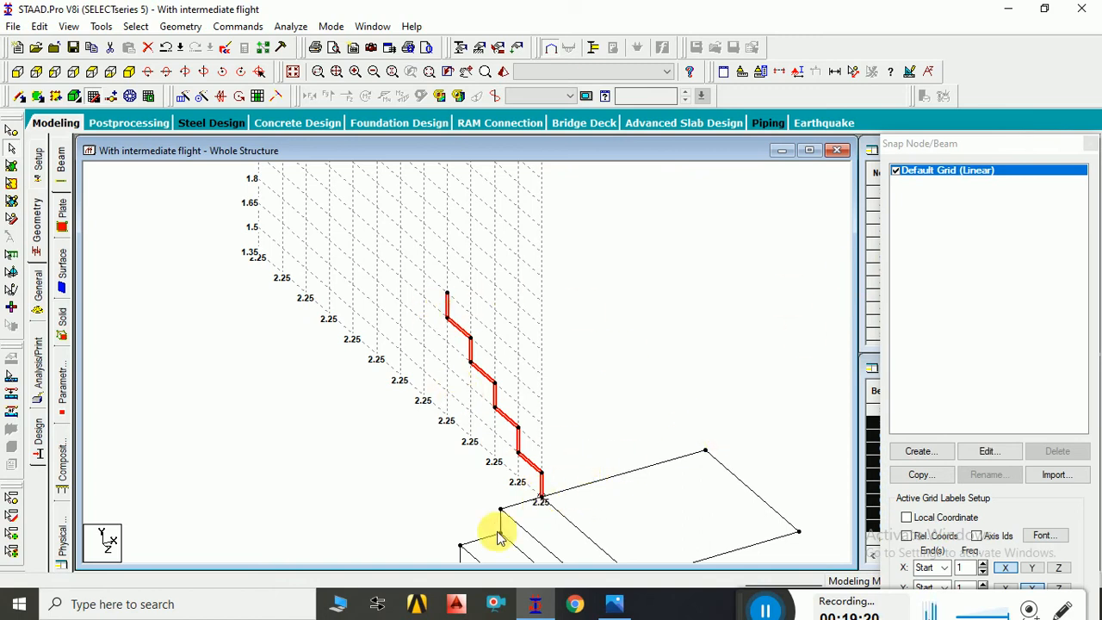
pyautogui.click(187, 96)
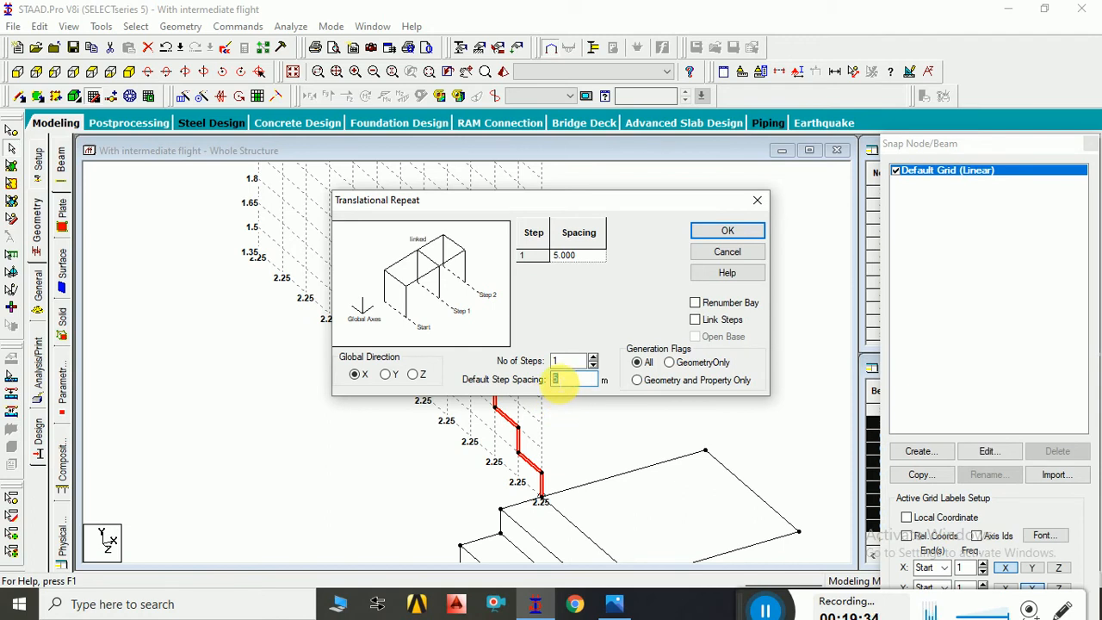
pyautogui.click(695, 320)
pyautogui.click(728, 231)
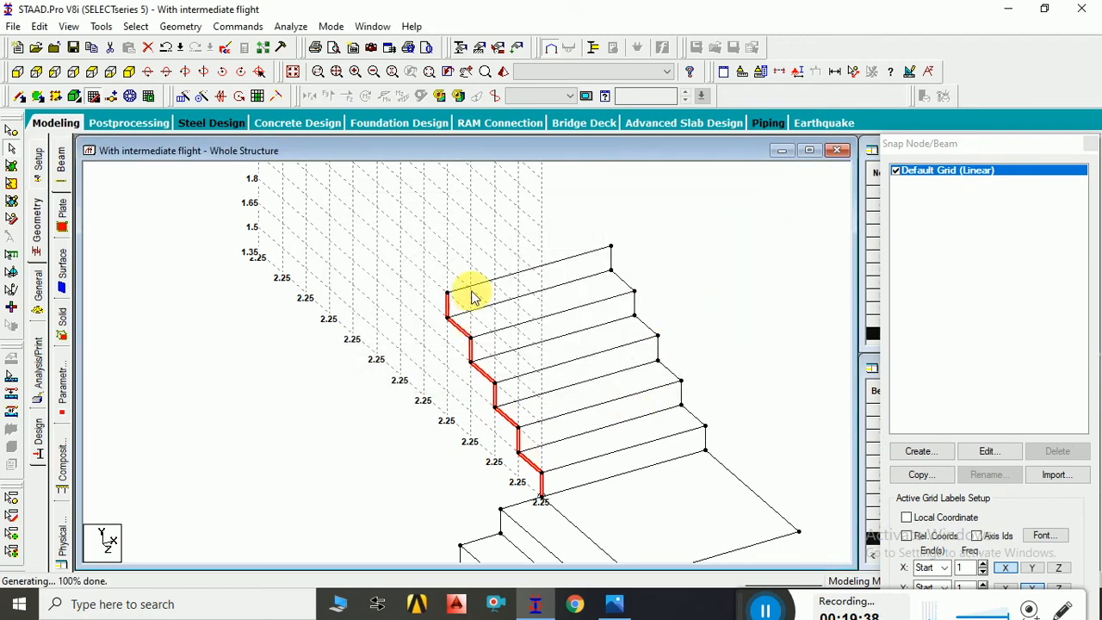
pyautogui.click(708, 351)
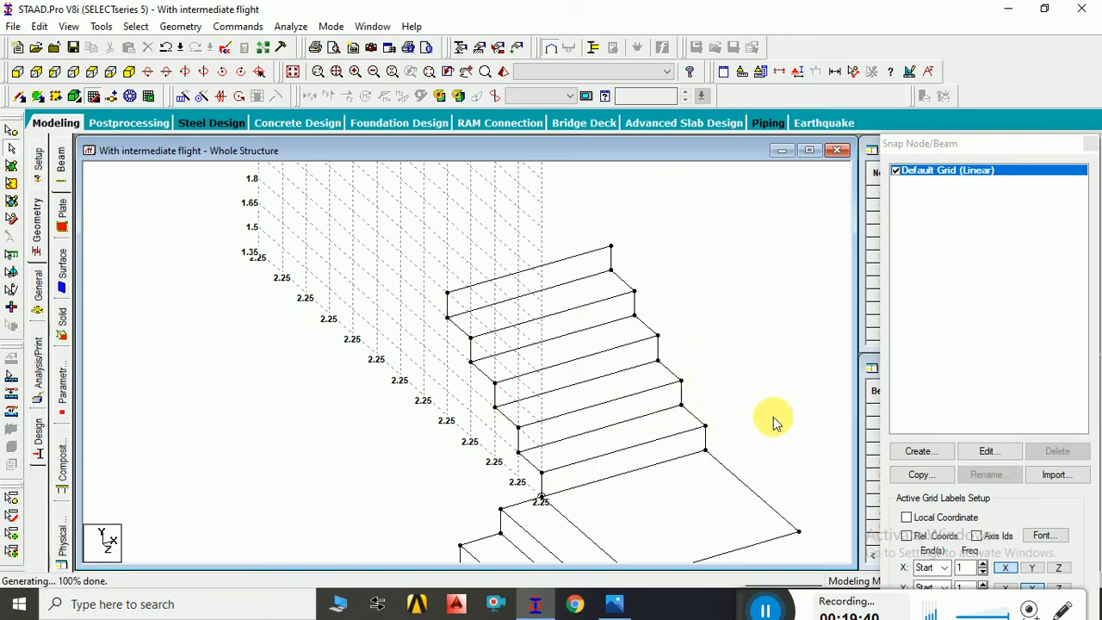
# Inspect the first flight, landing and intermediate flight in the 3D rendered view, and close that view.
pyautogui.moveTo(773, 417); pyautogui.dragTo(742, 269, button='middle')
pyautogui.scroll(-2, 711, 336)
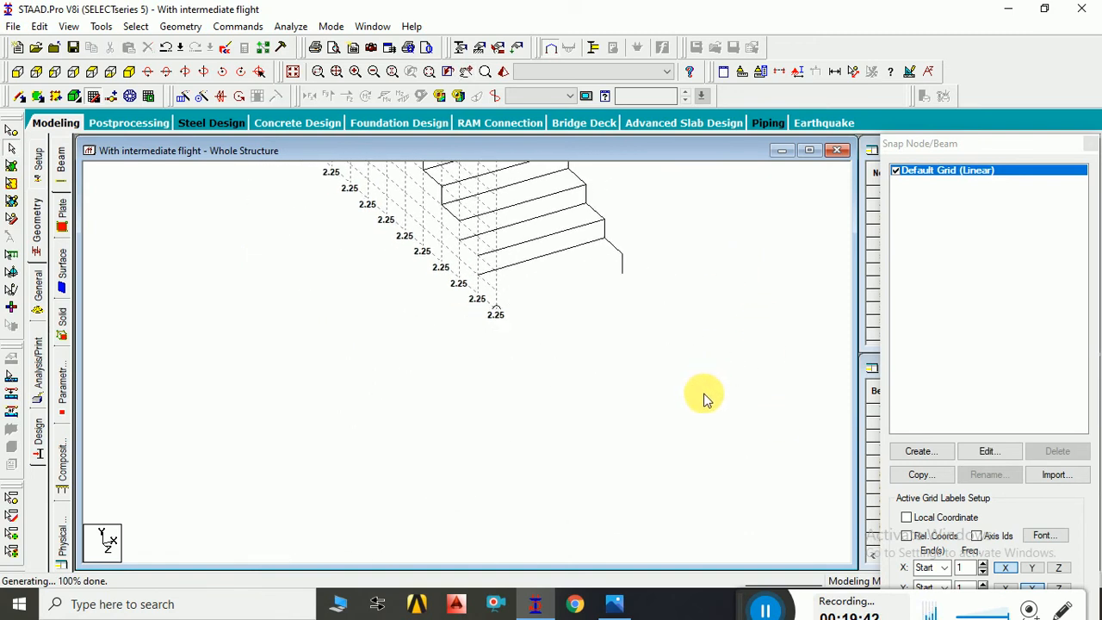
pyautogui.scroll(-1, 704, 396)
pyautogui.scroll(3, 690, 431)
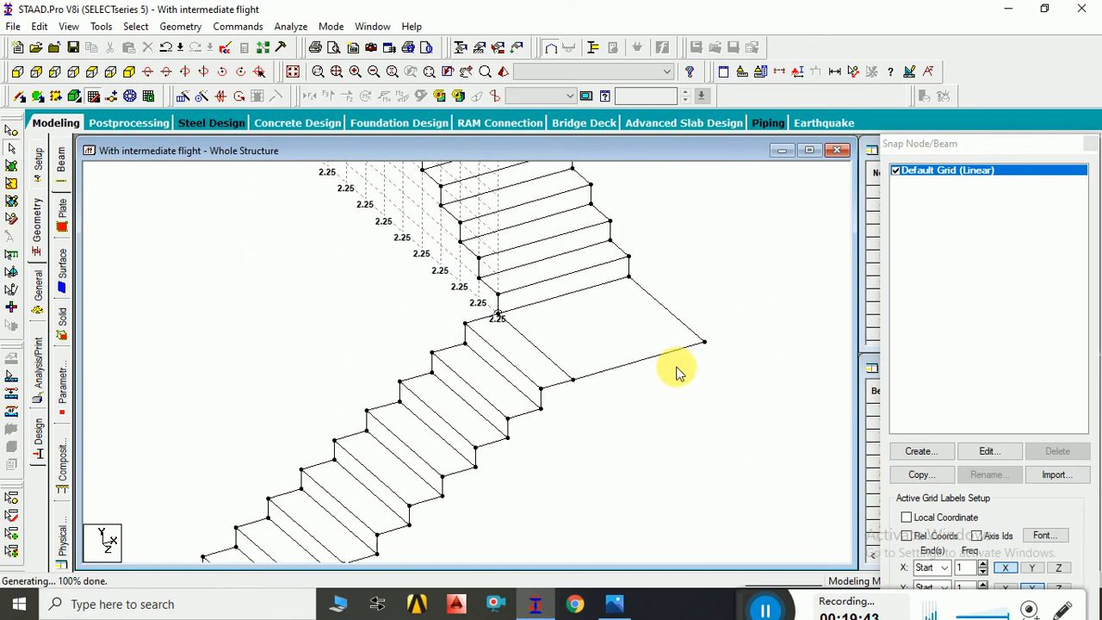
pyautogui.click(504, 74)
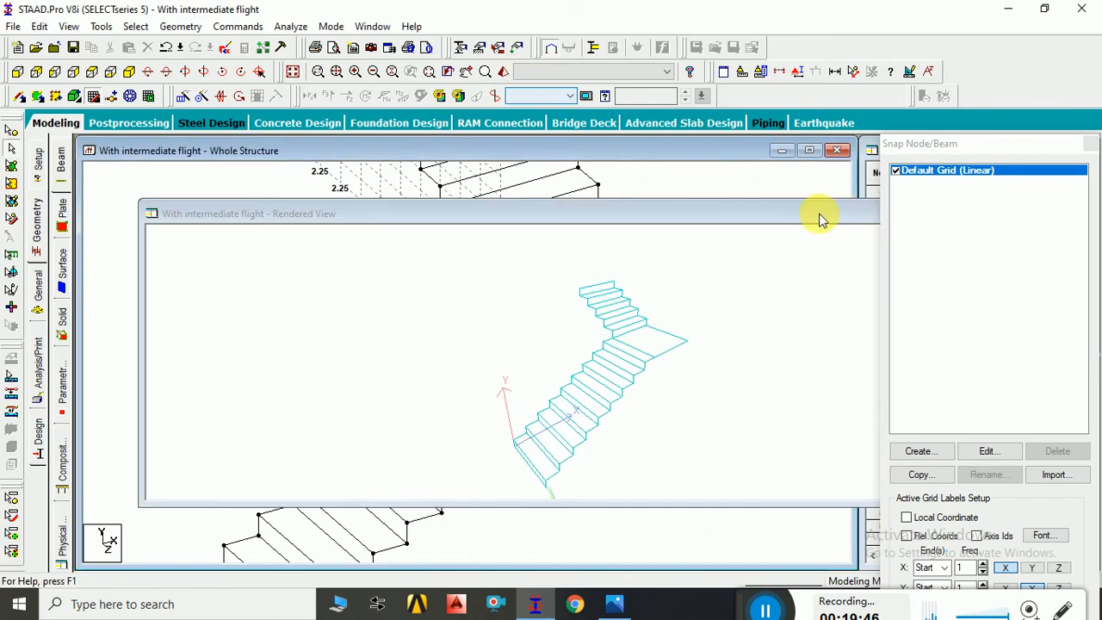
pyautogui.scroll(3, 696, 362)
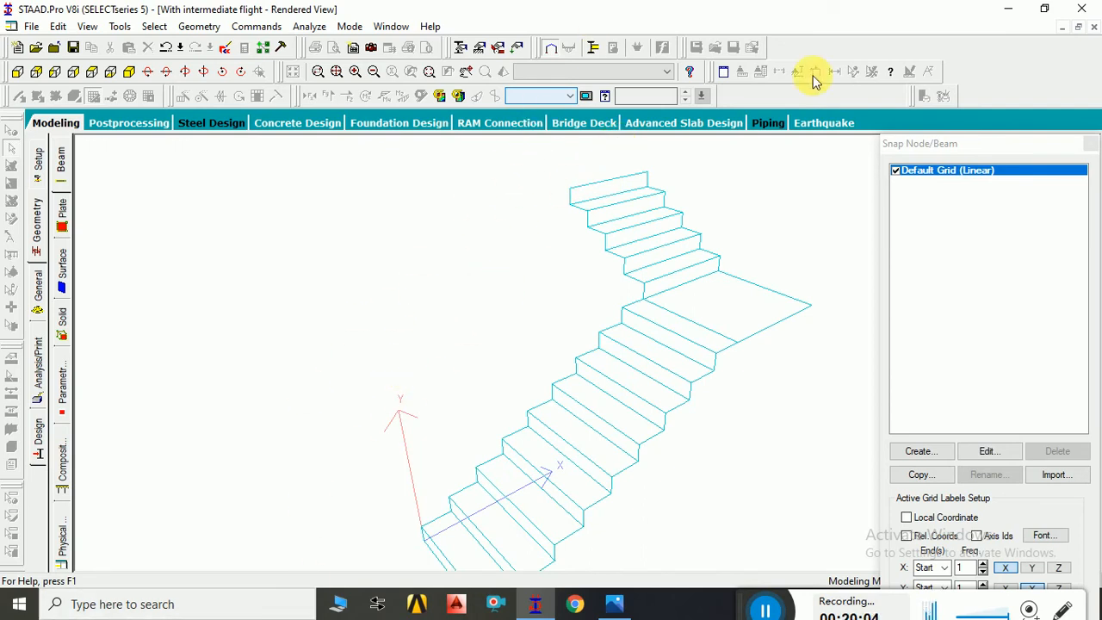
pyautogui.click(1094, 28)
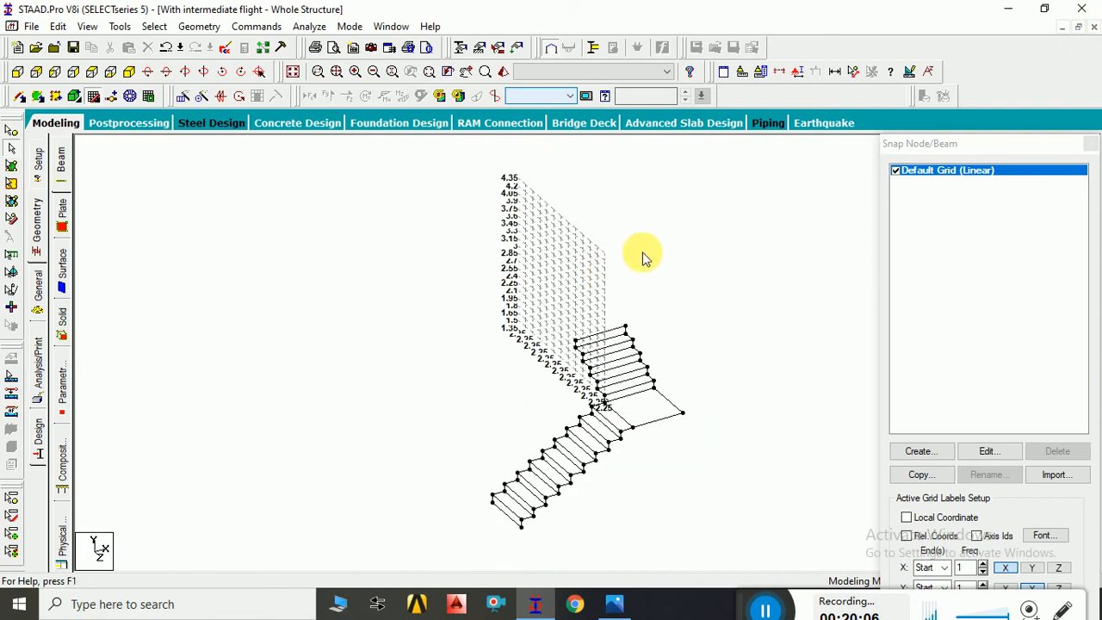
# Move the default grid's origin to the intermediate flight's top node at X 2.25, Y 2.1, Z -1 and set its Y-Y angle to 0.
pyautogui.click(990, 452)
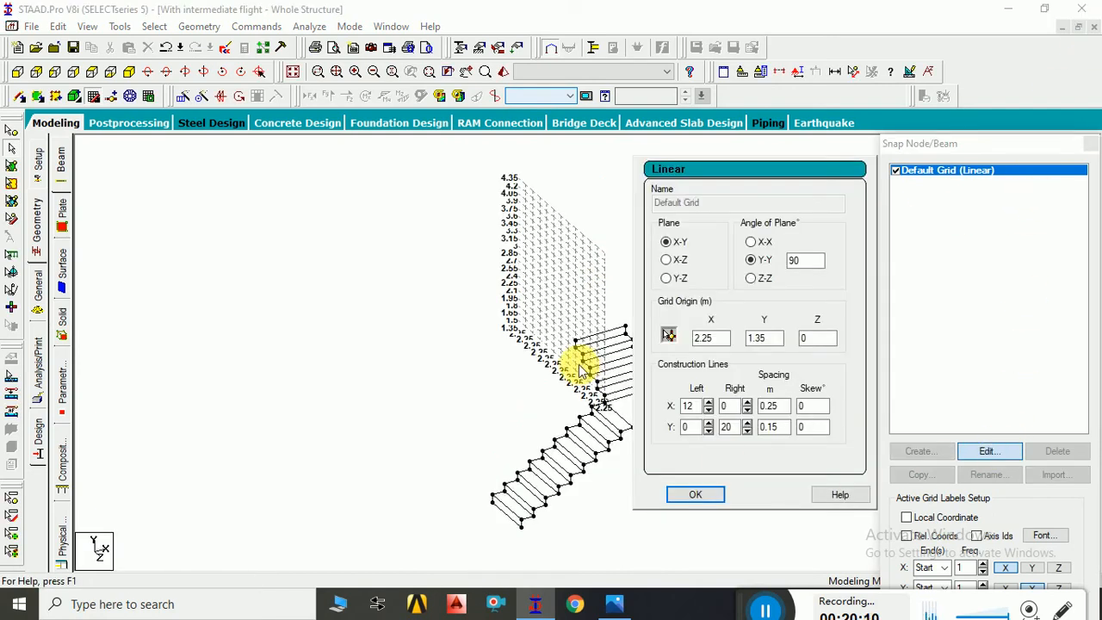
pyautogui.scroll(3, 551, 402)
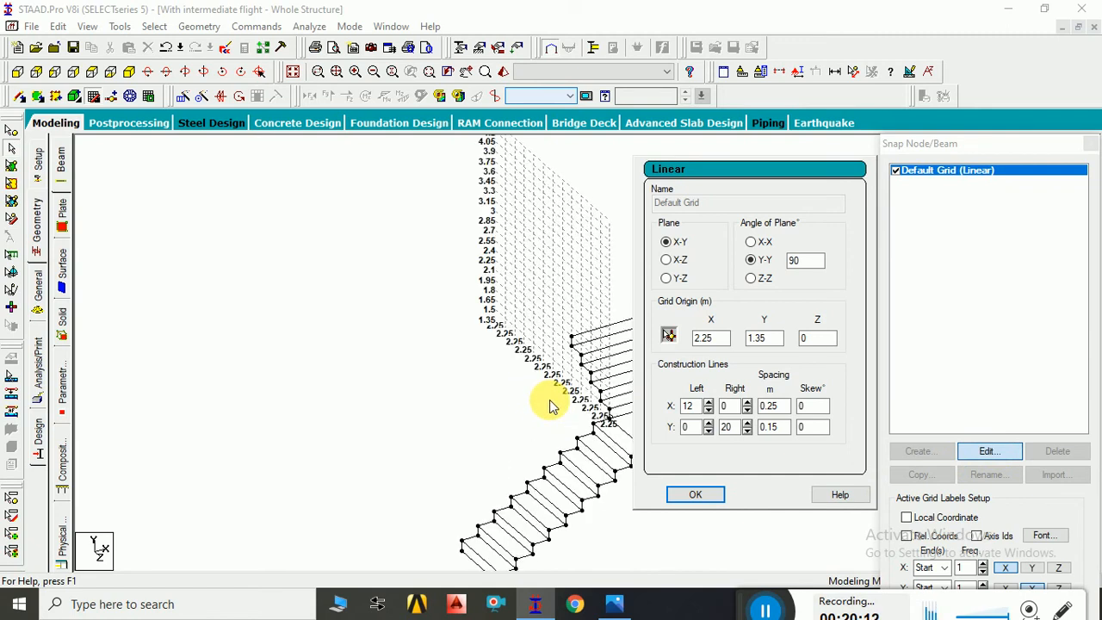
pyautogui.scroll(2, 551, 402)
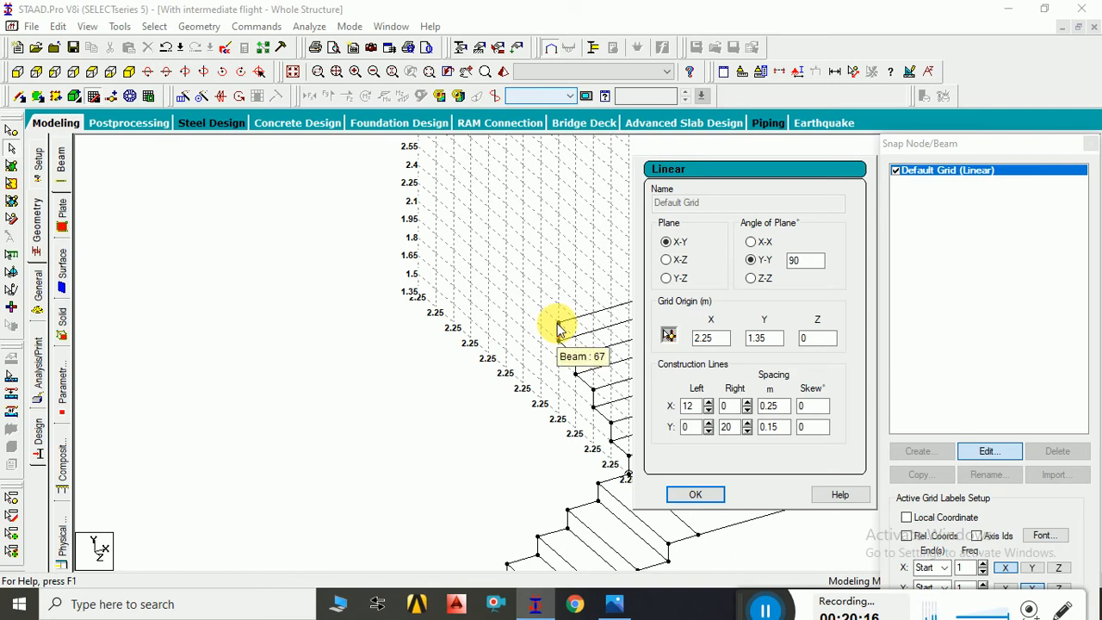
pyautogui.click(670, 335)
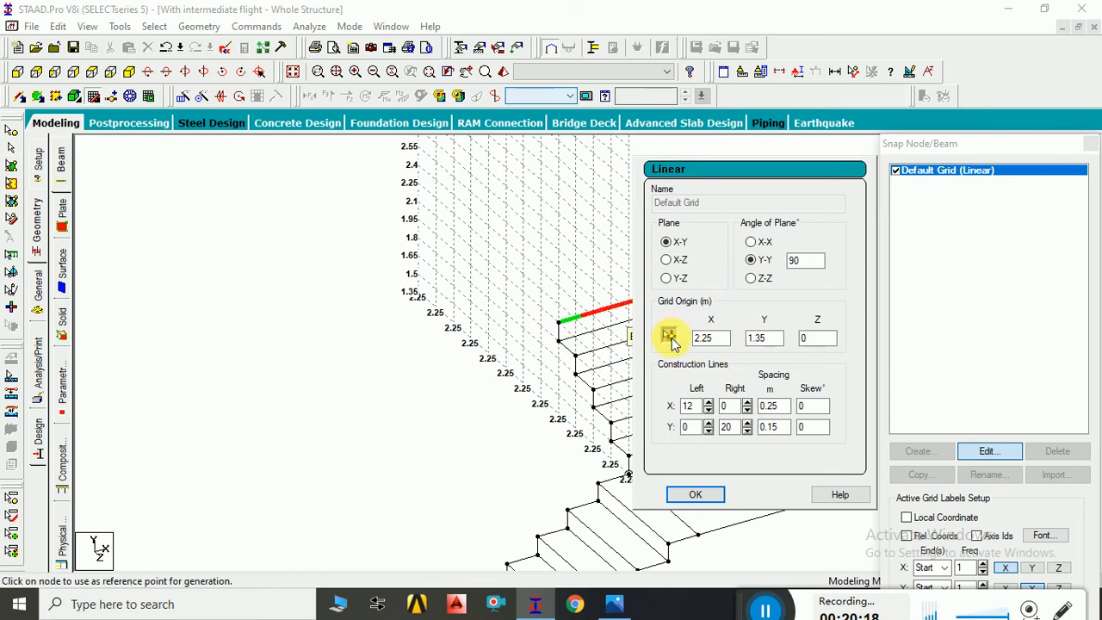
pyautogui.click(561, 324)
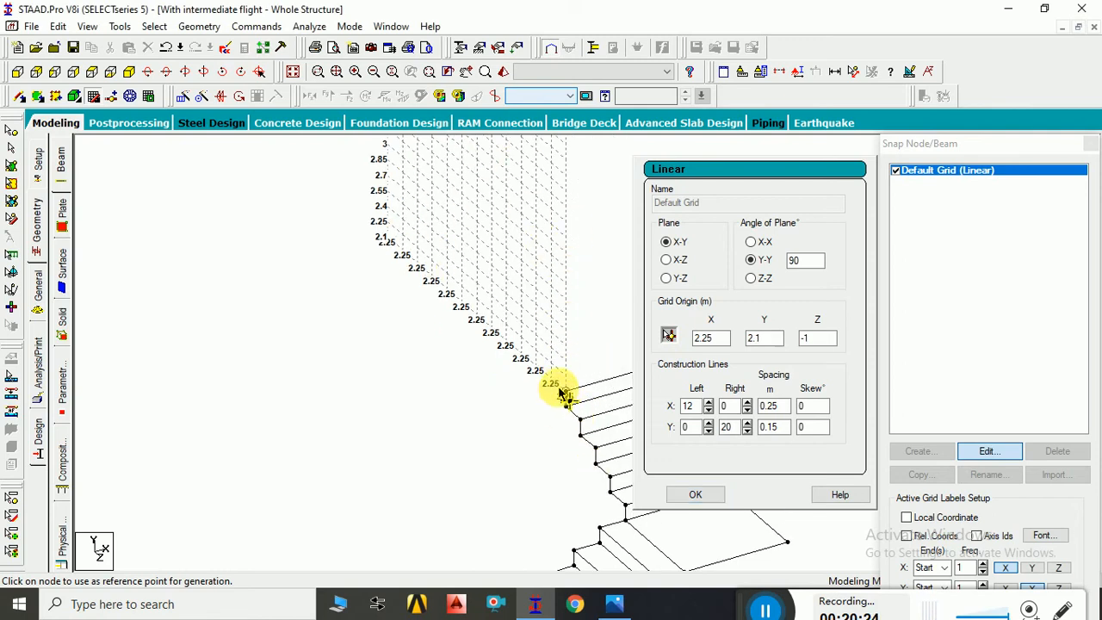
pyautogui.doubleClick(794, 262)
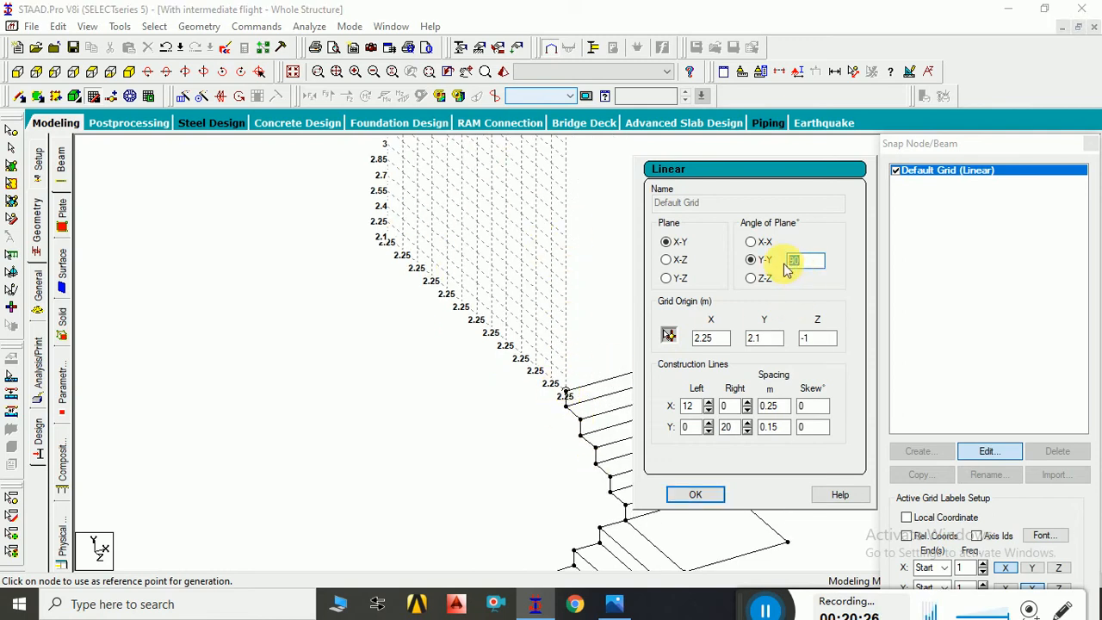
pyautogui.write('0')
pyautogui.click(706, 499)
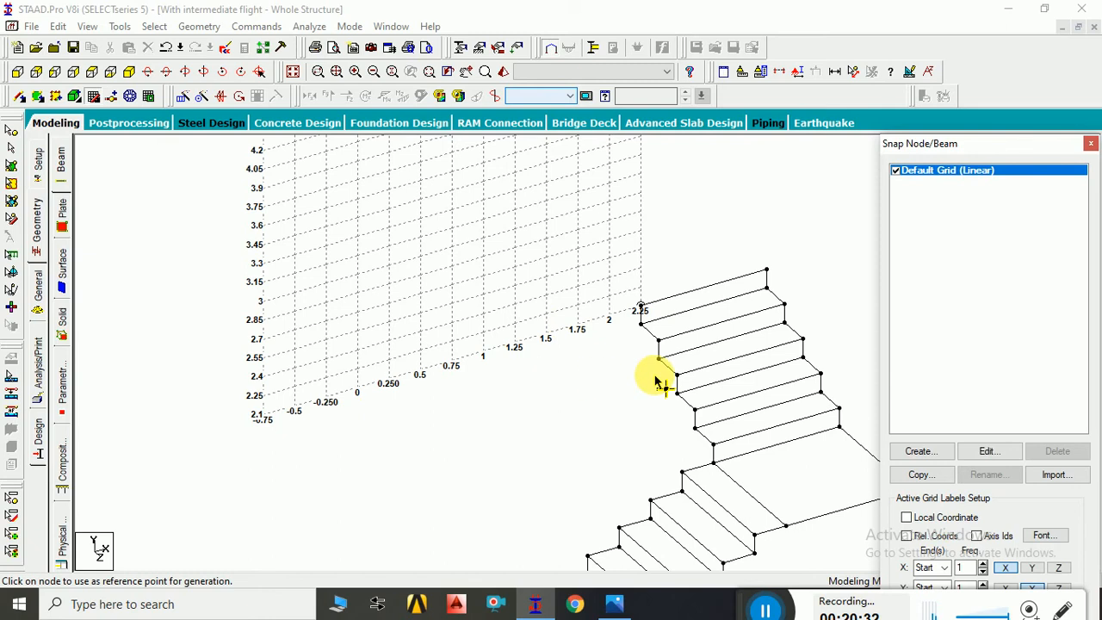
pyautogui.click(989, 452)
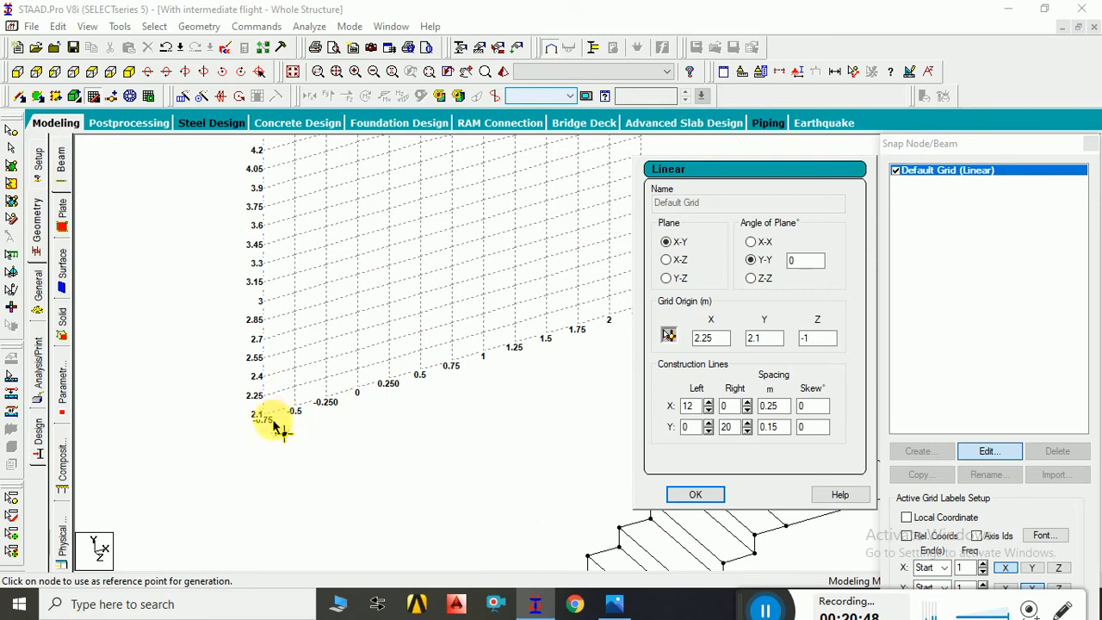
pyautogui.click(711, 497)
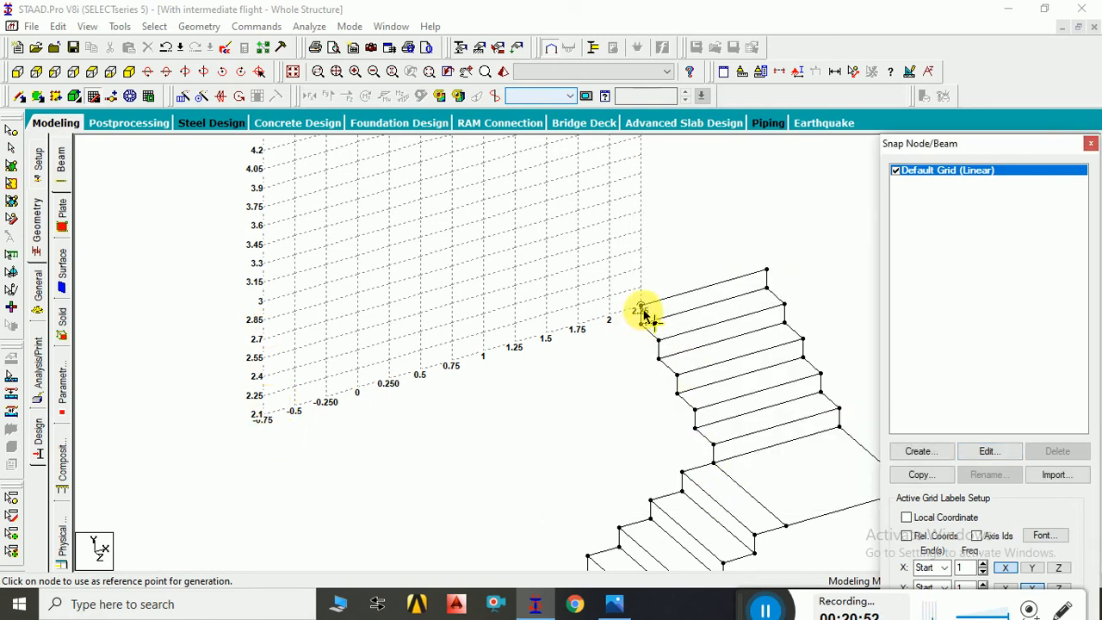
# Draw the upper flight's stepped beams from the grid origin up to X 0.75, with six 0.15 m risers and six 0.25 m treads.
pyautogui.click(93, 97)
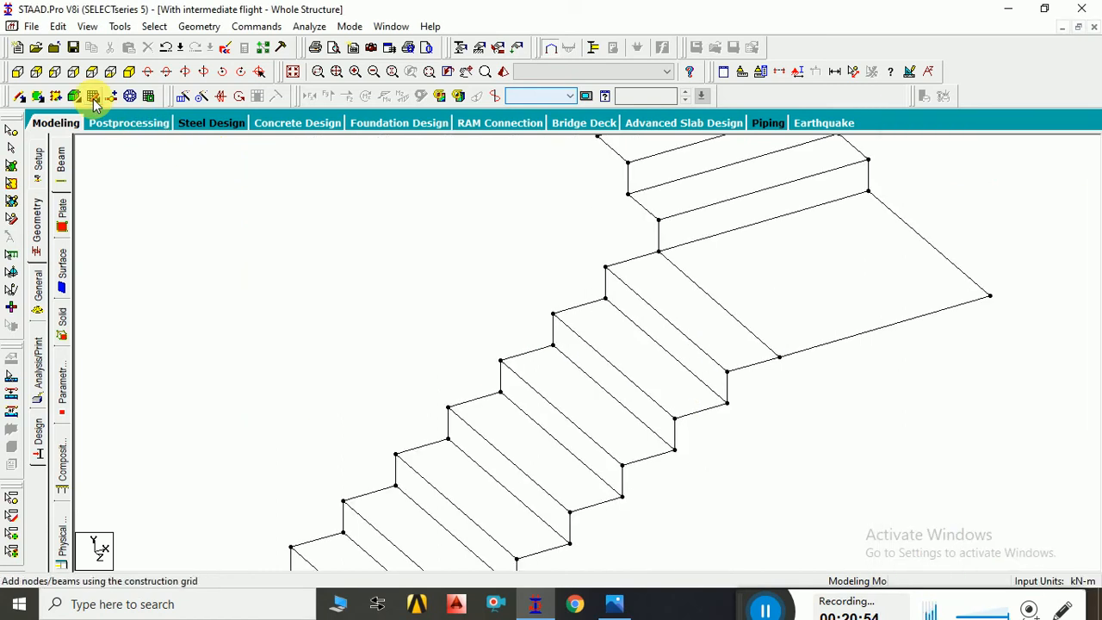
pyautogui.click(93, 97)
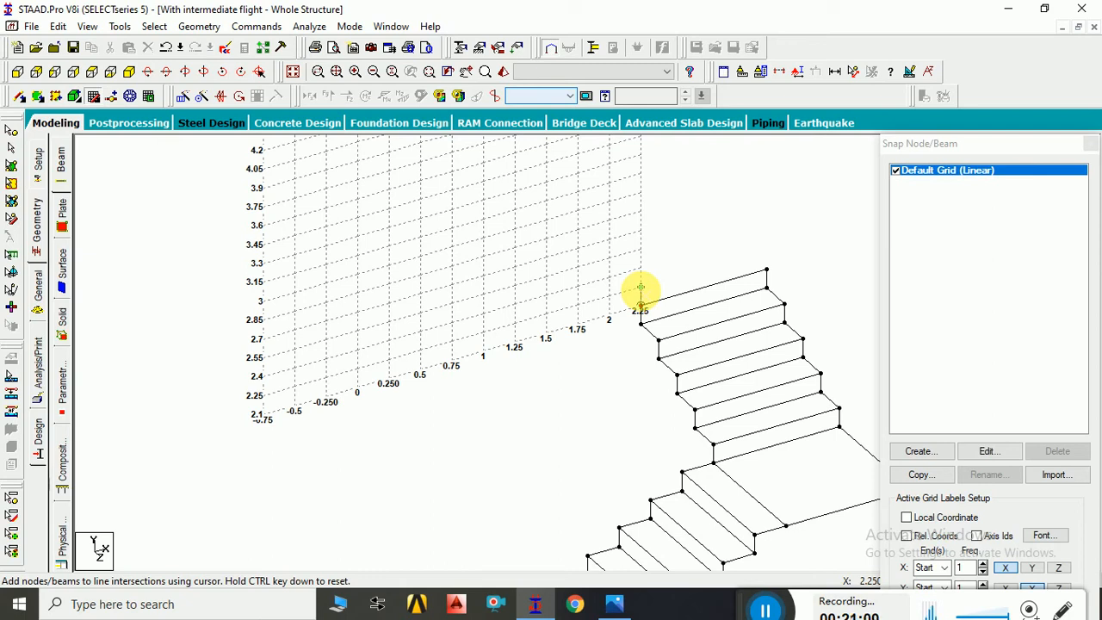
pyautogui.click(640, 287)
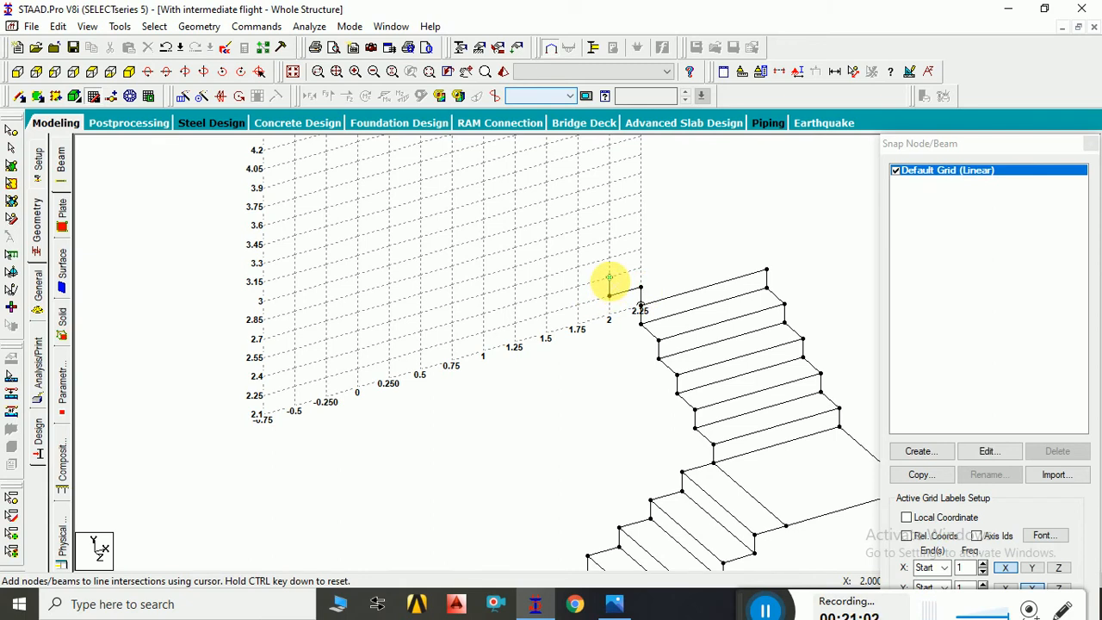
pyautogui.click(578, 285)
pyautogui.click(578, 268)
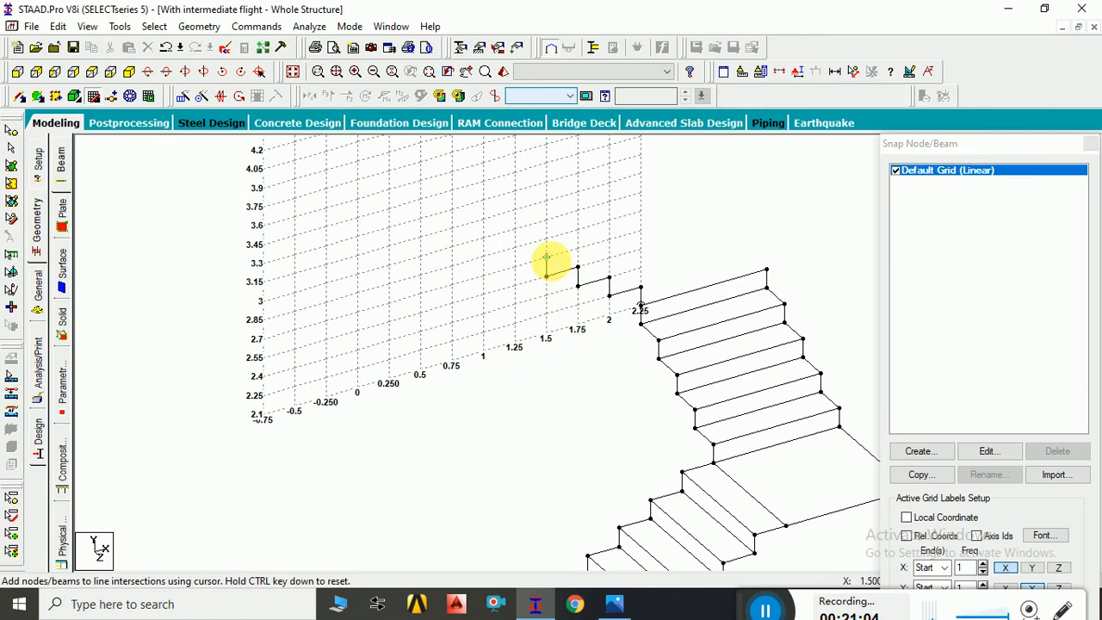
pyautogui.click(546, 256)
pyautogui.click(515, 266)
pyautogui.click(515, 247)
pyautogui.click(483, 256)
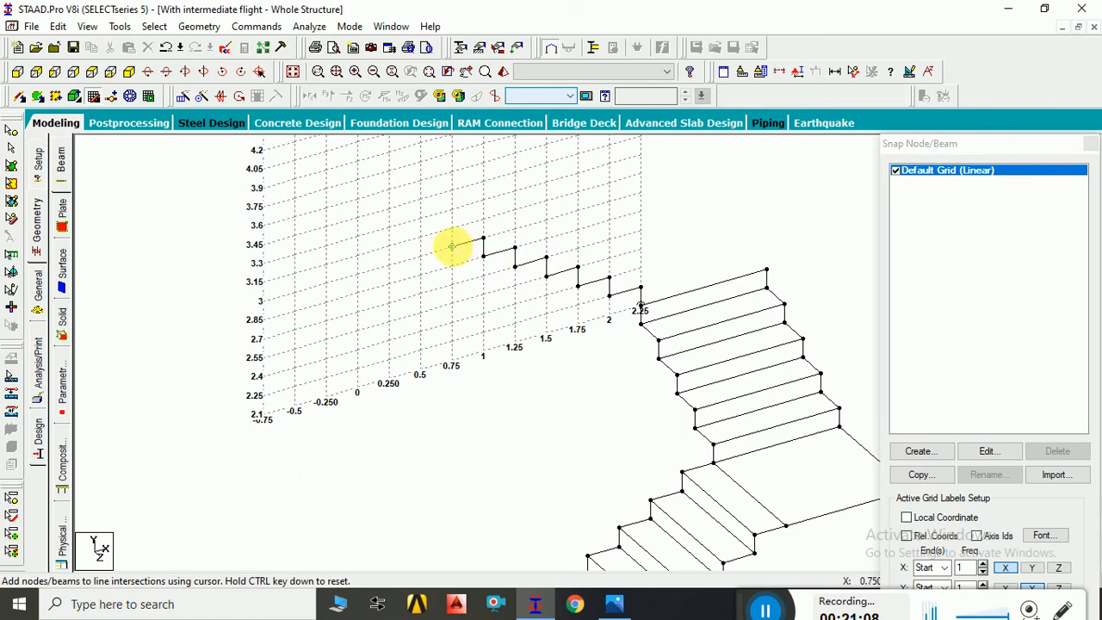
pyautogui.press('Escape')
# Repeat the upper flight's stepped beams and the adjoining landing-edge beam once along global Z at -1 m spacing, with linked steps.
pyautogui.moveTo(422, 216); pyautogui.dragTo(660, 293)
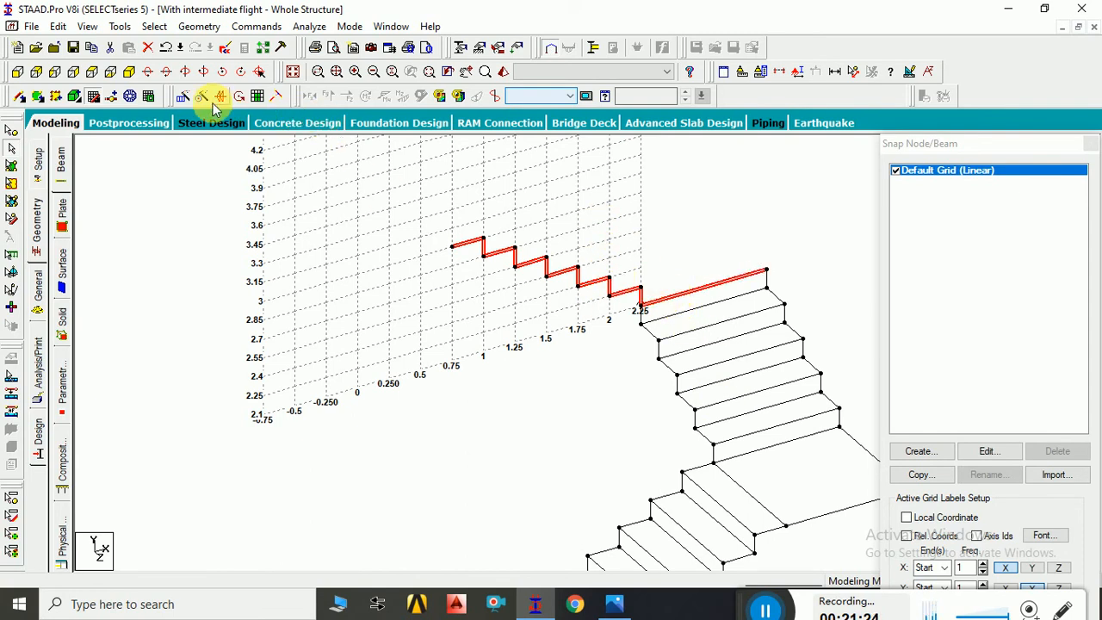
pyautogui.click(183, 96)
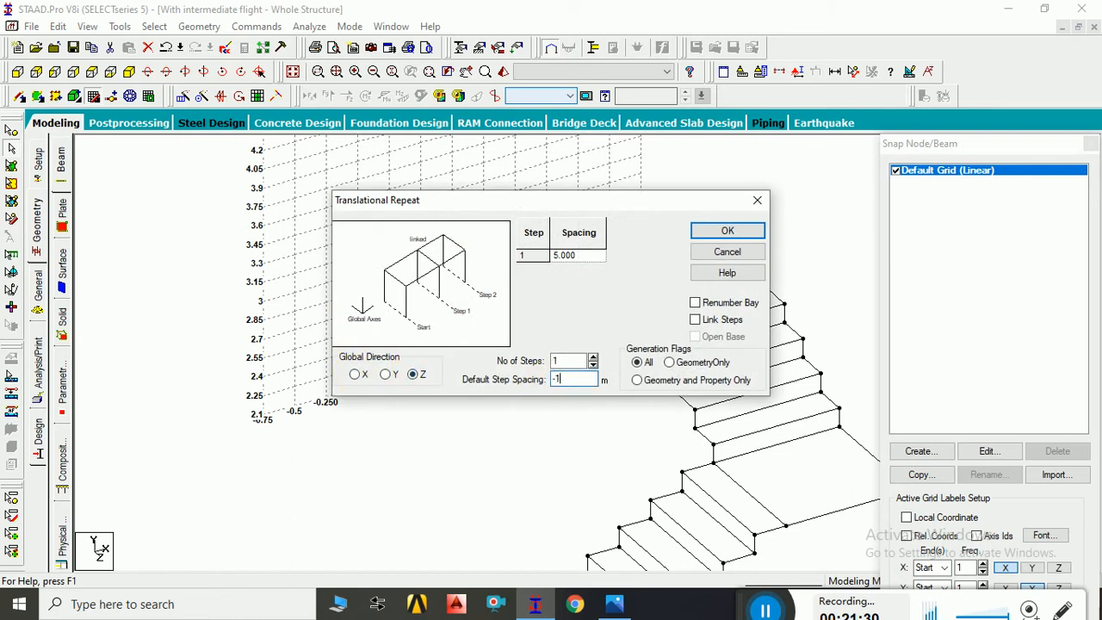
pyautogui.click(728, 232)
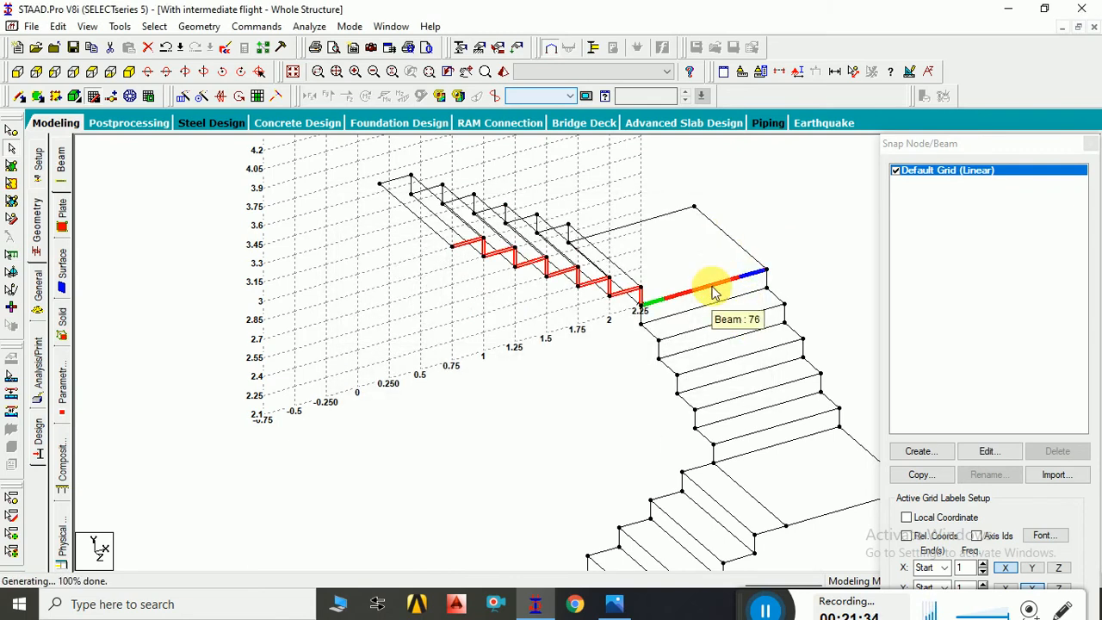
pyautogui.click(711, 293)
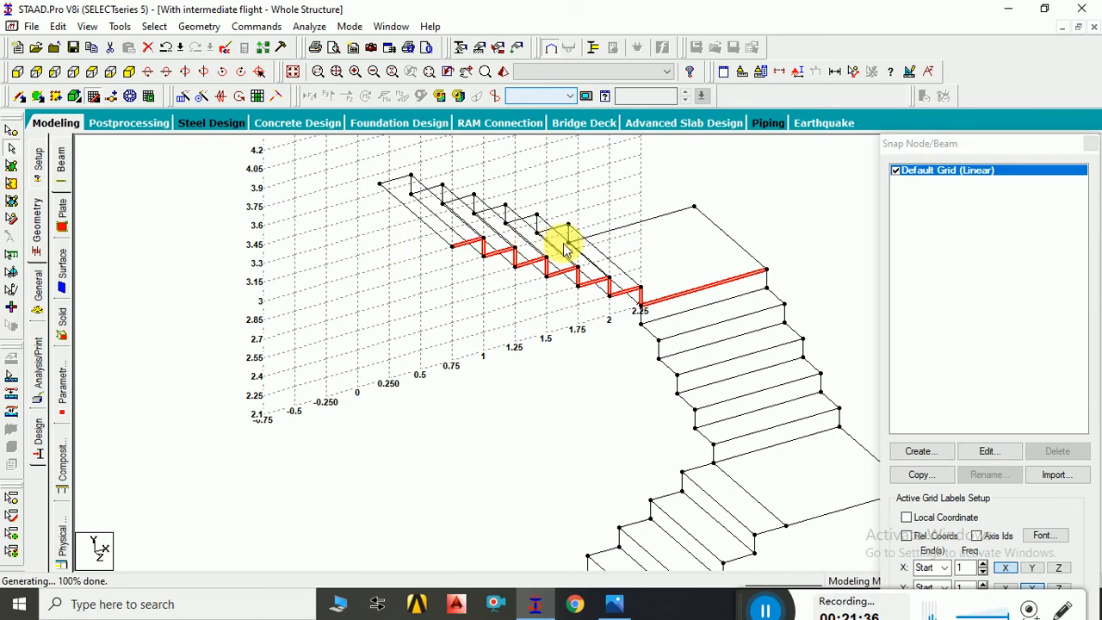
pyautogui.click(569, 419)
# Examine the whole staircase from different angles in the 3D rendered view, checking all three flights and both landings, and return to the wireframe model.
pyautogui.scroll(-1, 568, 418)
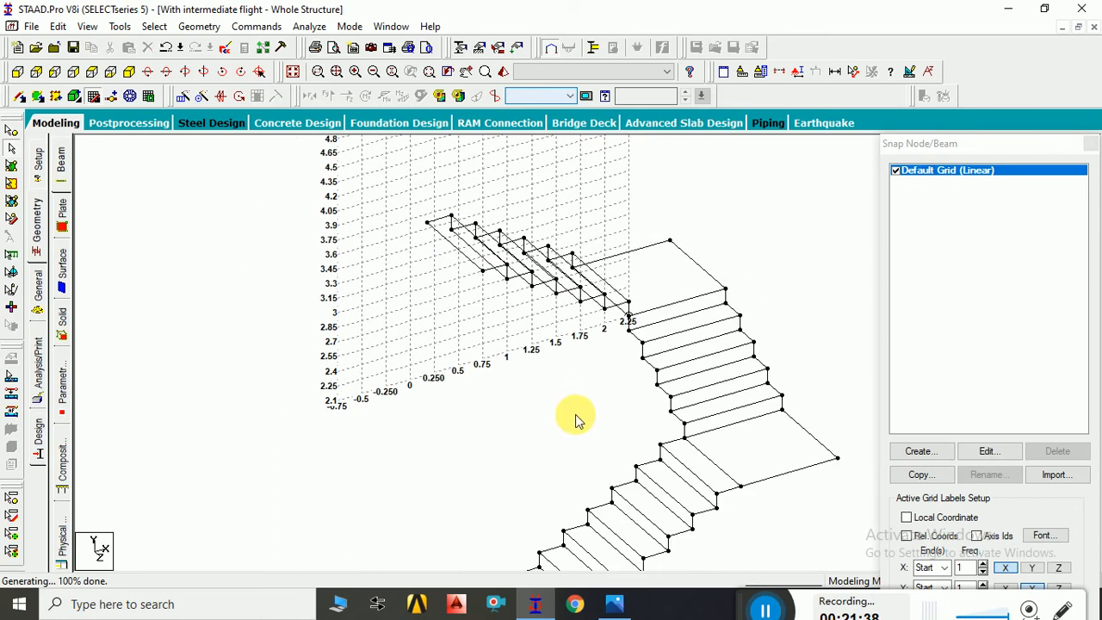
pyautogui.scroll(-1, 579, 419)
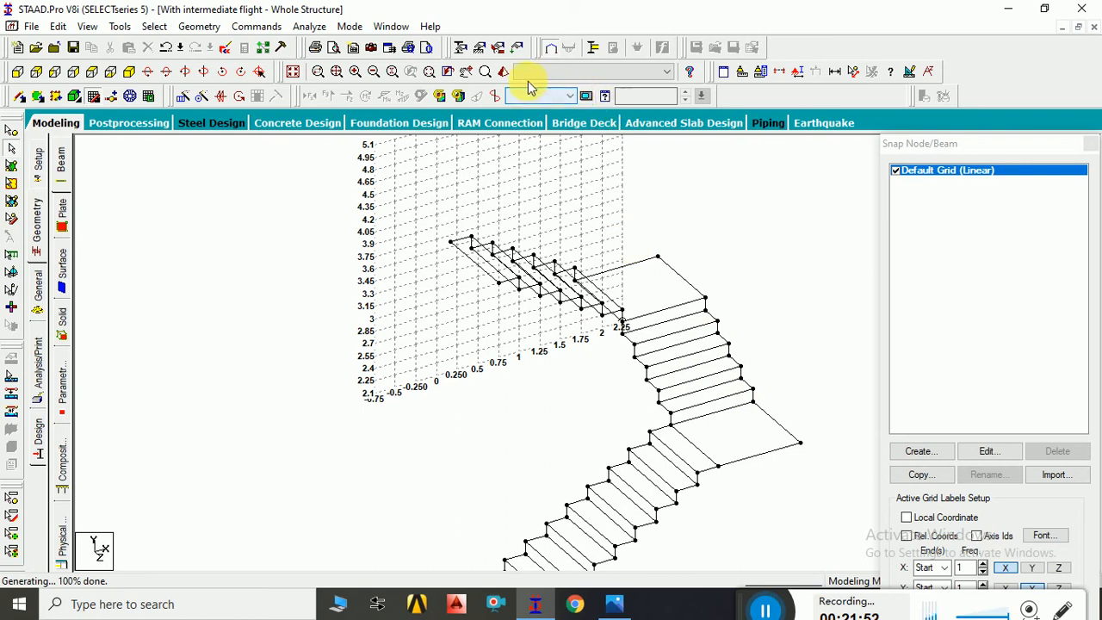
pyautogui.click(503, 72)
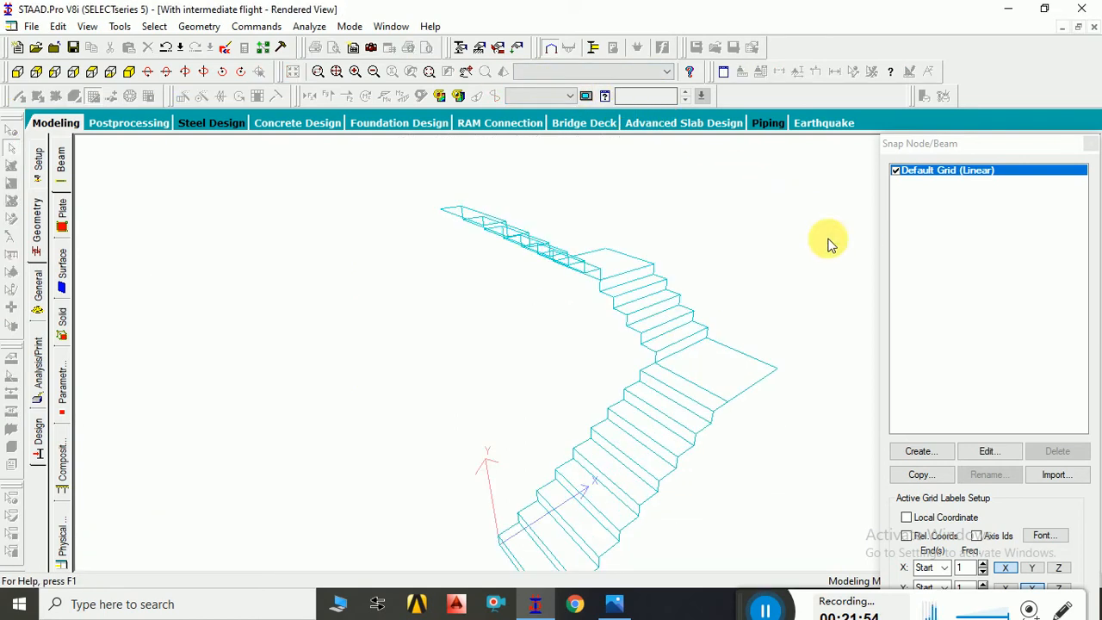
pyautogui.moveTo(671, 476); pyautogui.dragTo(527, 451, button='middle')
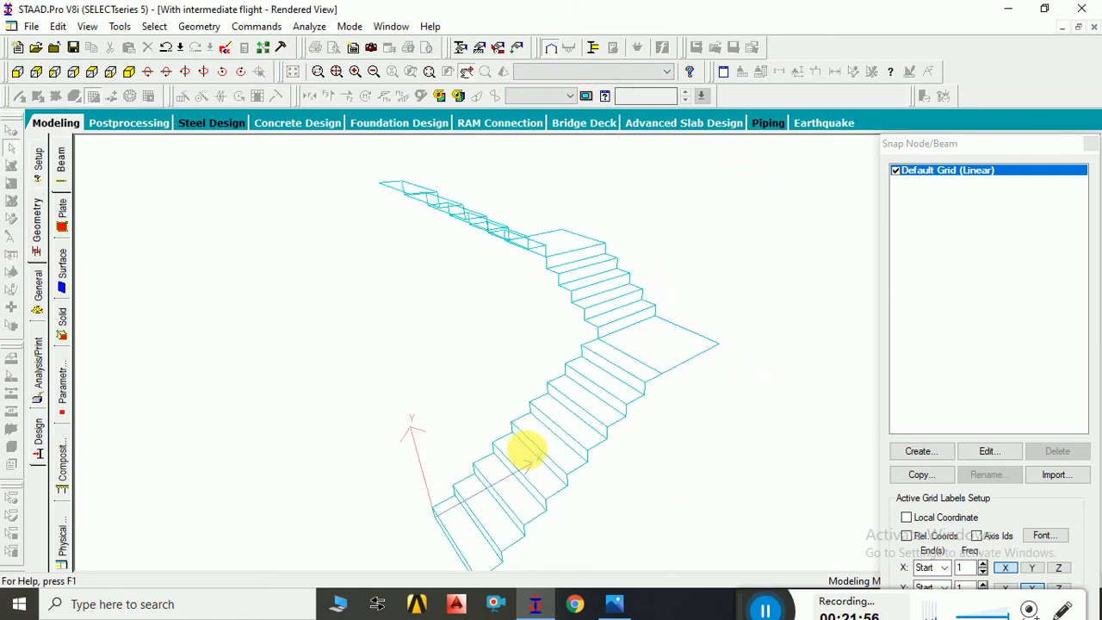
pyautogui.moveTo(526, 450); pyautogui.dragTo(414, 464)
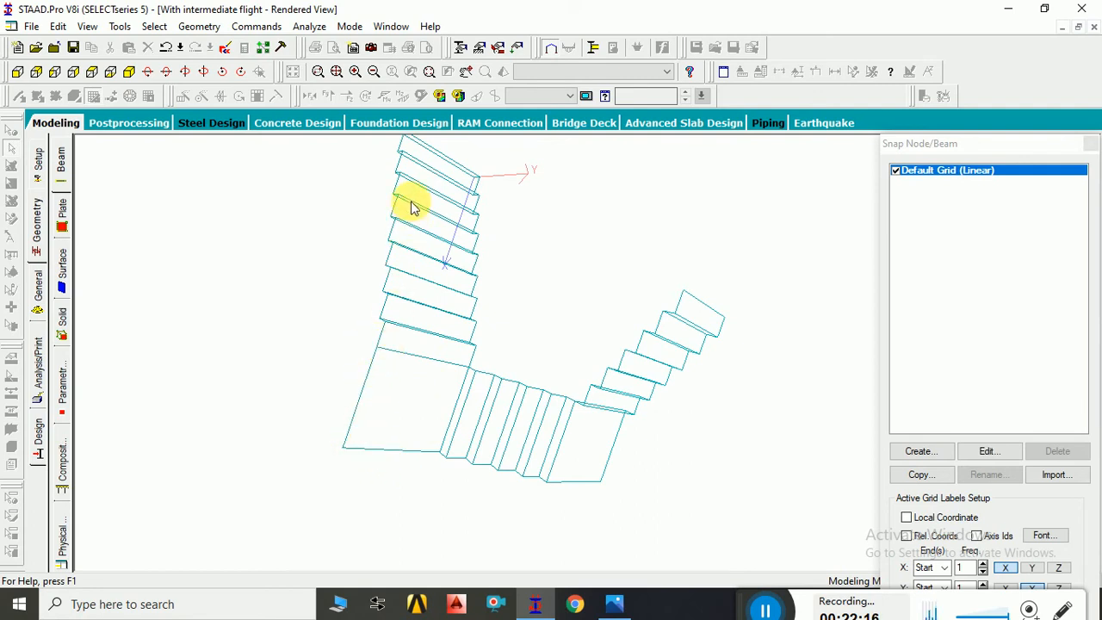
pyautogui.click(616, 338)
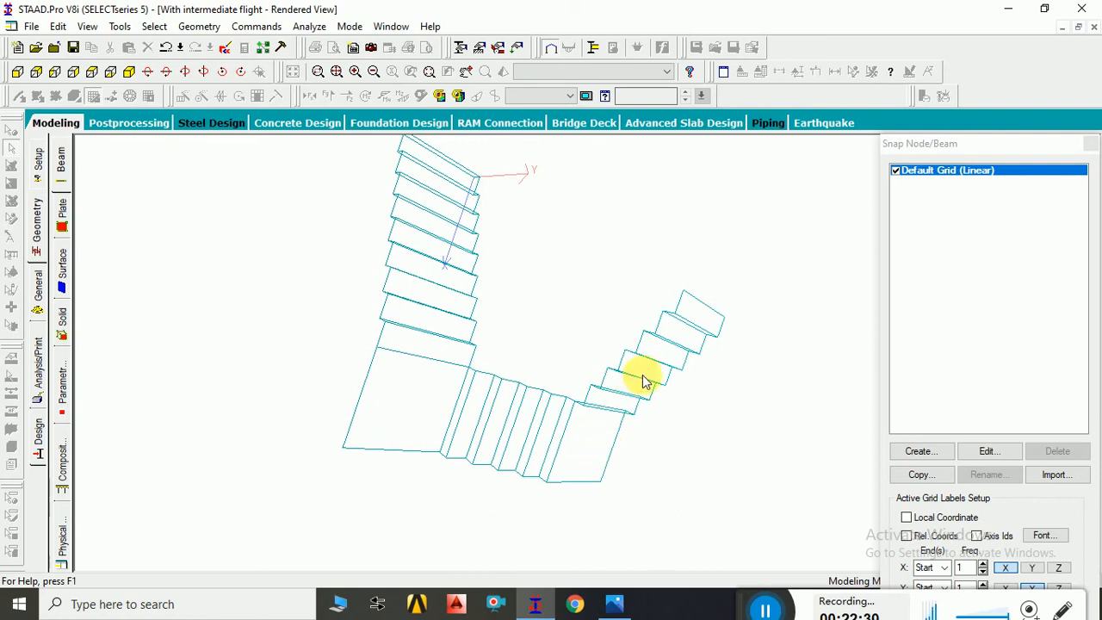
pyautogui.click(1093, 27)
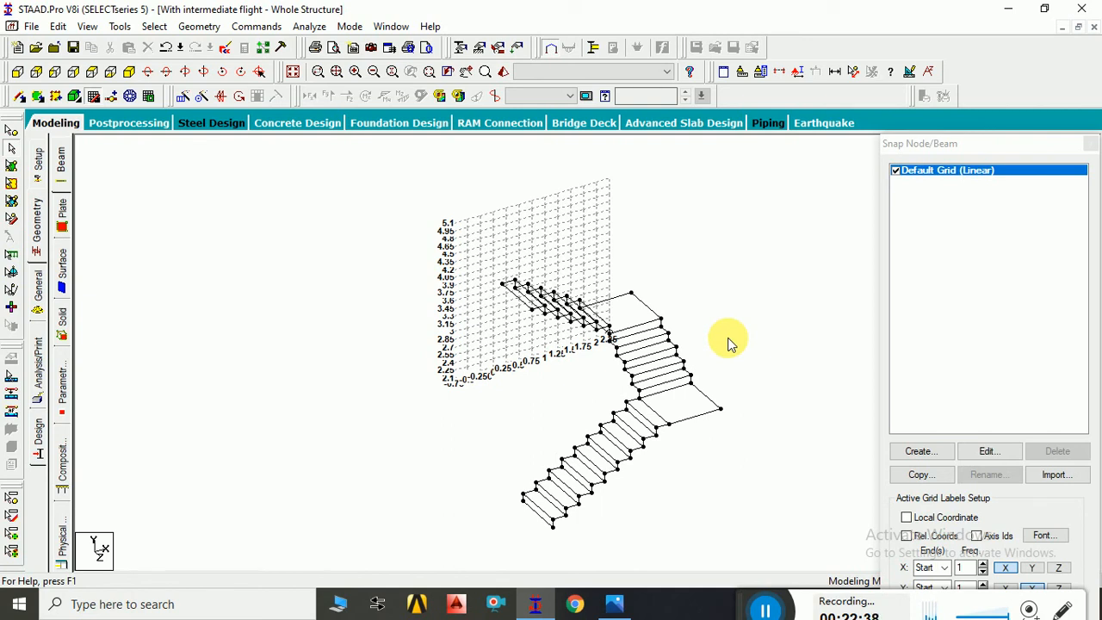
pyautogui.scroll(4, 731, 344)
pyautogui.scroll(-3, 732, 343)
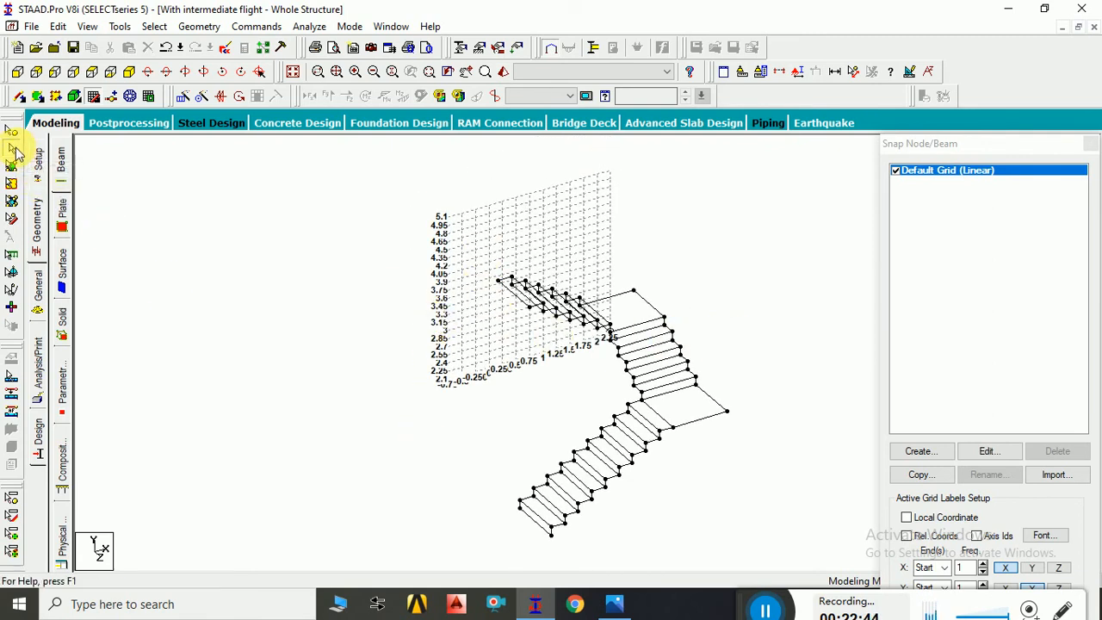
# Fill all the enclosed beam panels of the staircase's flights and landings with plates and check them in the 3D rendered view.
pyautogui.hotkey('ctrl', 'a')
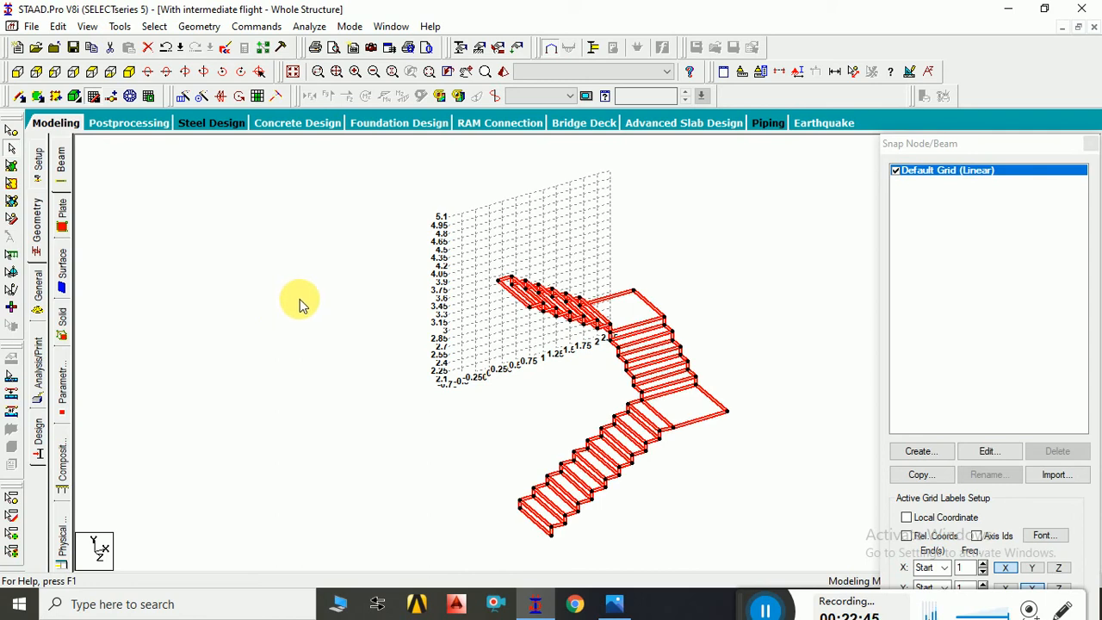
pyautogui.click(258, 94)
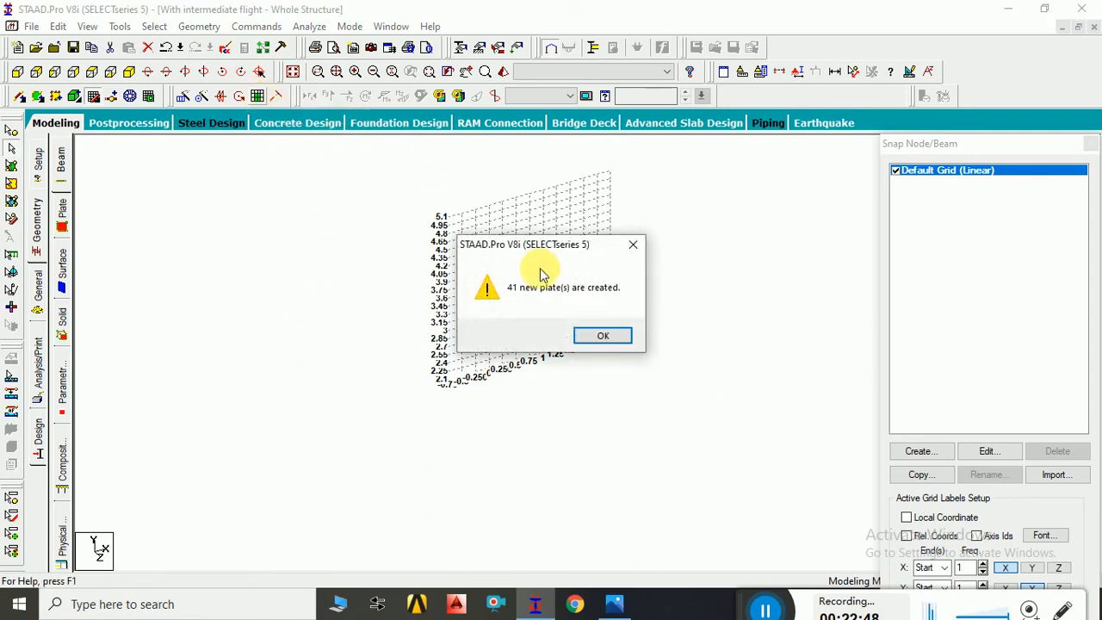
pyautogui.click(603, 336)
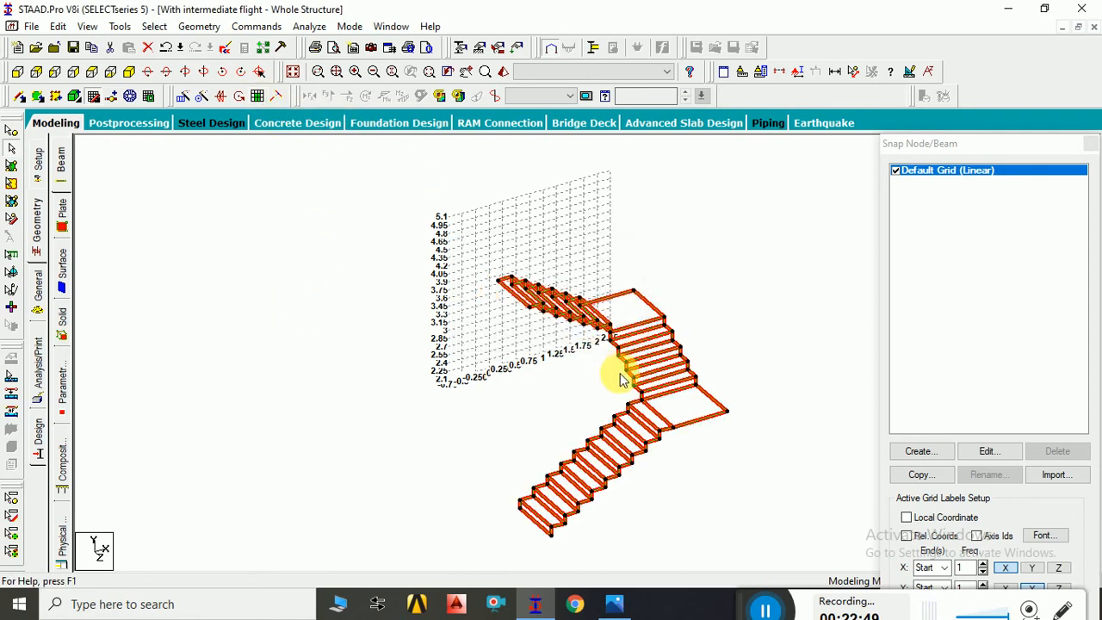
pyautogui.click(694, 292)
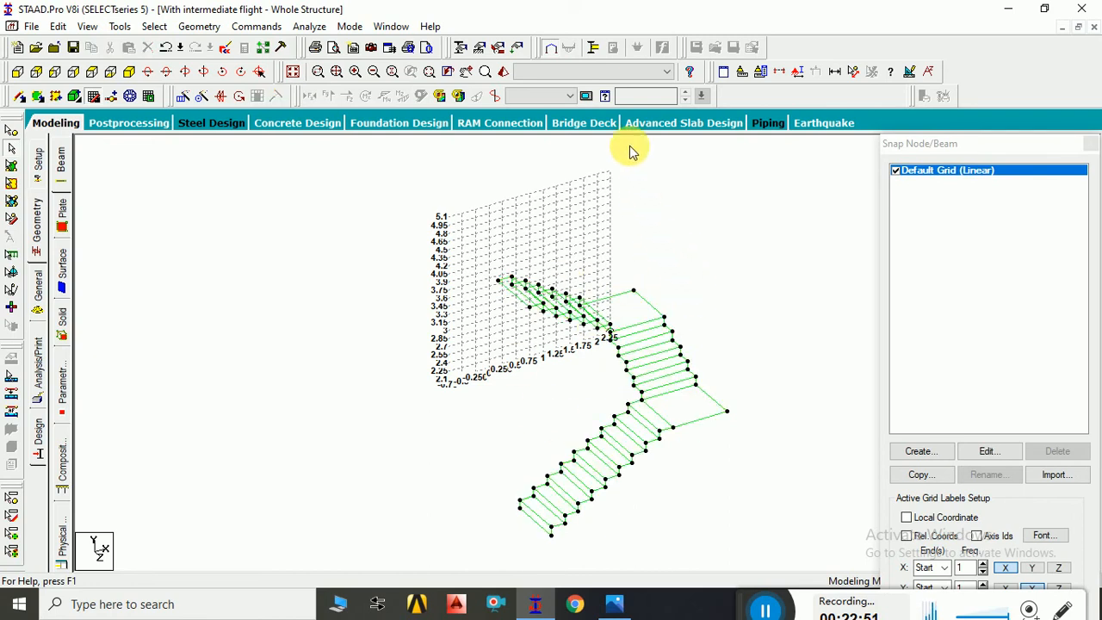
pyautogui.click(505, 73)
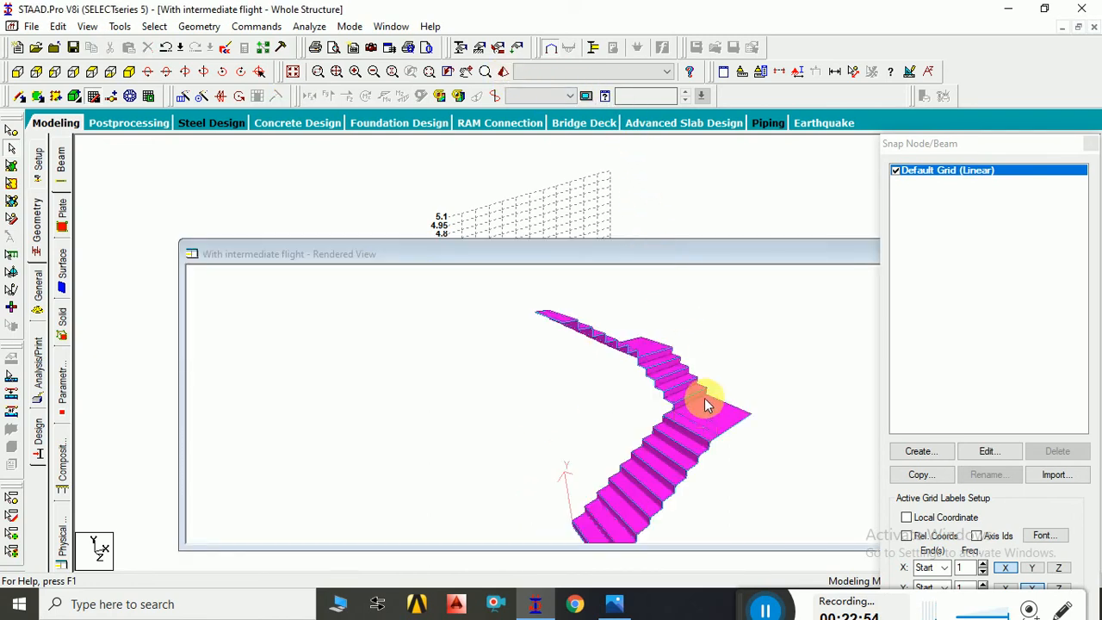
pyautogui.moveTo(706, 359); pyautogui.dragTo(769, 369)
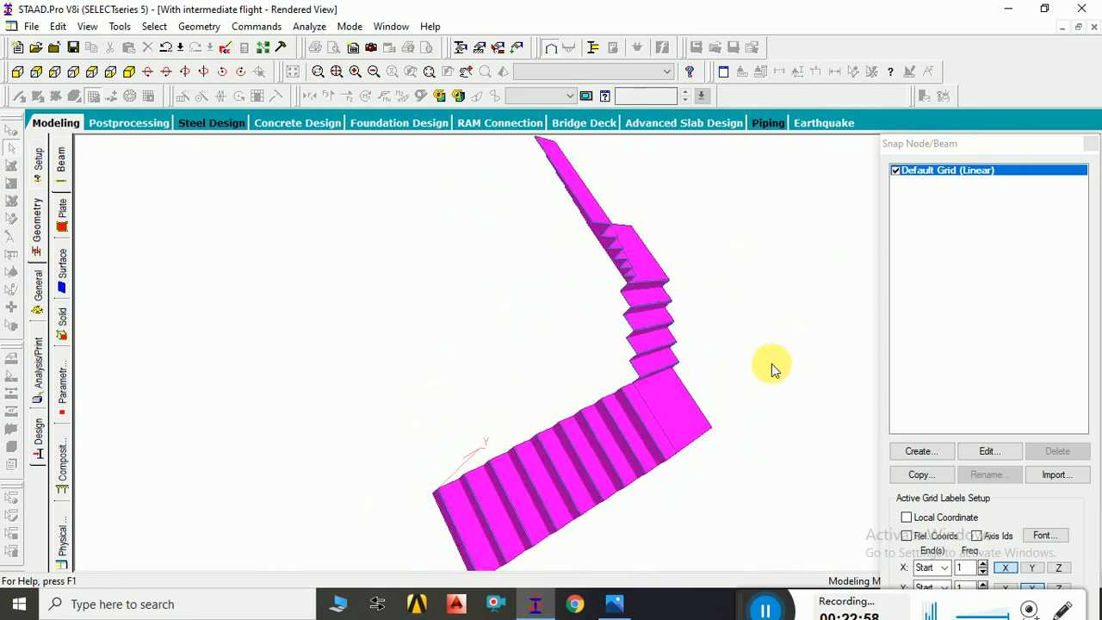
pyautogui.click(1094, 28)
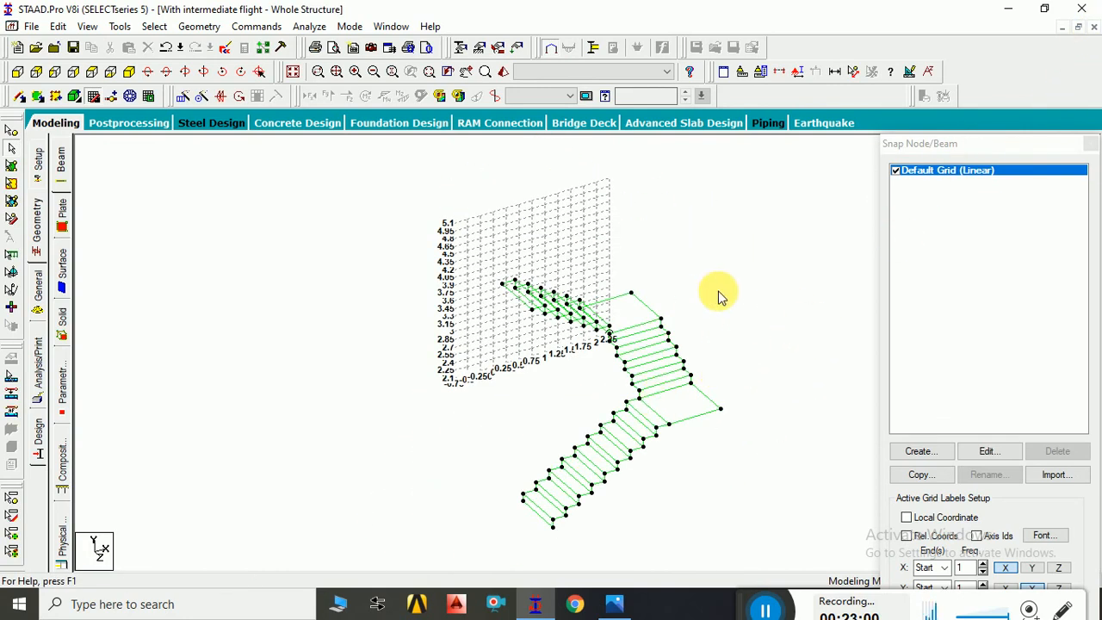
# Delete all the beams of the staircase, keeping only the plates of the three flights and both landings.
pyautogui.moveTo(472, 255); pyautogui.dragTo(731, 556)
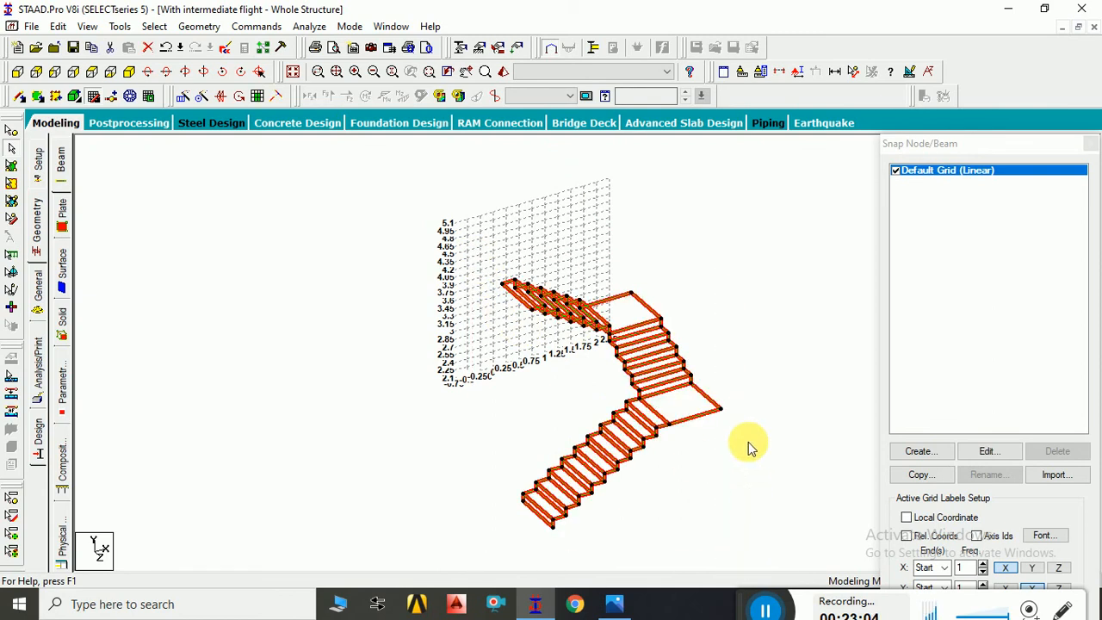
pyautogui.press('Delete')
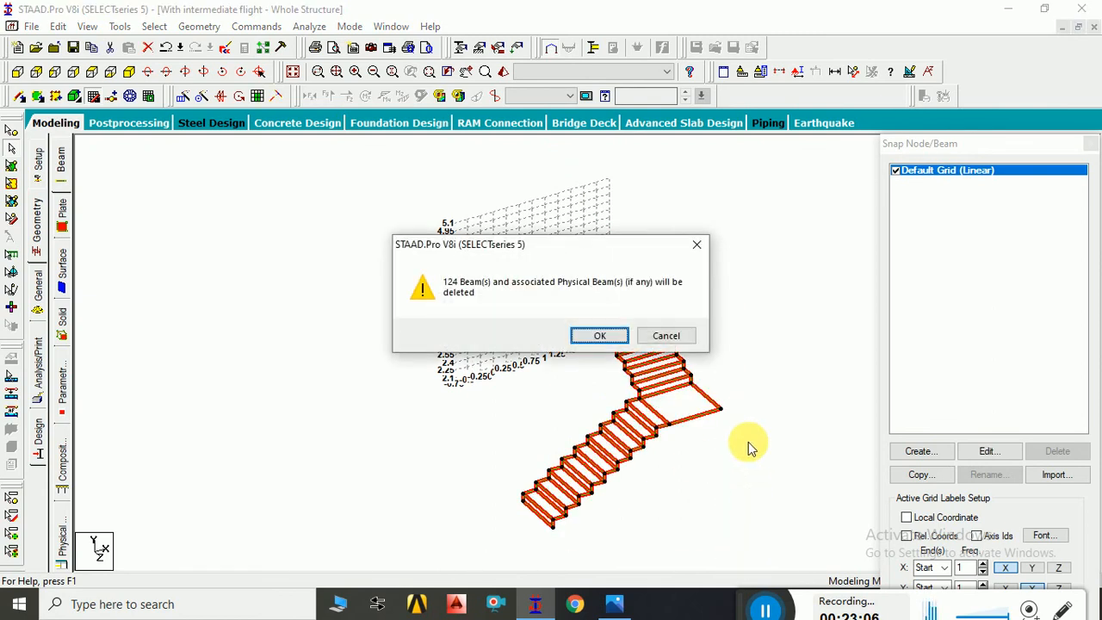
pyautogui.press('Return')
pyautogui.hotkey('ctrl', 'z')
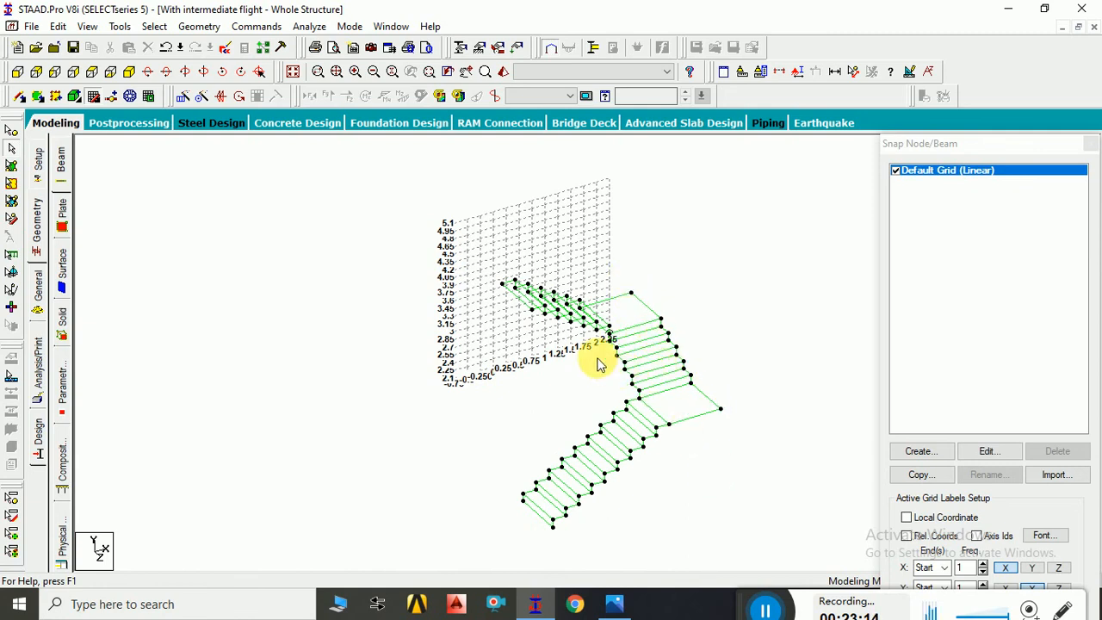
# Switch to the Photos app and compare the open newel stair diagrams with and without intermediate flight against the STAAD.Pro model.
pyautogui.click(614, 603)
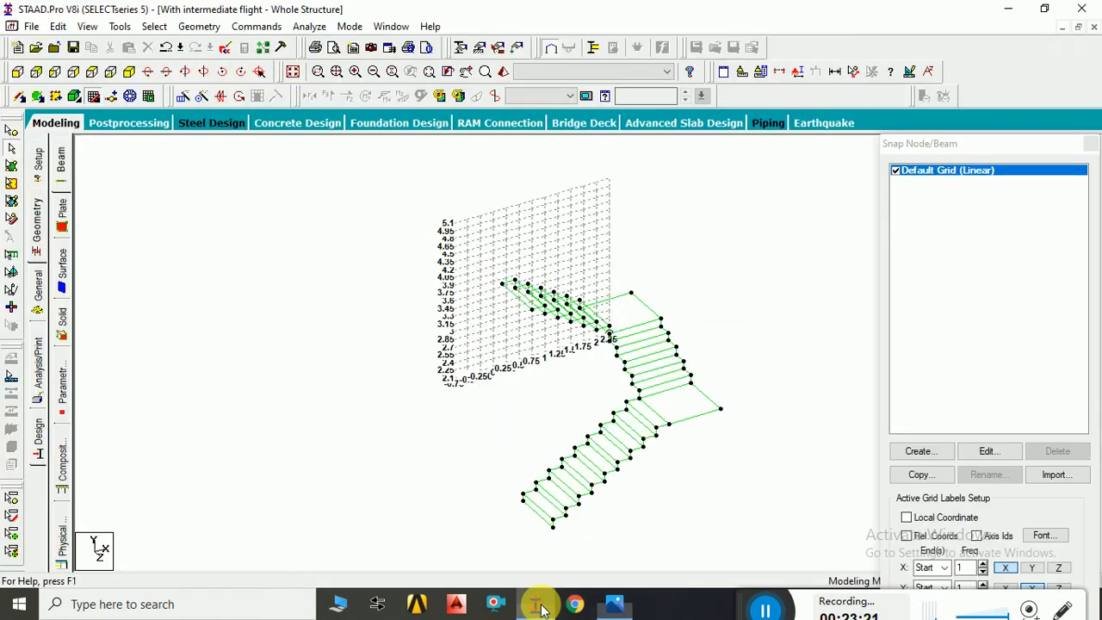
pyautogui.click(535, 604)
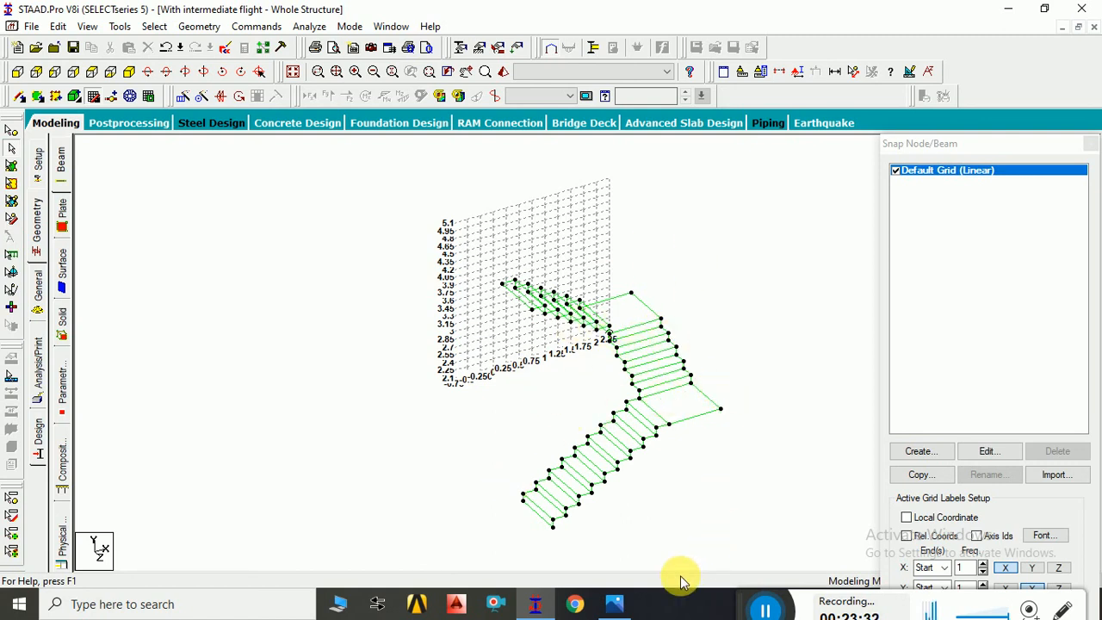
pyautogui.click(614, 607)
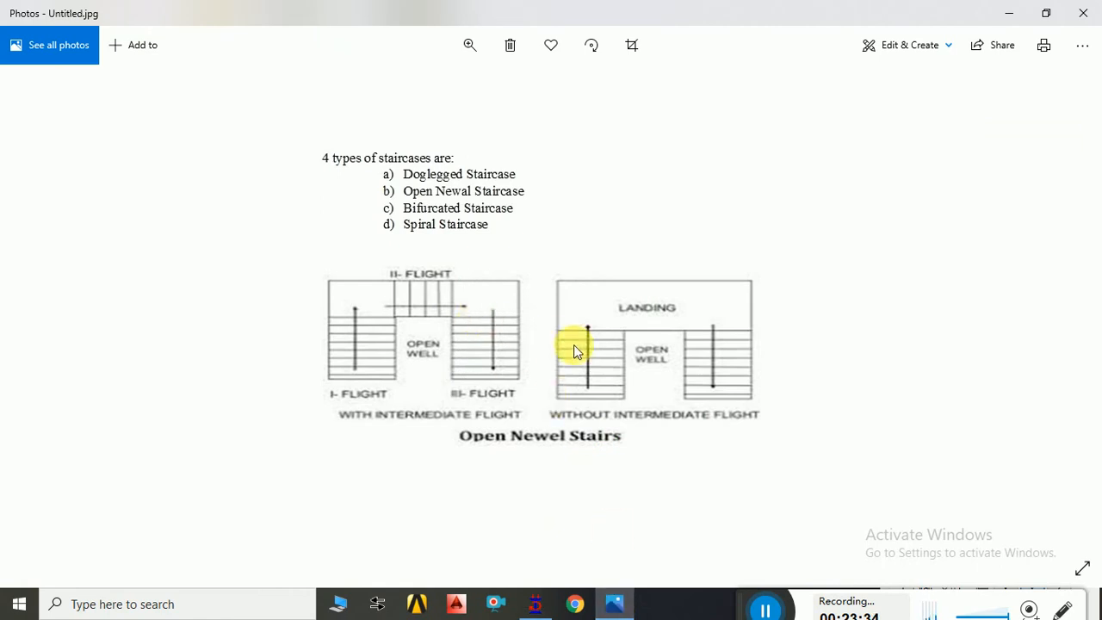